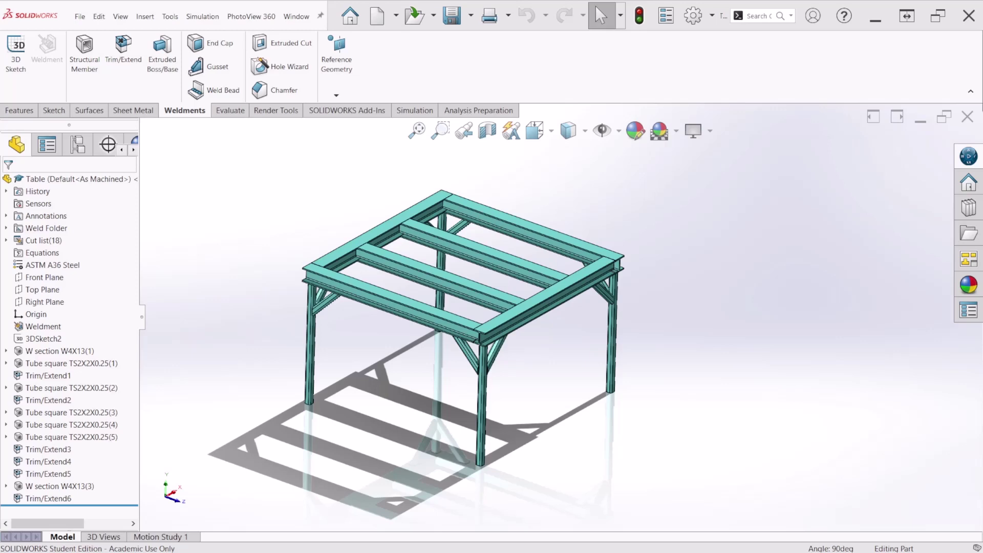
# Start a new part document from the Part template.
pyautogui.moveTo(492, 353); pyautogui.dragTo(461, 333, button='middle')
pyautogui.press('Escape')
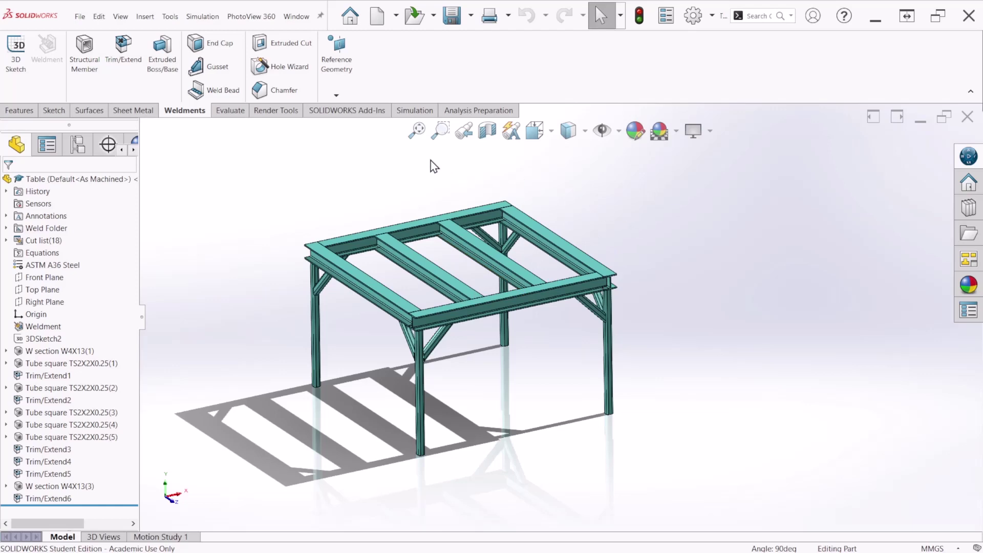
pyautogui.click(381, 23)
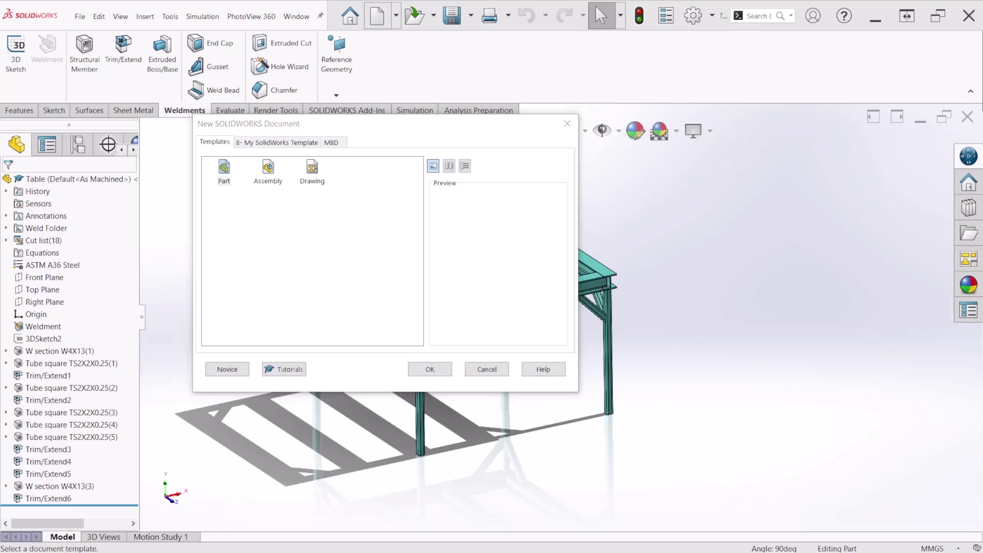
# Switch to PDF-XChange Editor and examine the Table_with_BOM drawing and its parts table, including member profiles, lengths and material.
pyautogui.hotkey('alt', 'Tab')
pyautogui.moveTo(605, 355)
pyautogui.mouseDown()
pyautogui.moveTo(619, 307)
pyautogui.moveTo(627, 314)
pyautogui.mouseUp()
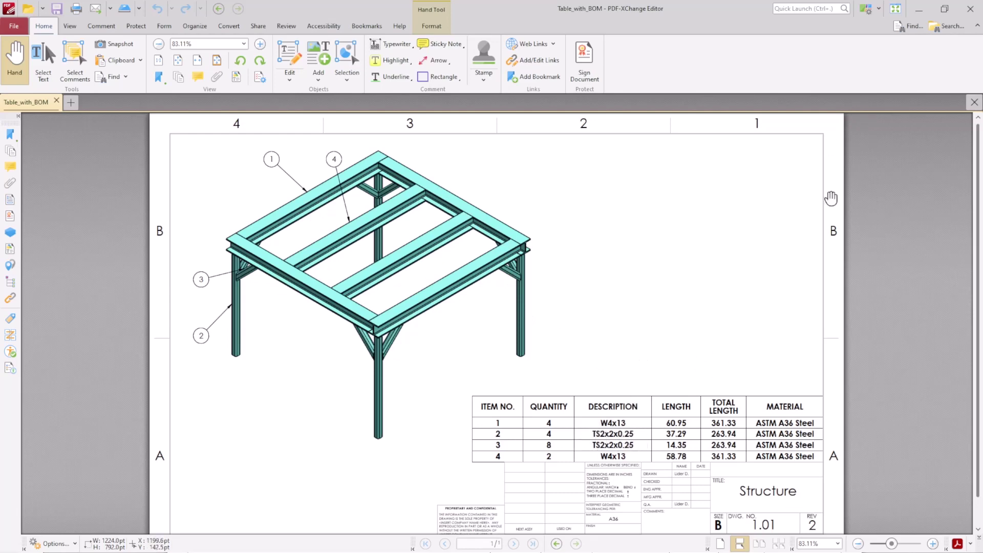
pyautogui.click(920, 10)
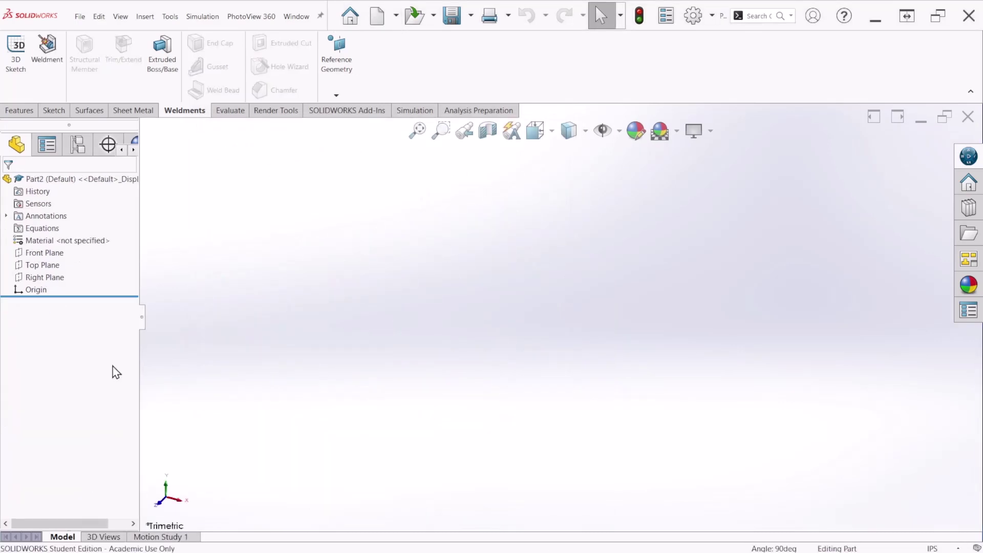
# Set the new part's unit system to MMGS (millimeter, gram, second).
pyautogui.click(942, 549)
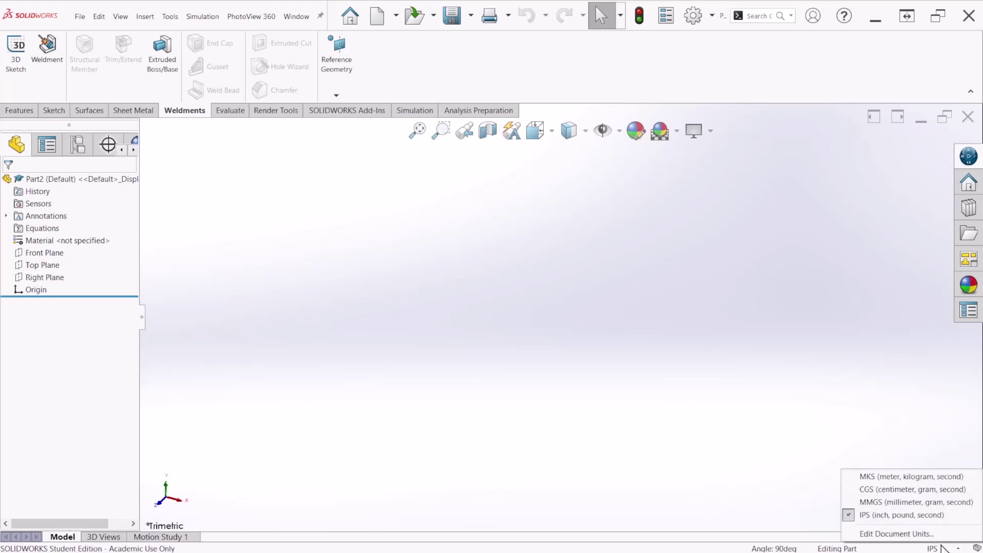
pyautogui.click(941, 503)
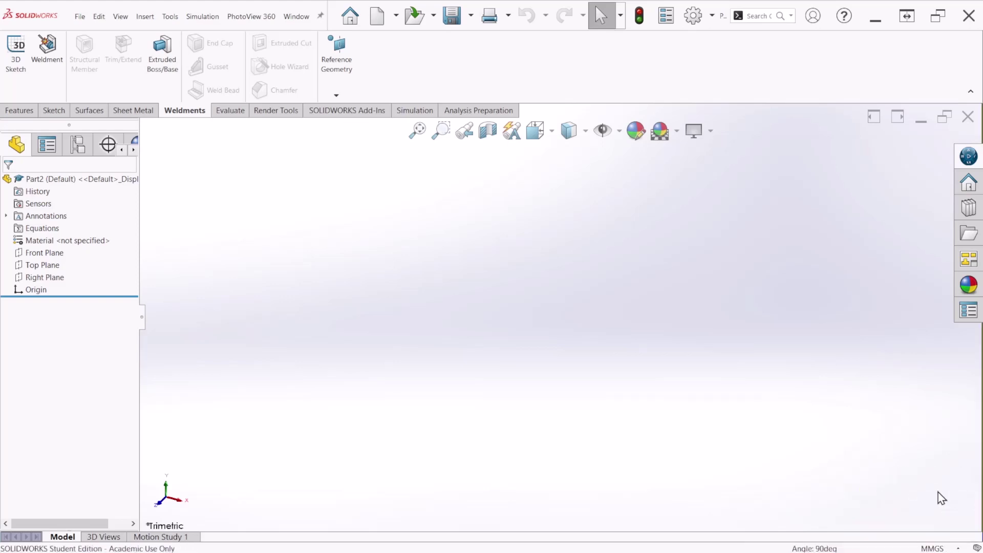
pyautogui.click(910, 545)
pyautogui.click(761, 394)
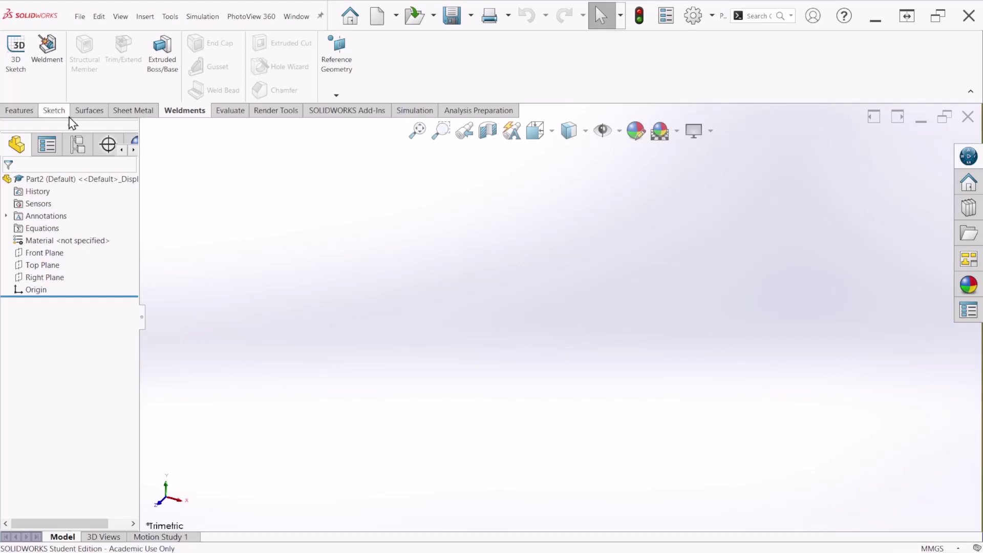
# In a new 3D sketch, draw a center rectangle on the ZX plane from the origin, about 149 mm long along X.
pyautogui.click(53, 115)
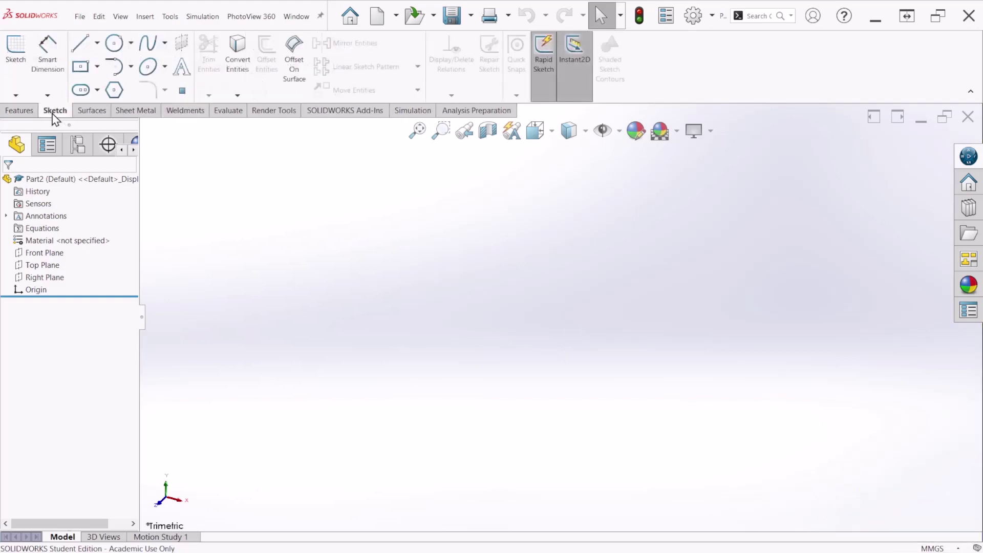
pyautogui.click(15, 97)
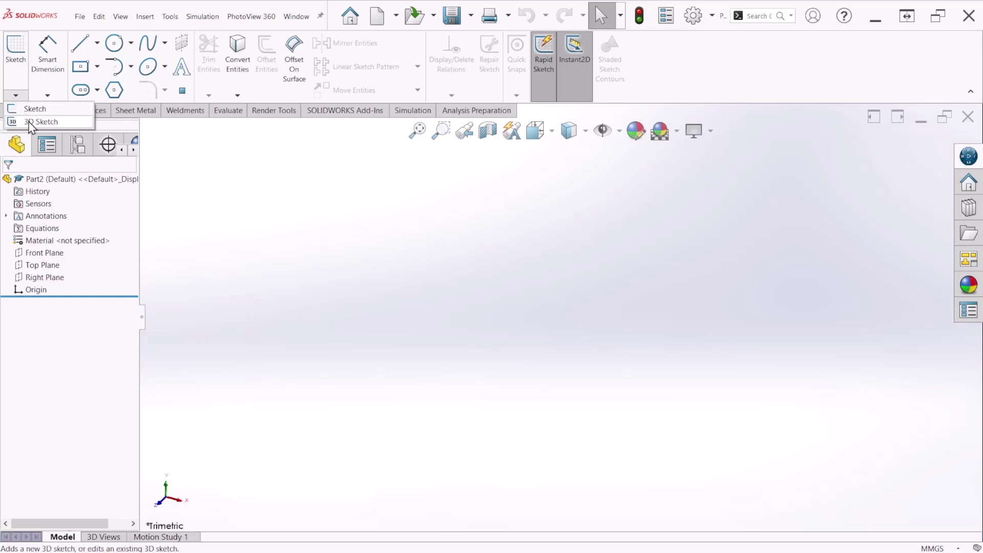
pyautogui.click(44, 122)
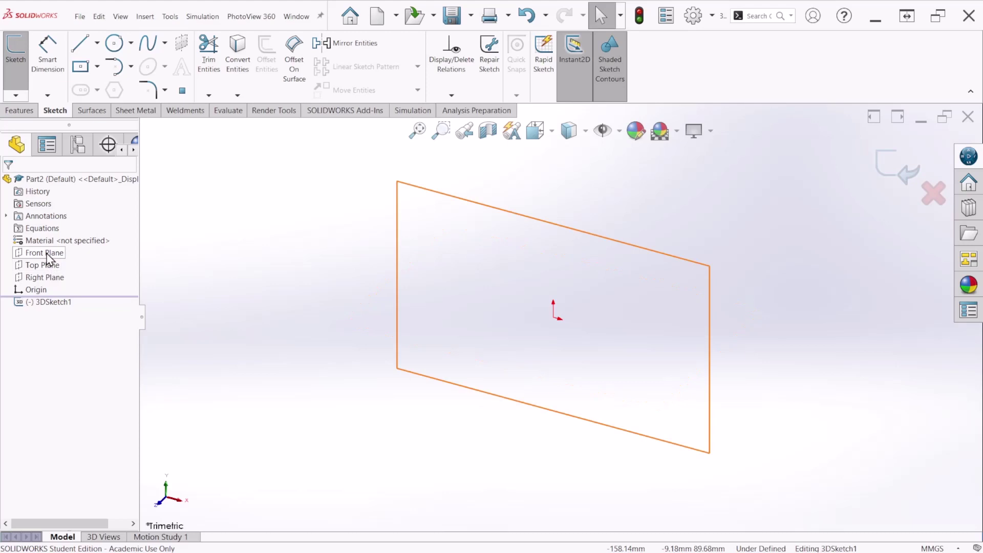
pyautogui.click(81, 68)
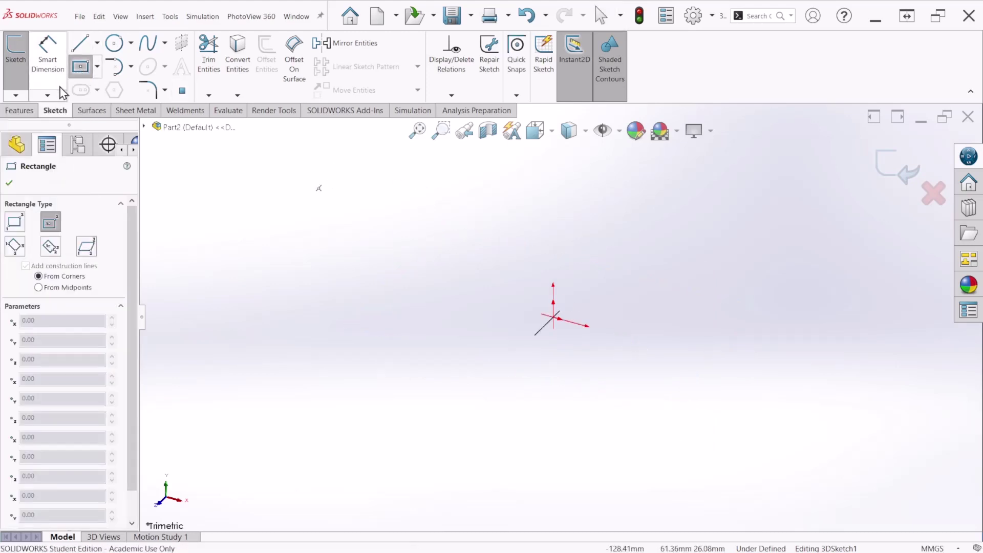
pyautogui.click(553, 317)
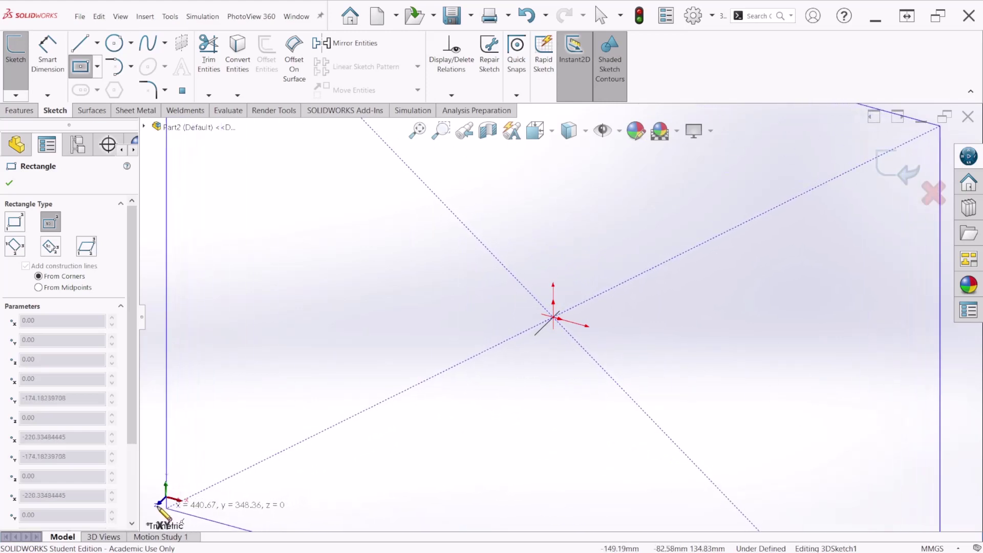
pyautogui.press('Tab')
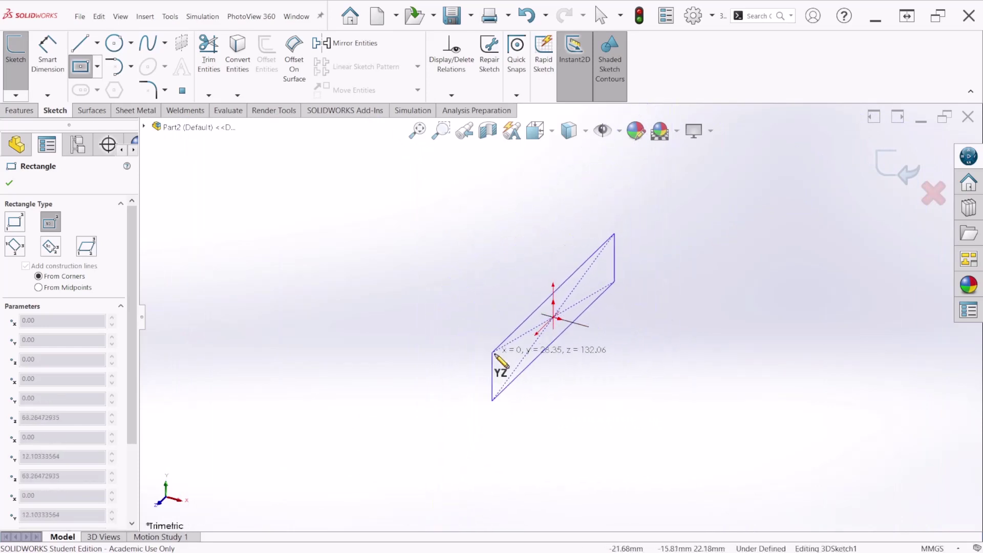
pyautogui.moveTo(616, 314); pyautogui.dragTo(617, 282, button='middle')
pyautogui.press('Tab')
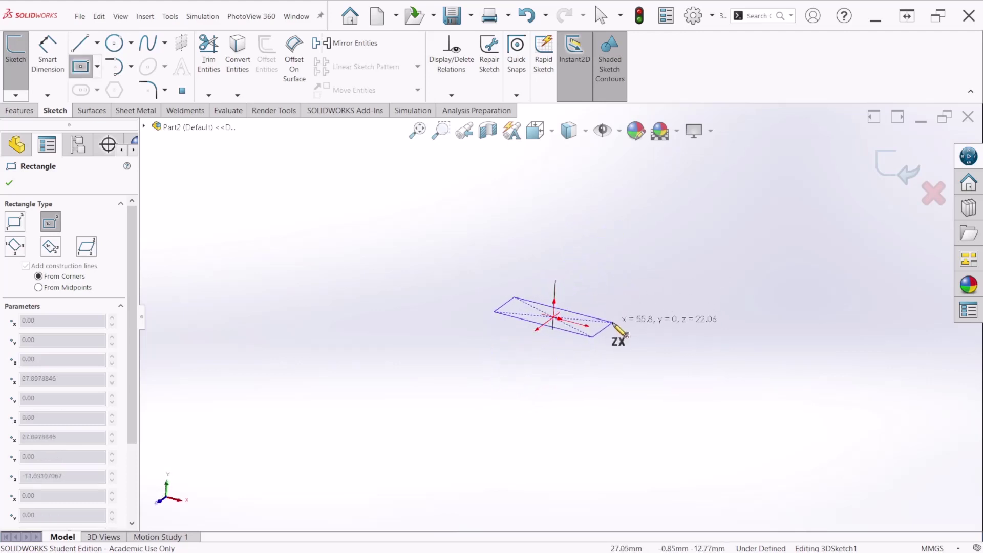
pyautogui.click(605, 410)
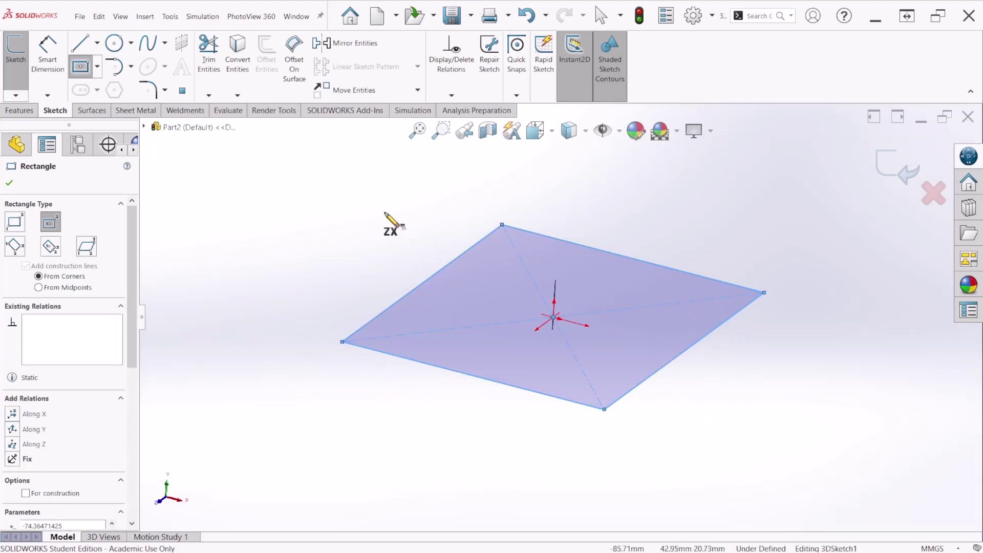
# Dimension the rectangle's rear edge along the X direction to 1500 mm.
pyautogui.click(60, 78)
pyautogui.click(609, 254)
pyautogui.click(636, 219)
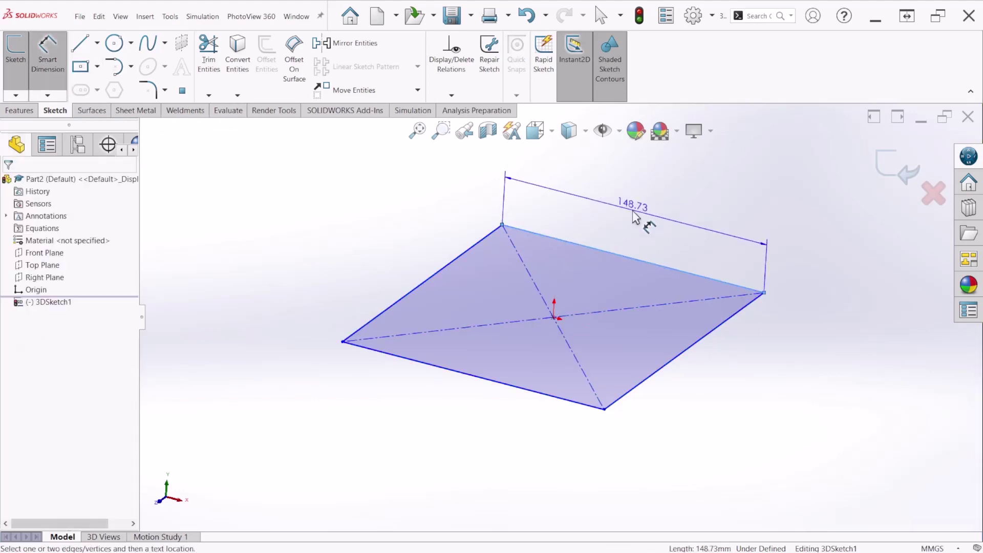
pyautogui.write('1500')
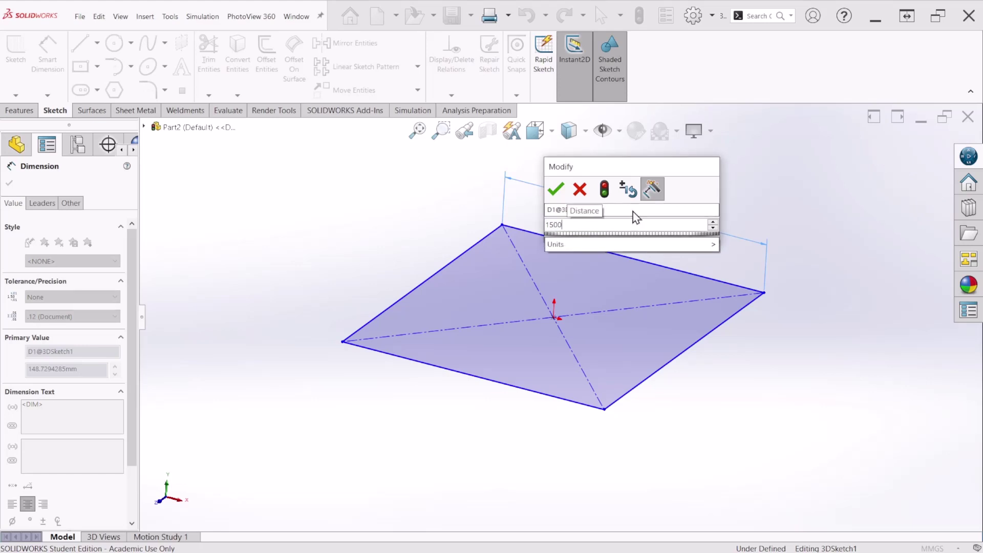
pyautogui.press('Return')
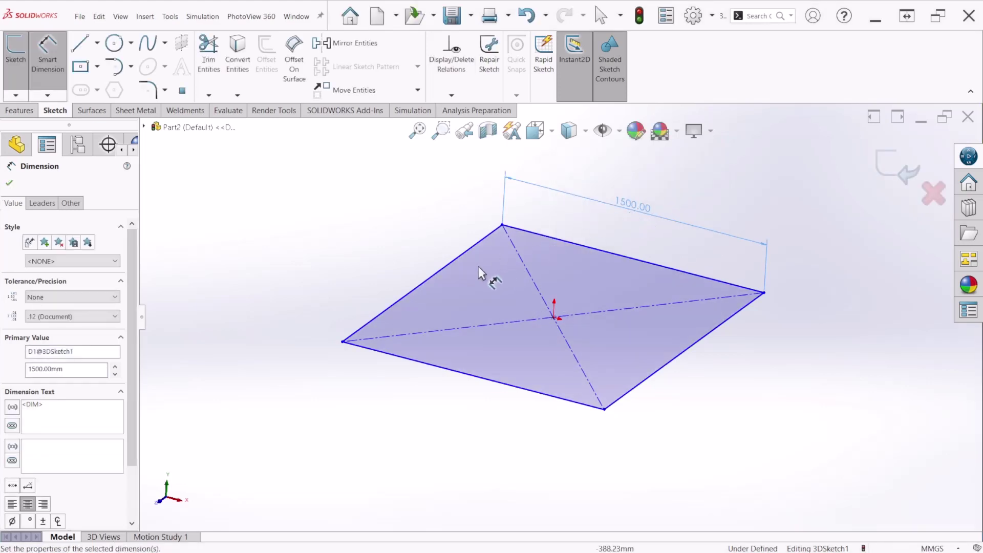
# Dimension the rectangle's adjacent edge along the Z direction to 1500 mm and finish dimensioning.
pyautogui.click(432, 281)
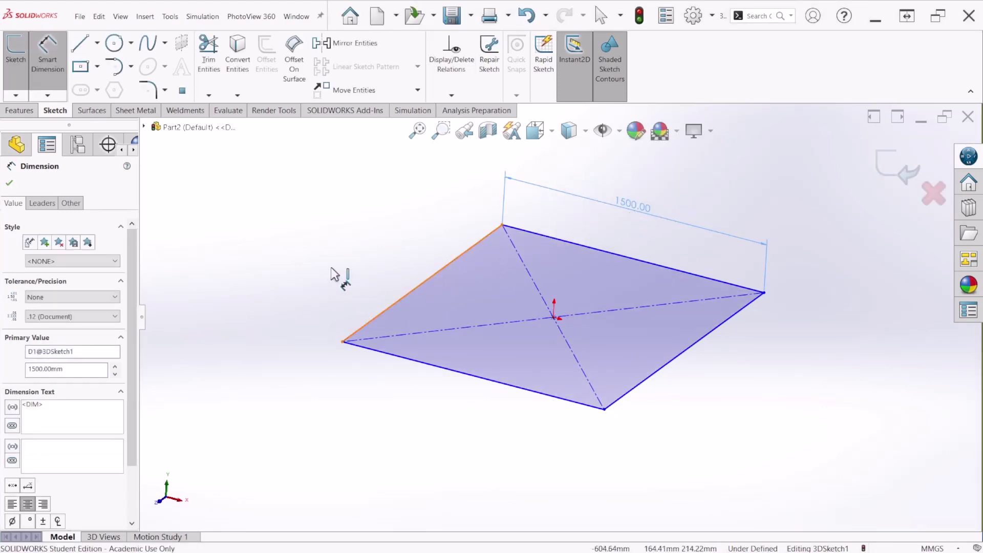
pyautogui.click(350, 262)
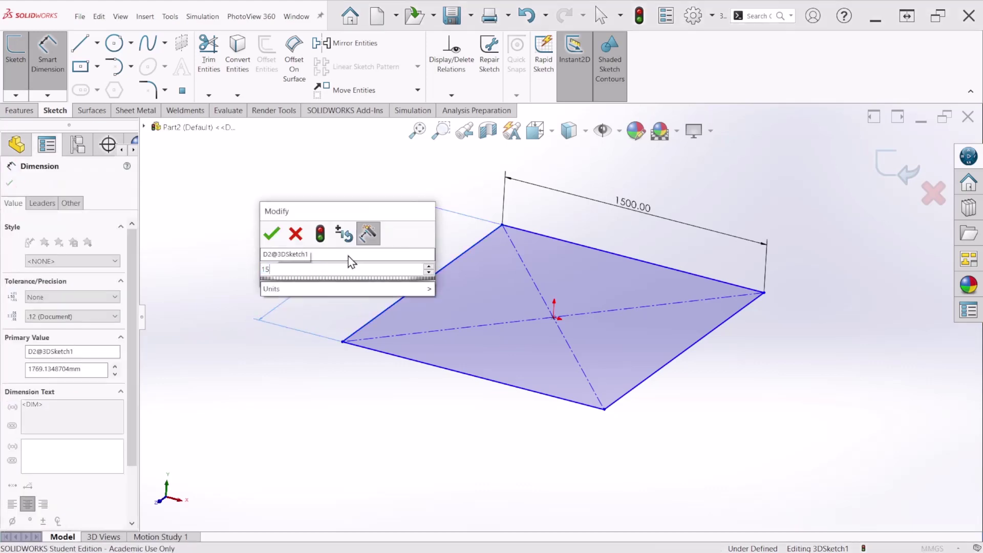
pyautogui.write('1500')
pyautogui.press('Return')
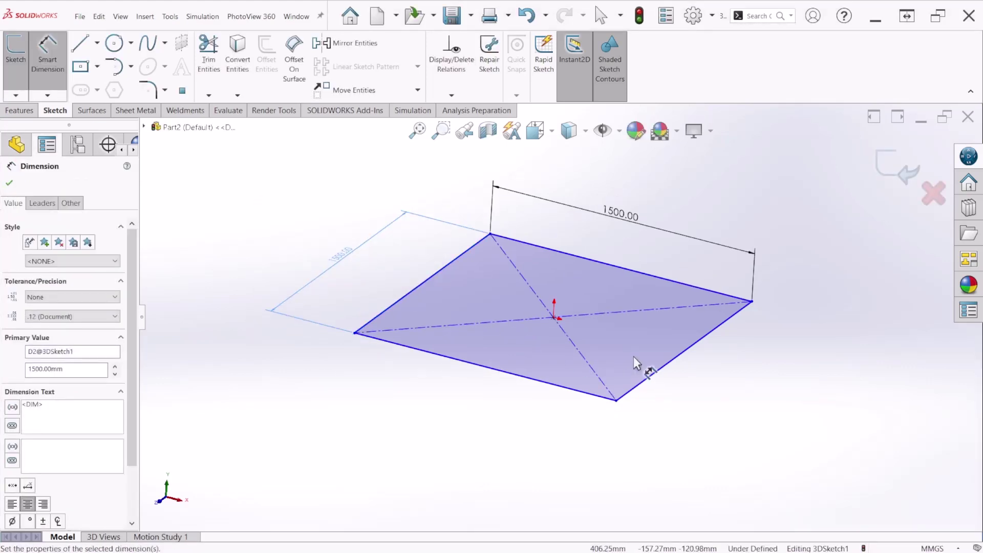
pyautogui.moveTo(635, 363)
pyautogui.mouseDown(button='middle')
pyautogui.moveTo(643, 353)
pyautogui.moveTo(643, 370)
pyautogui.mouseUp(button='middle')
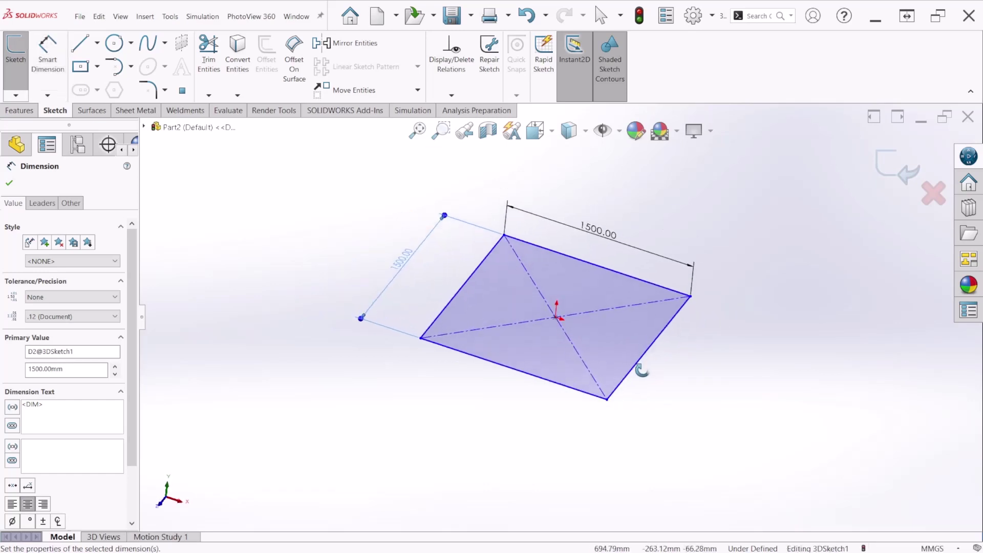
pyautogui.hotkey('ctrl', '7')
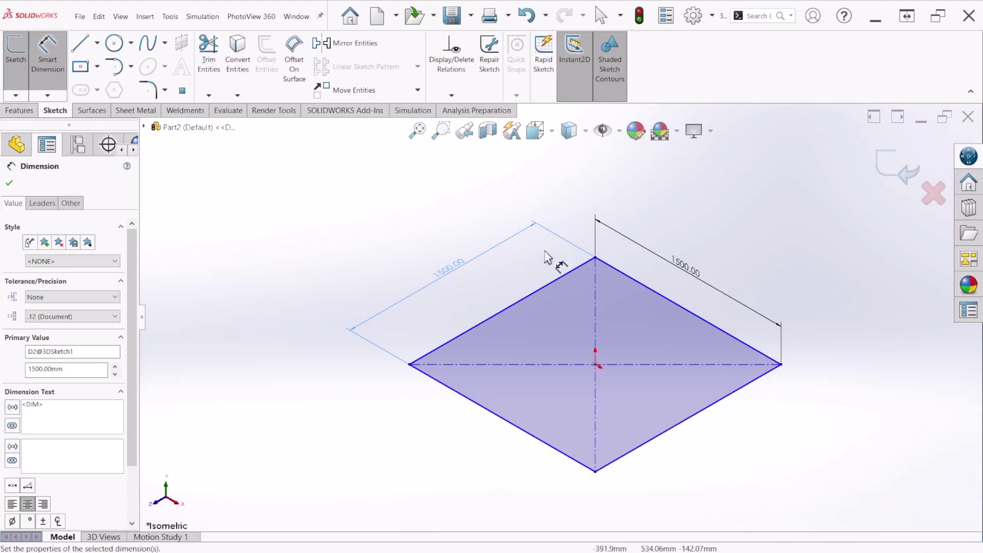
pyautogui.scroll(1, 576, 257)
pyautogui.scroll(2, 499, 325)
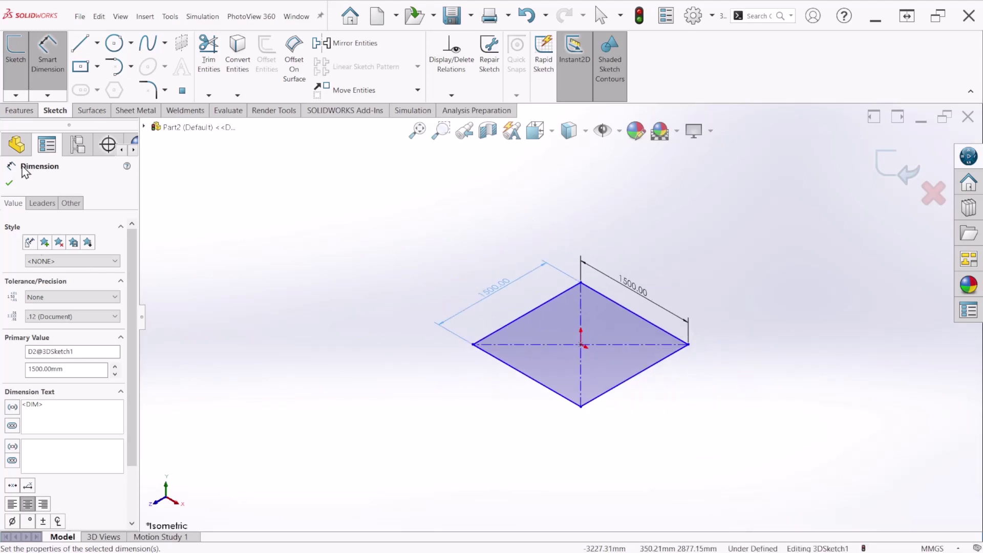
pyautogui.click(10, 183)
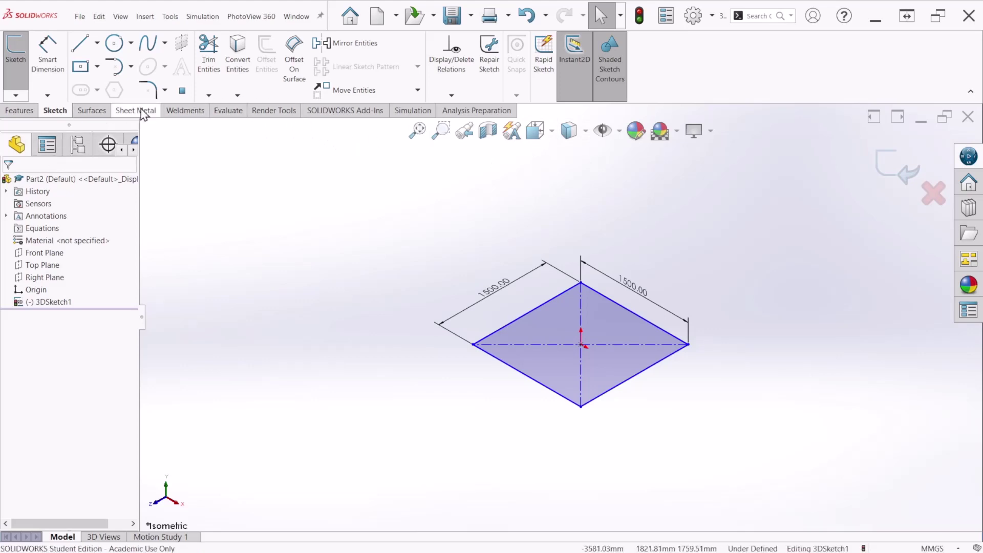
# Exit the 3D sketch containing the 1500 mm square.
pyautogui.click(20, 110)
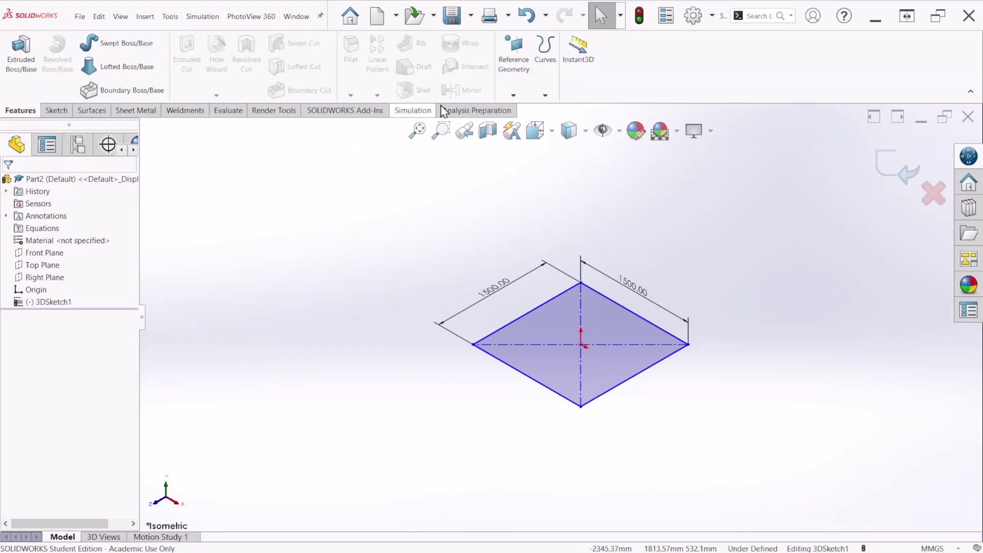
pyautogui.click(515, 88)
pyautogui.click(711, 181)
pyautogui.click(894, 166)
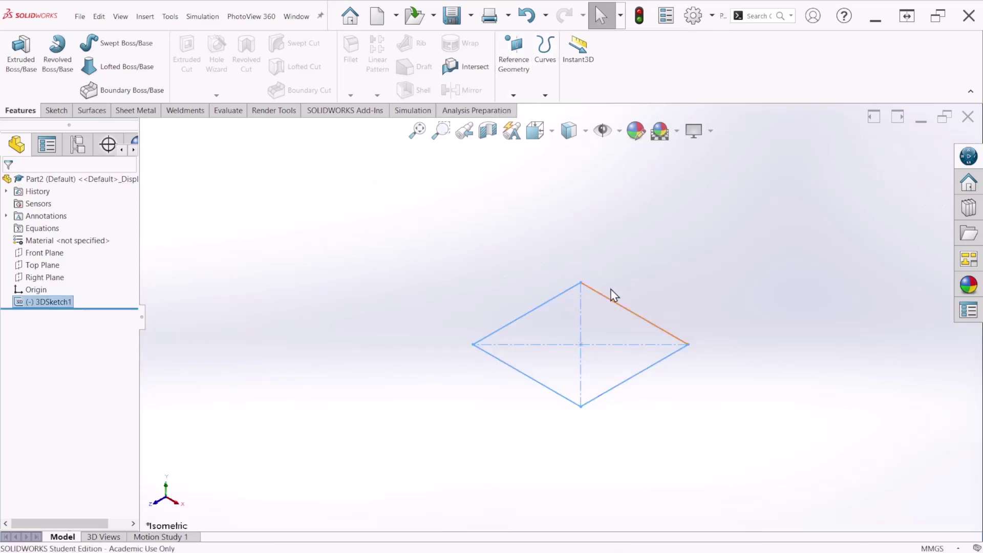
# Create a reference plane offset 1000 mm above the Top Plane and select it.
pyautogui.click(513, 97)
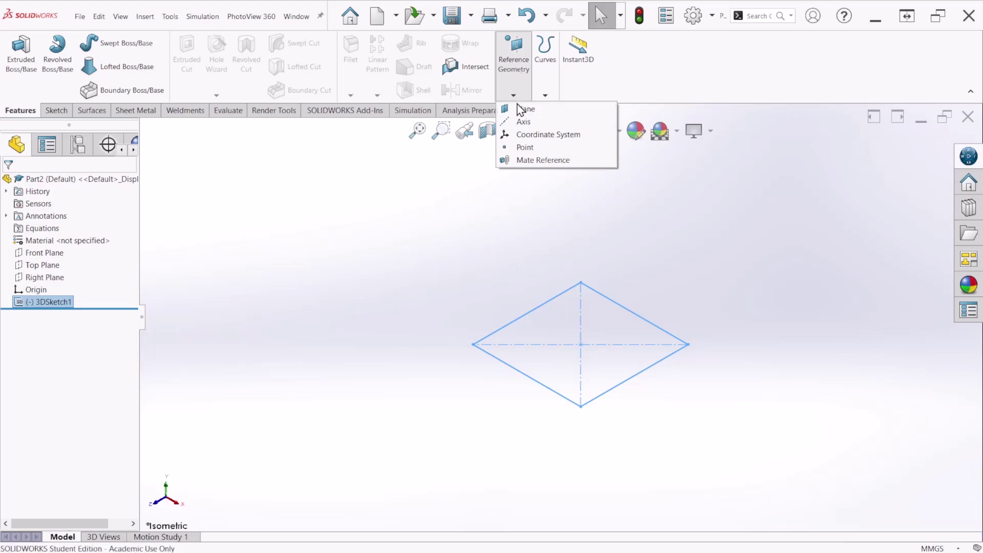
pyautogui.click(523, 108)
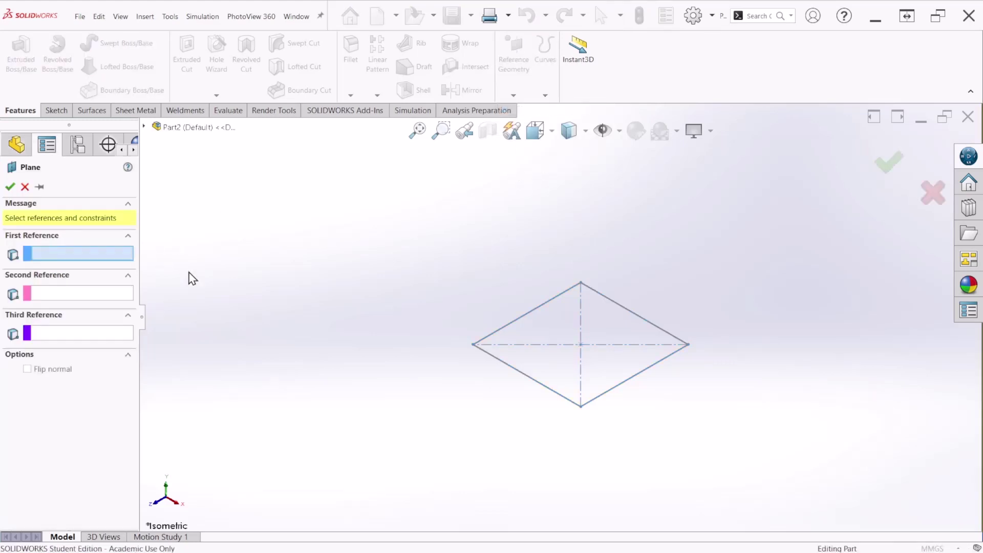
pyautogui.click(144, 126)
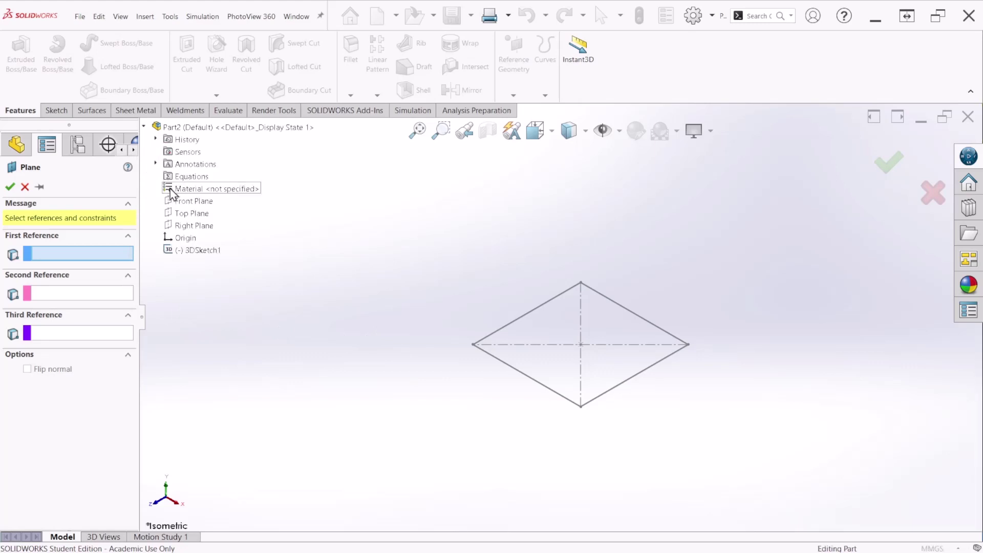
pyautogui.click(190, 213)
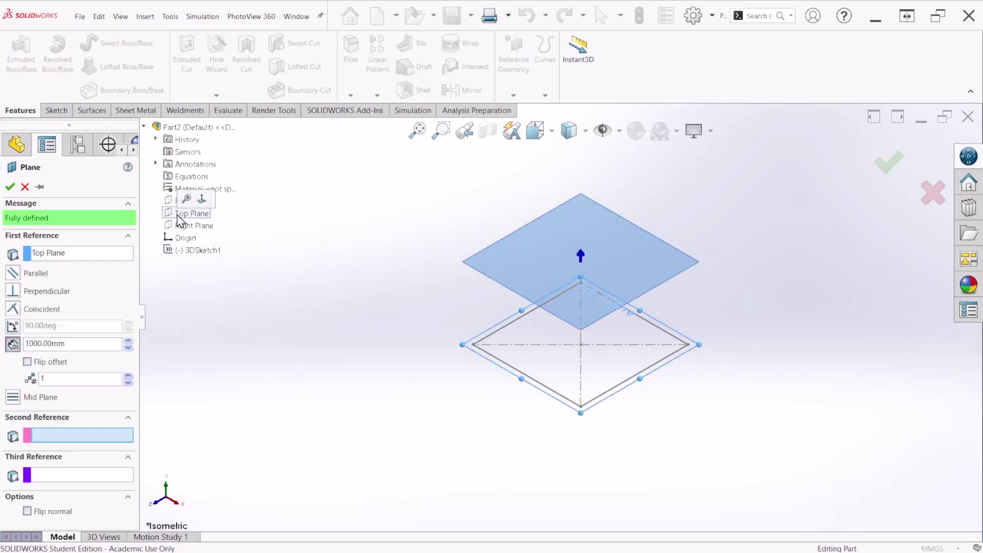
pyautogui.doubleClick(84, 345)
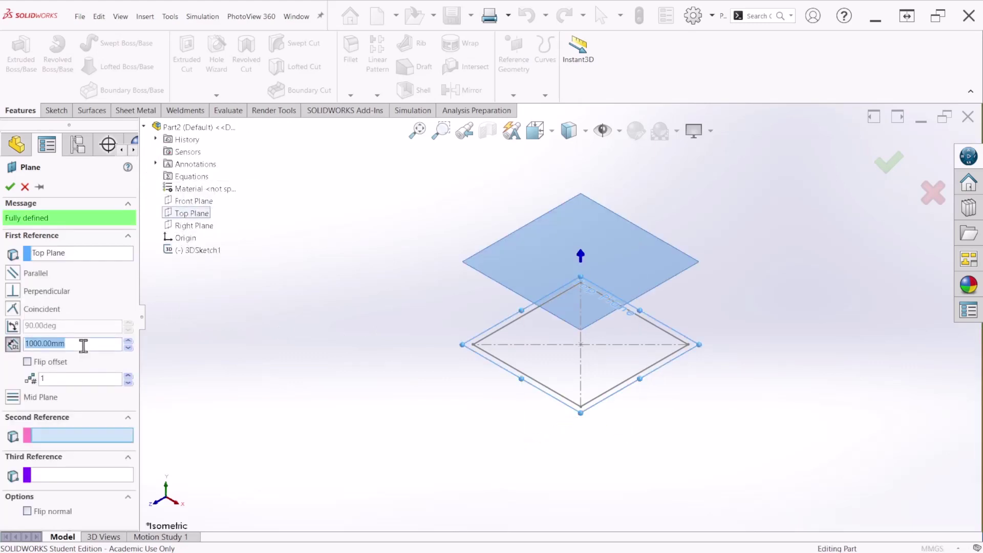
pyautogui.write('1000')
pyautogui.press('Return')
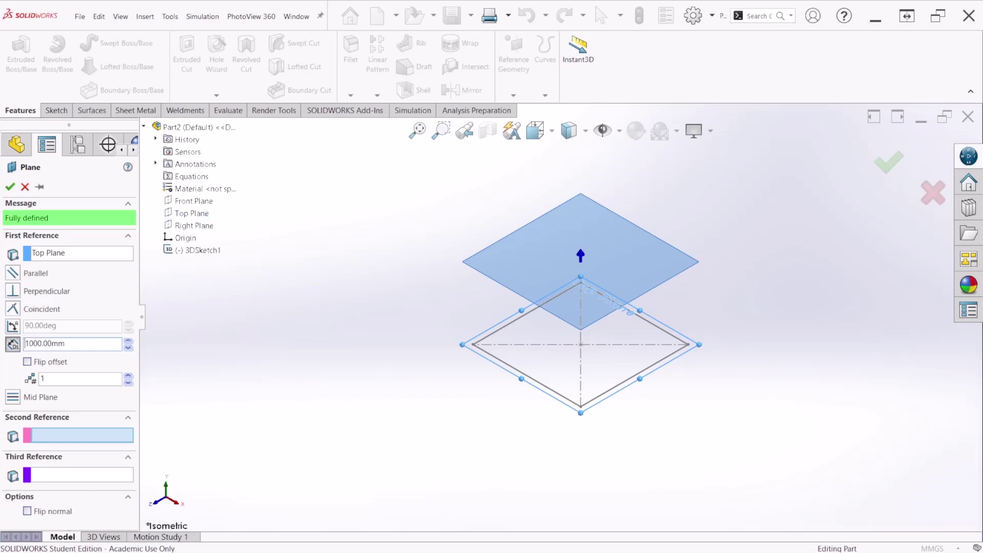
pyautogui.click(884, 172)
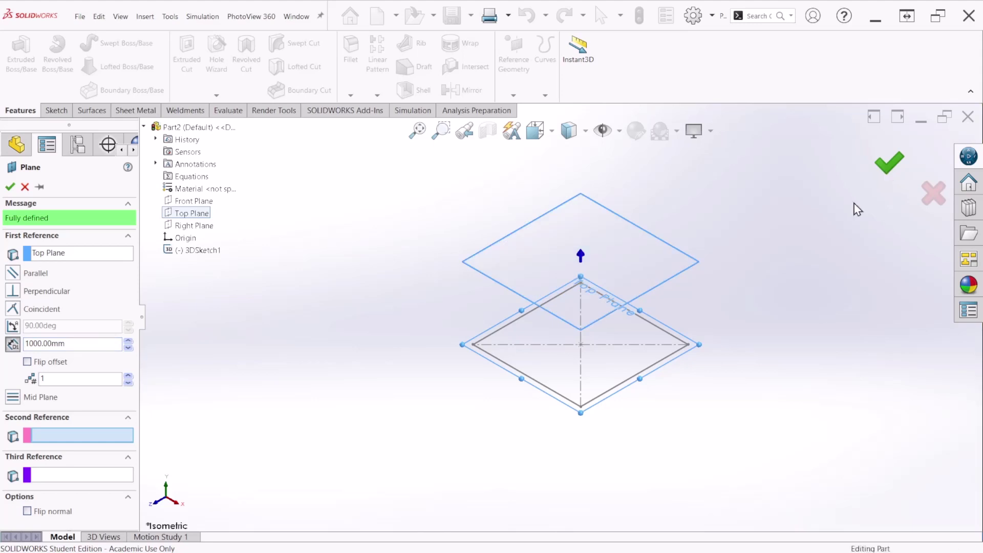
pyautogui.click(630, 251)
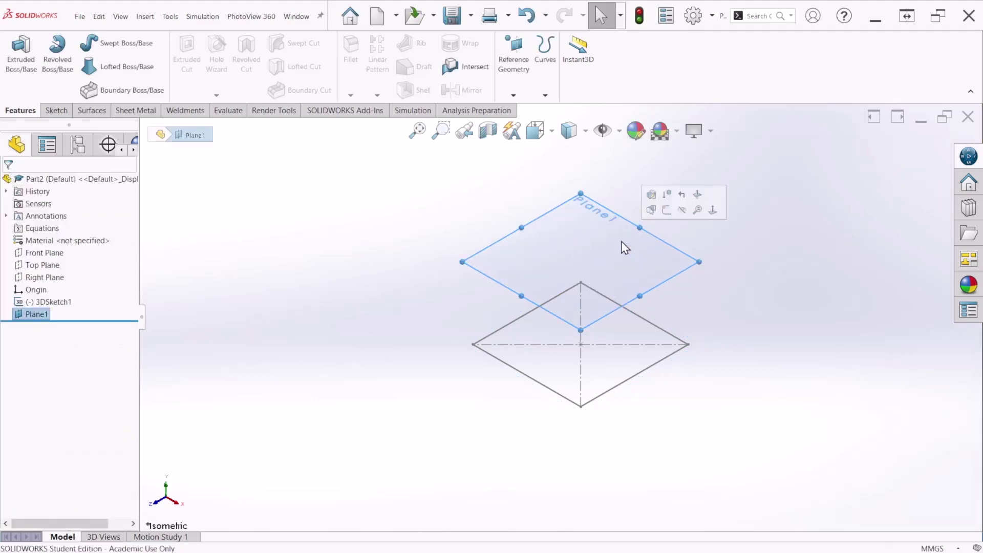
# Sketch on the offset plane by converting the four outer edges of the lower square, then exit the sketch.
pyautogui.click(666, 211)
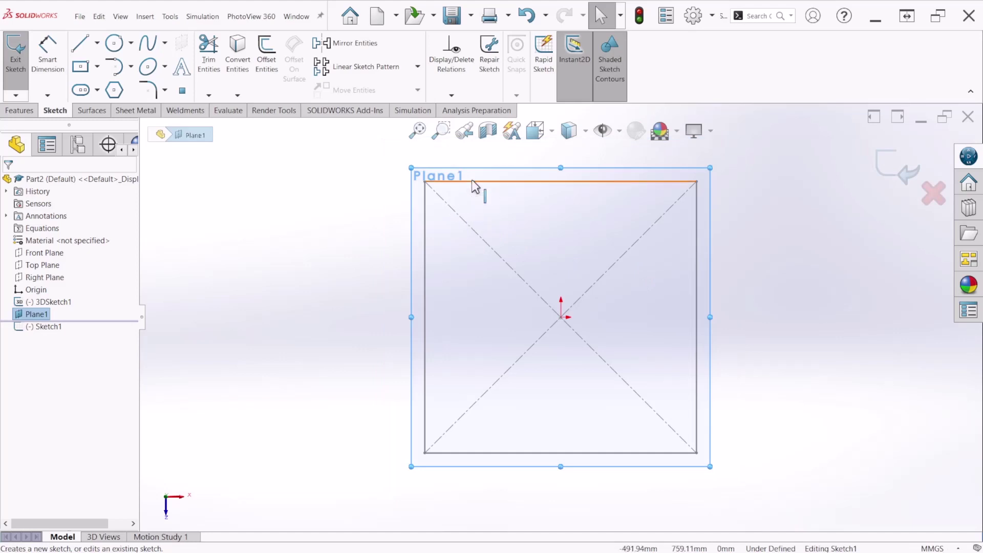
pyautogui.click(426, 237)
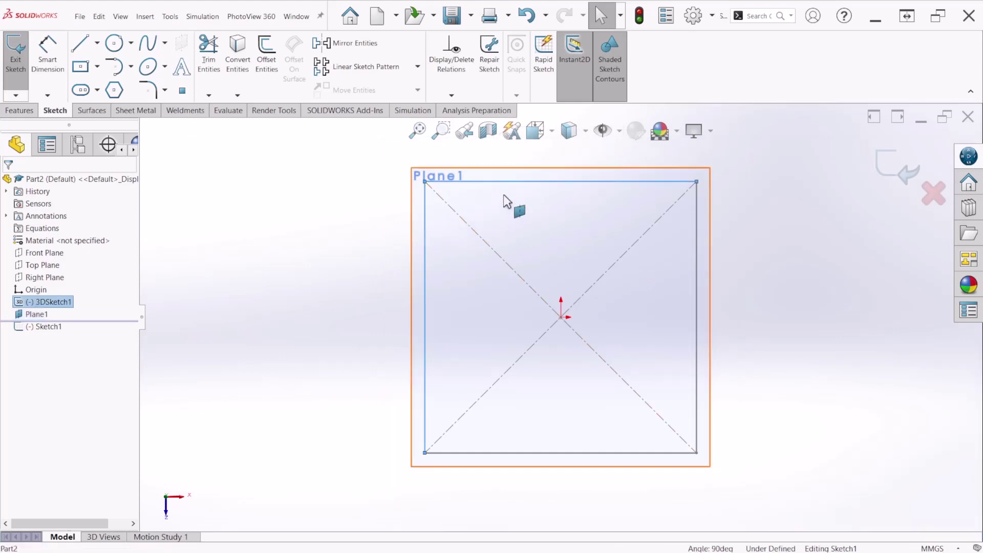
pyautogui.keyDown('ctrl'); pyautogui.click(697, 279); pyautogui.keyUp('ctrl')
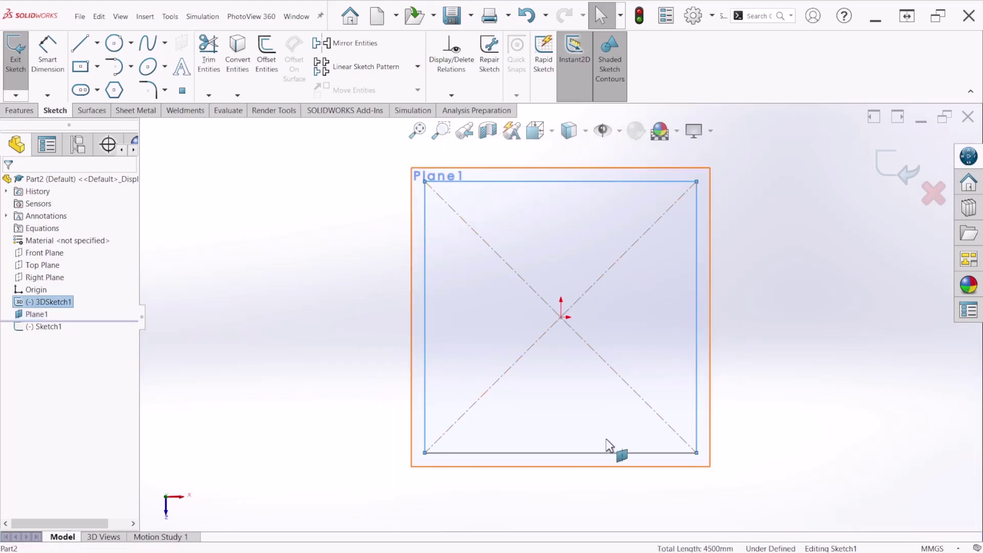
pyautogui.keyDown('ctrl'); pyautogui.click(603, 453); pyautogui.keyUp('ctrl')
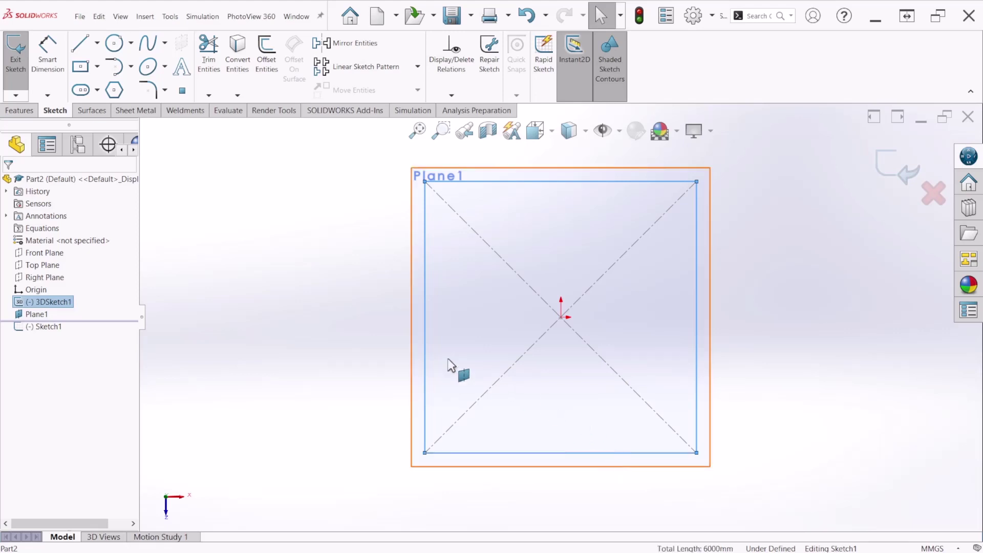
pyautogui.click(237, 79)
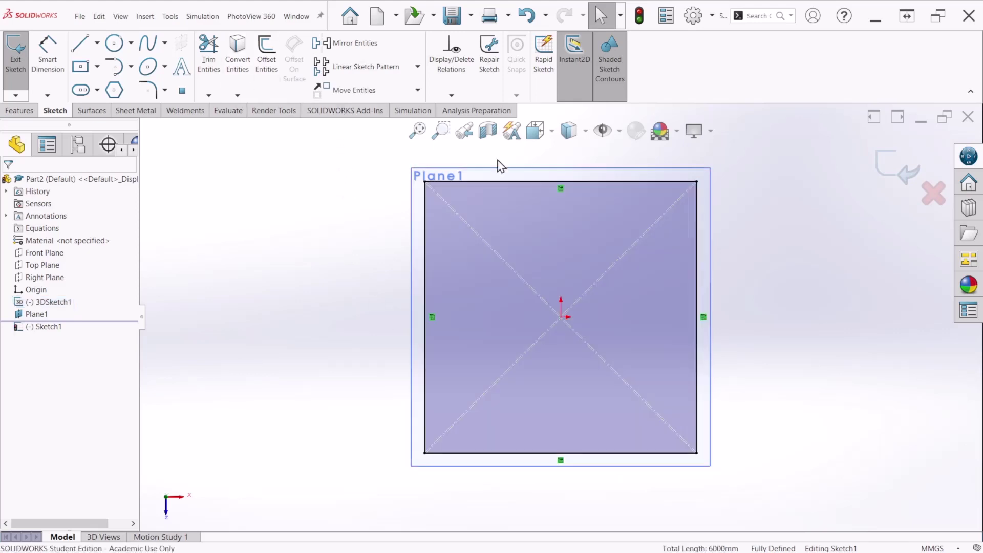
pyautogui.scroll(2, 668, 392)
pyautogui.moveTo(672, 395)
pyautogui.mouseDown(button='middle')
pyautogui.moveTo(665, 279)
pyautogui.moveTo(613, 255)
pyautogui.mouseUp(button='middle')
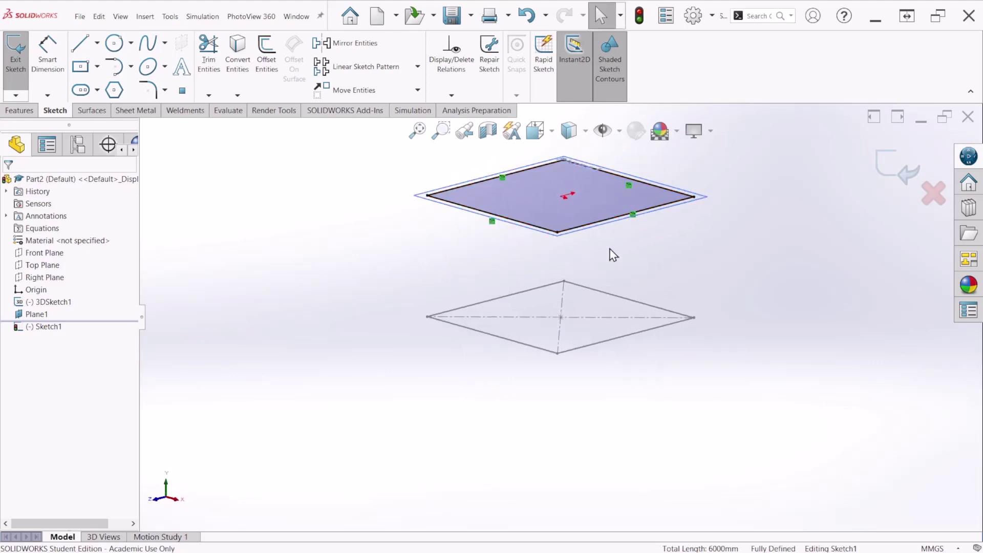
pyautogui.click(883, 177)
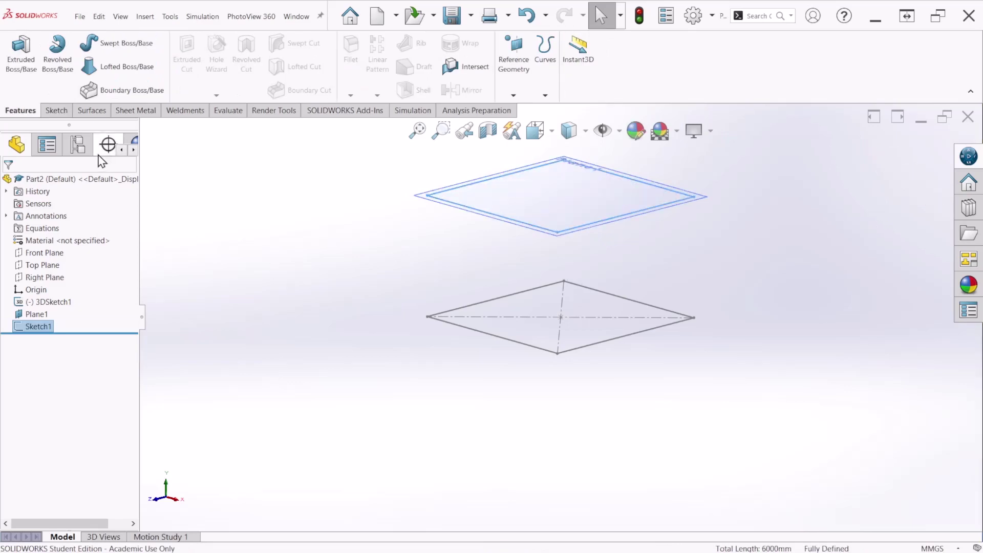
# Start a new 3D sketch and draw a vertical leg line joining one upper square corner to the corner below it.
pyautogui.moveTo(605, 347); pyautogui.dragTo(610, 401, button='middle')
pyautogui.scroll(-3, 672, 266)
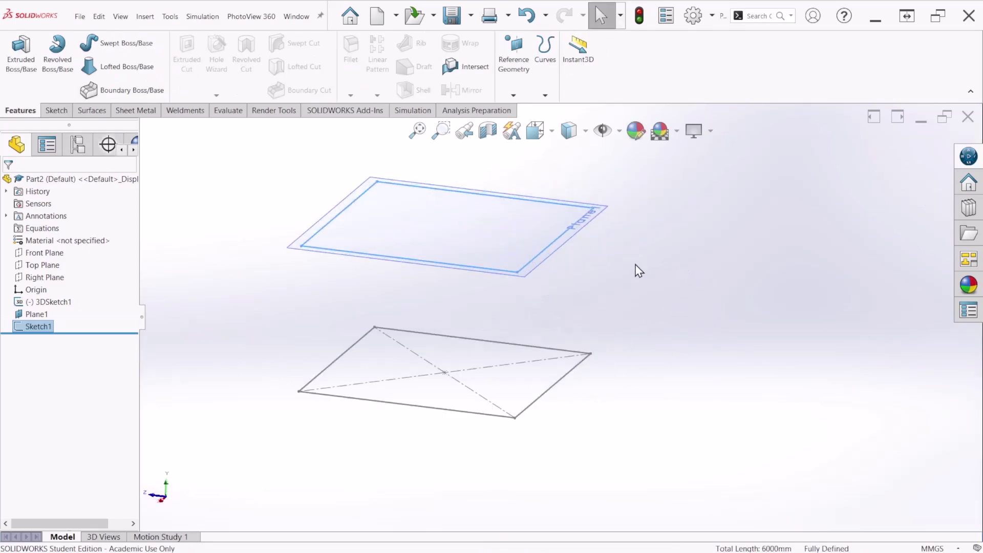
pyautogui.scroll(2, 416, 275)
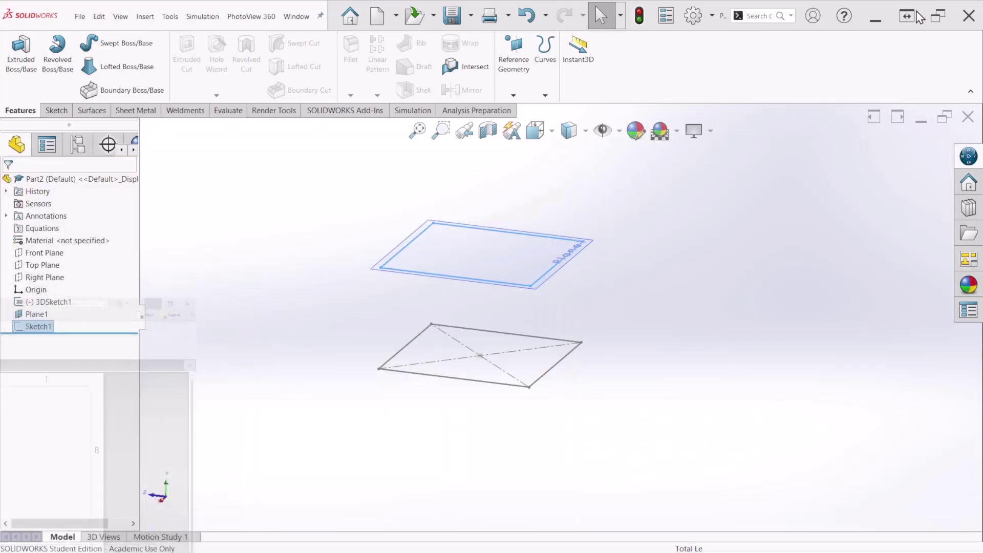
pyautogui.click(56, 110)
pyautogui.click(16, 96)
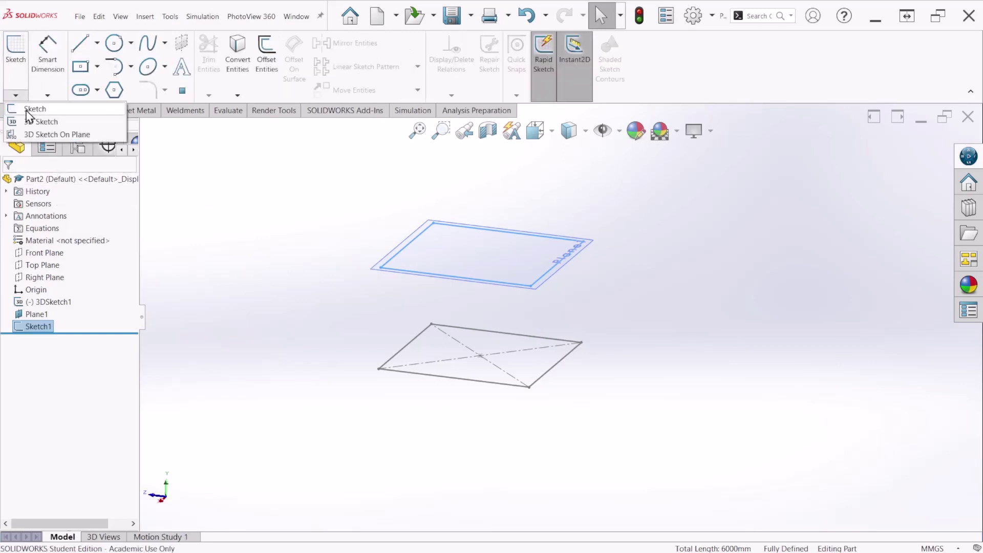
pyautogui.click(41, 122)
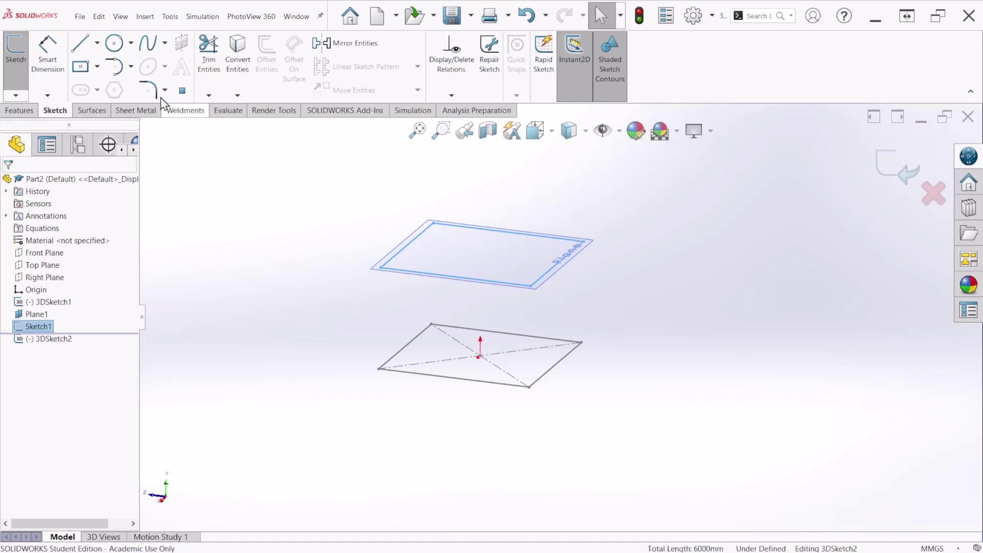
pyautogui.click(80, 43)
pyautogui.scroll(-2, 528, 342)
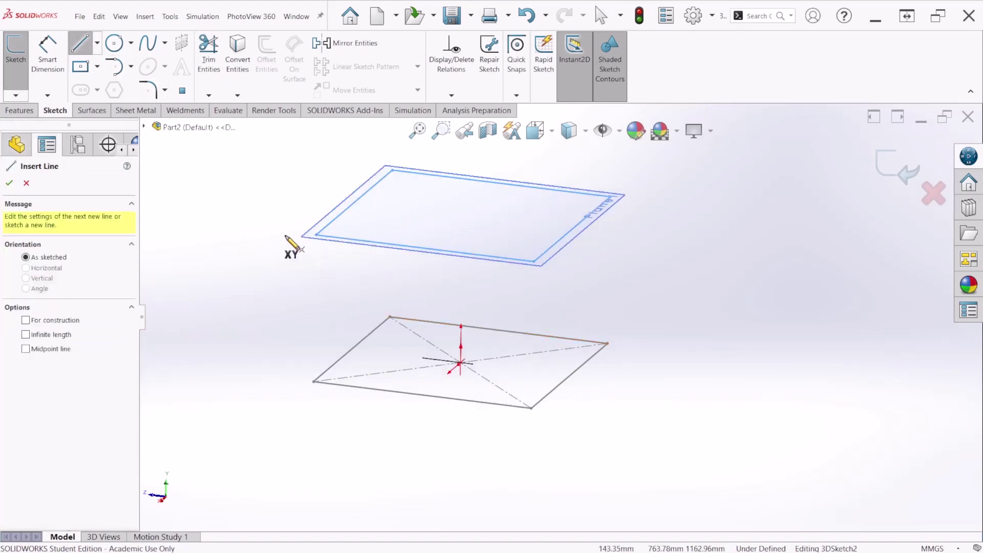
pyautogui.click(316, 235)
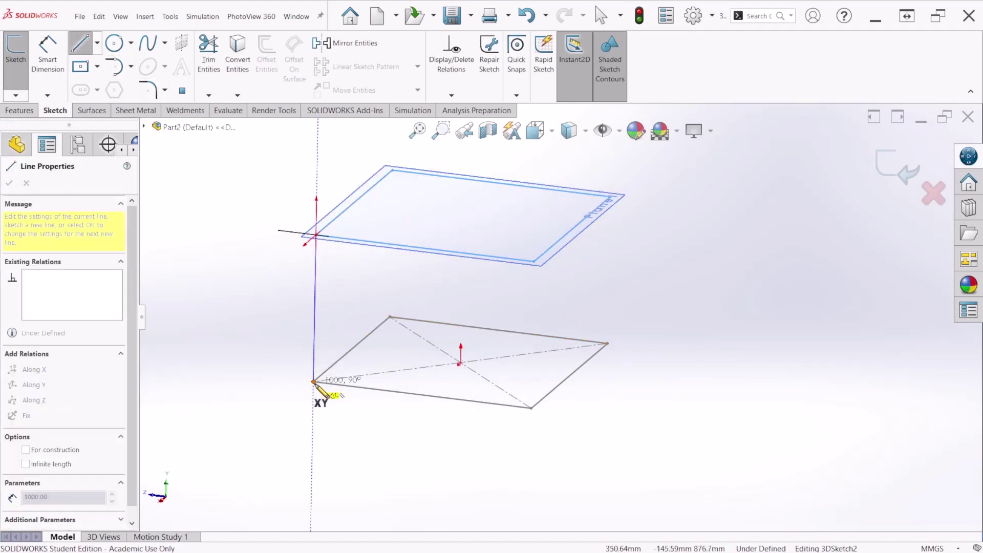
pyautogui.click(314, 382)
pyautogui.press('Escape')
# Draw vertical leg lines from the remaining three upper corners to the matching lower corners and end the Line tool.
pyautogui.press('Return')
pyautogui.click(535, 263)
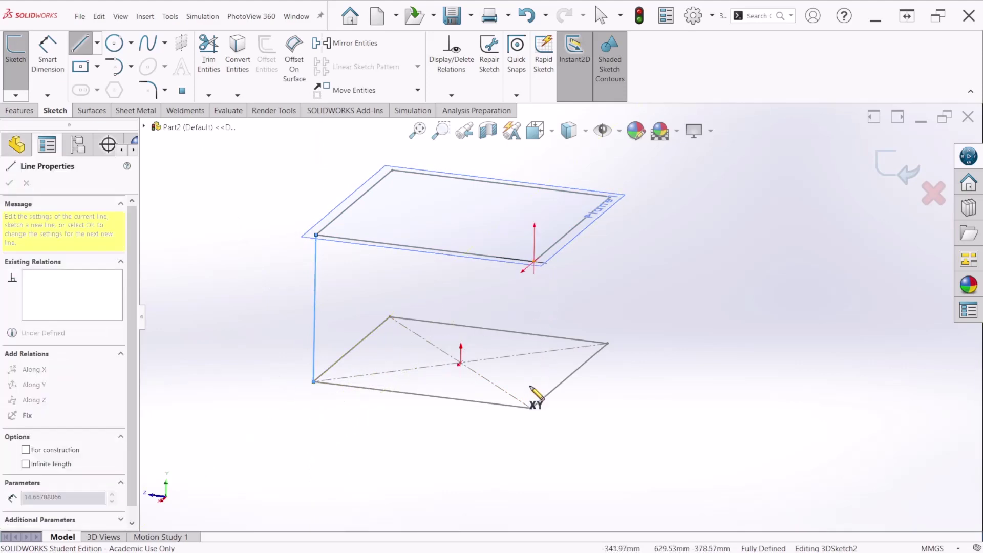
pyautogui.click(531, 408)
pyautogui.press('Escape')
pyautogui.press('Return')
pyautogui.click(610, 197)
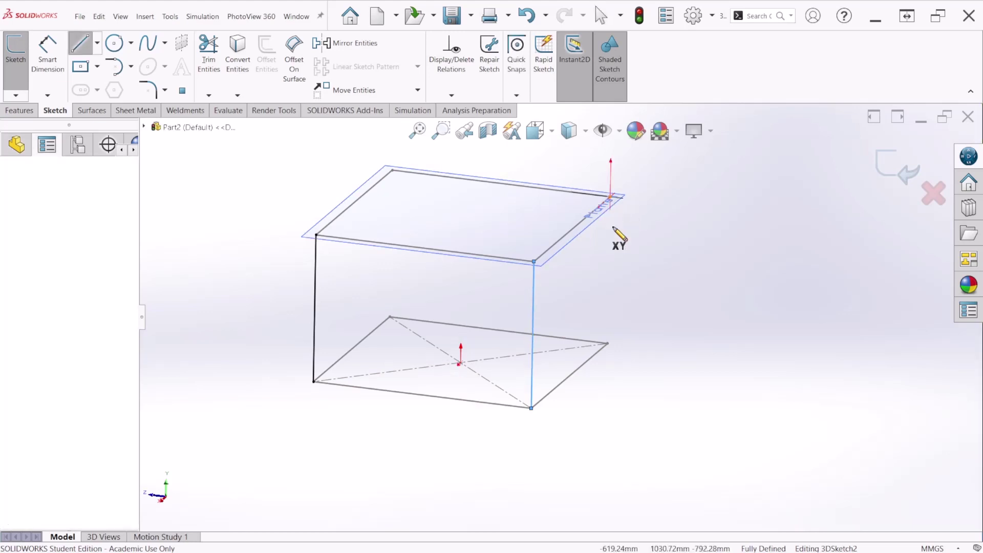
pyautogui.click(608, 343)
pyautogui.press('Escape')
pyautogui.press('Return')
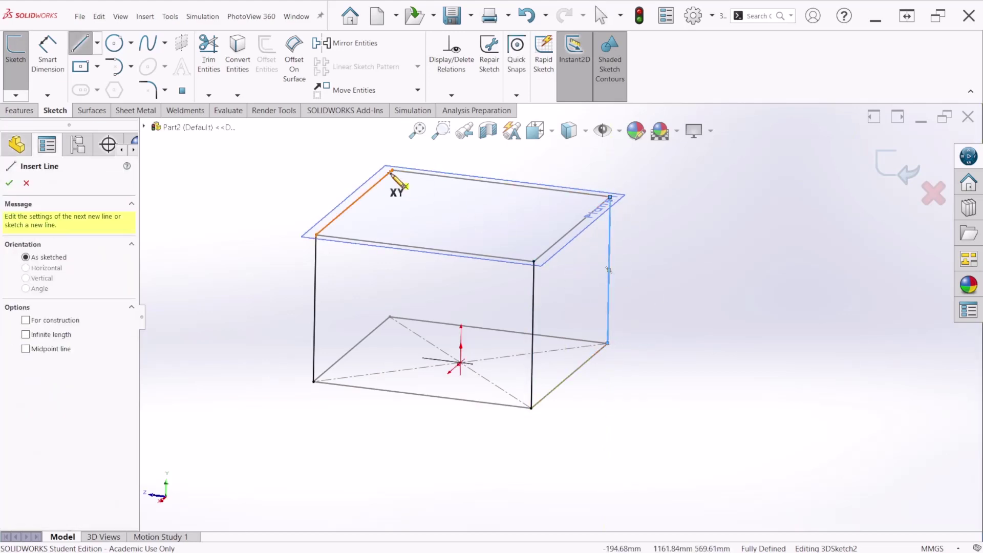
pyautogui.click(393, 171)
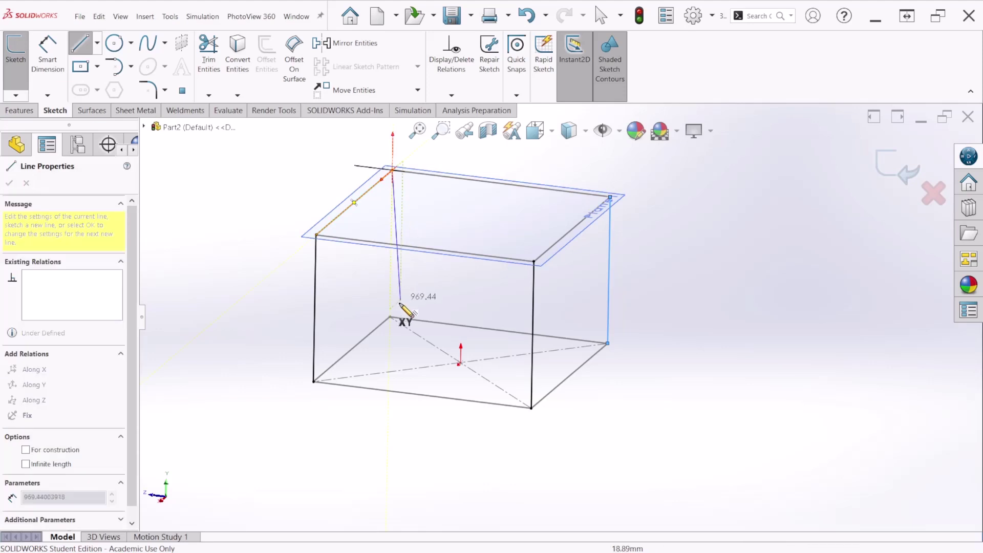
pyautogui.click(391, 317)
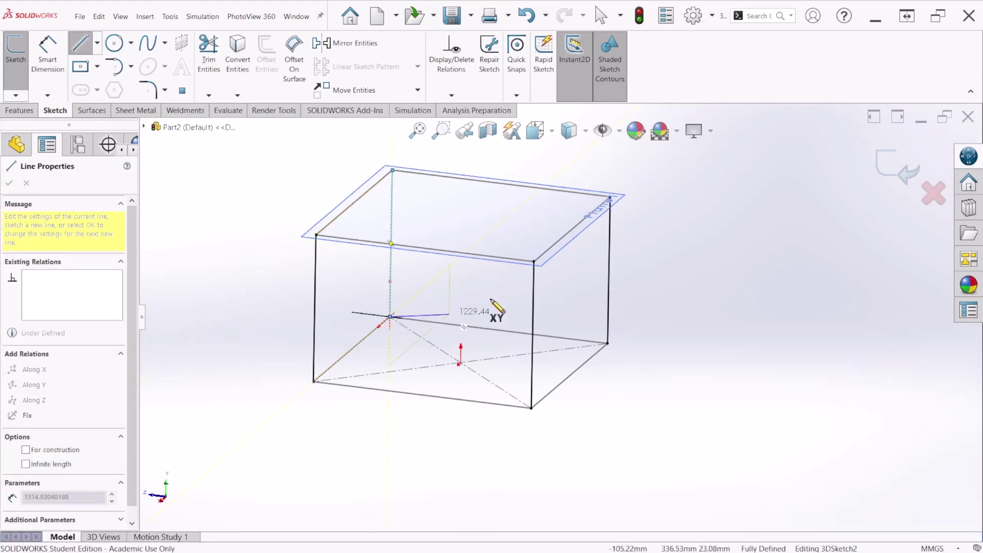
pyautogui.press('Escape')
pyautogui.press('Escape')
pyautogui.click(475, 202)
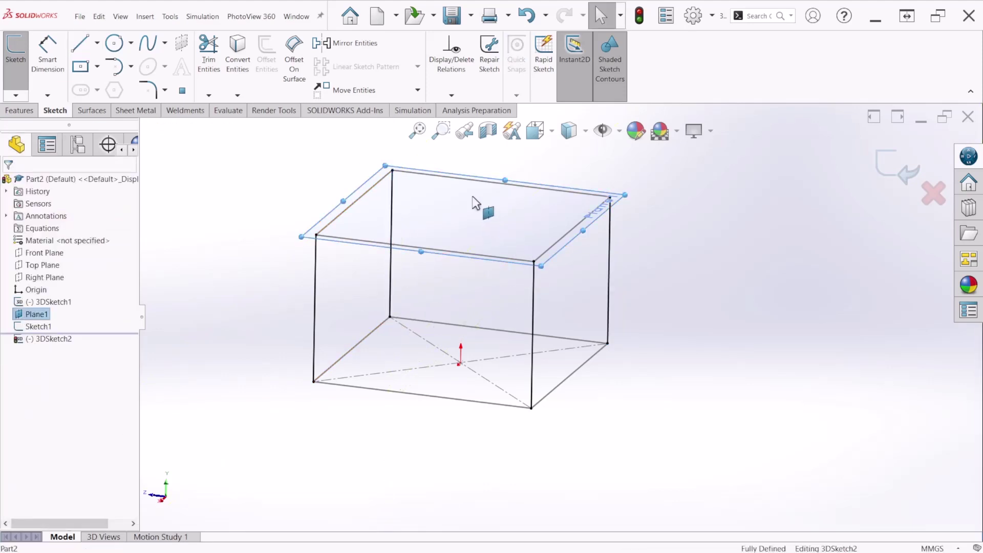
pyautogui.rightClick(475, 202)
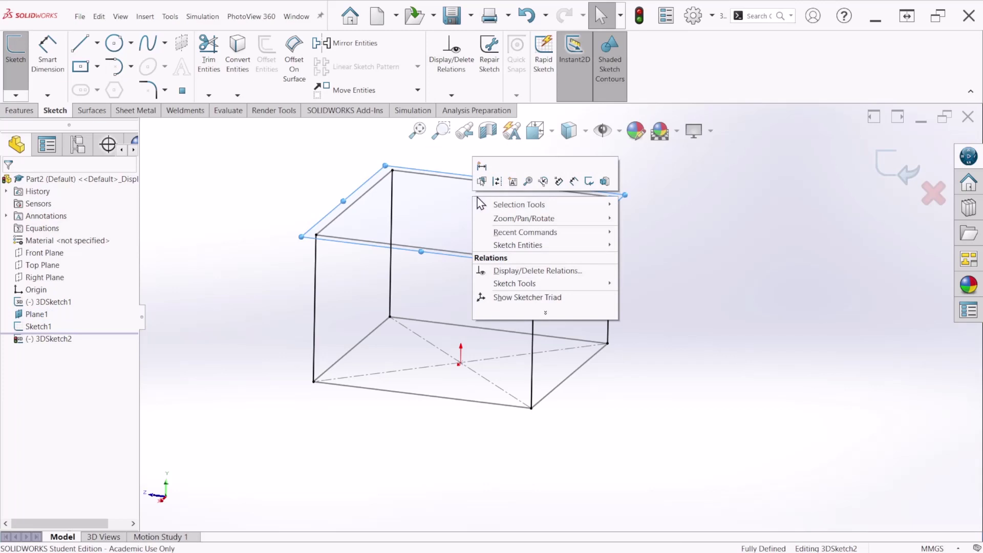
pyautogui.press('Escape')
pyautogui.press('Escape')
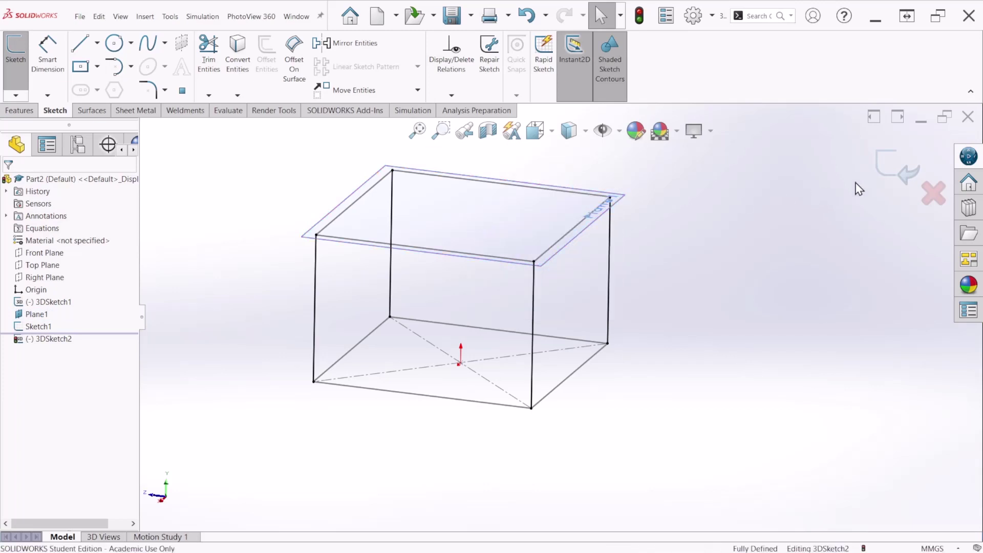
# Exit the 3D sketch with the leg lines and hide the offset plane.
pyautogui.click(886, 176)
pyautogui.click(470, 219)
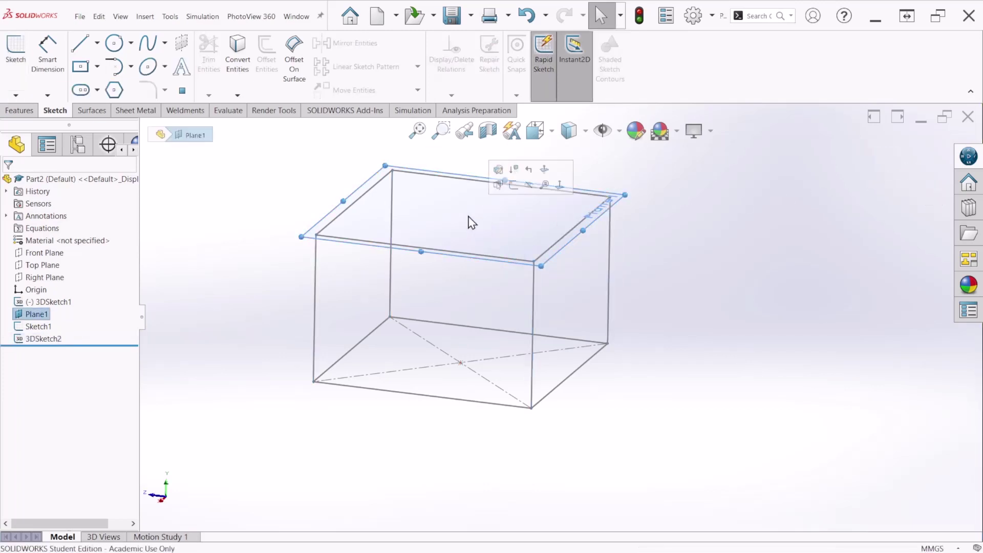
pyautogui.click(529, 189)
# Hide the lower square's sketch, 3DSketch1, leaving the upper square and leg lines shown.
pyautogui.moveTo(610, 307); pyautogui.dragTo(558, 380, button='middle')
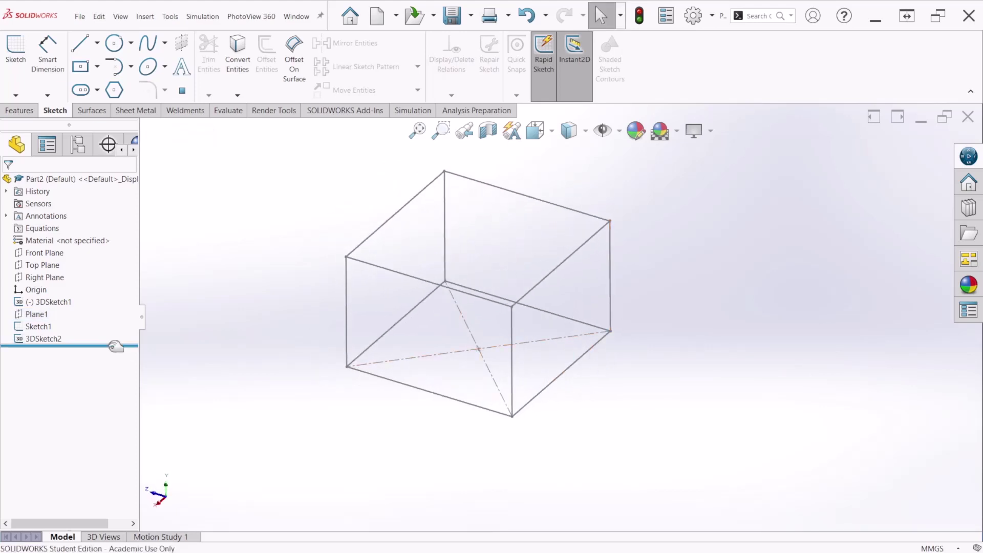
pyautogui.moveTo(580, 368); pyautogui.dragTo(579, 345, button='middle')
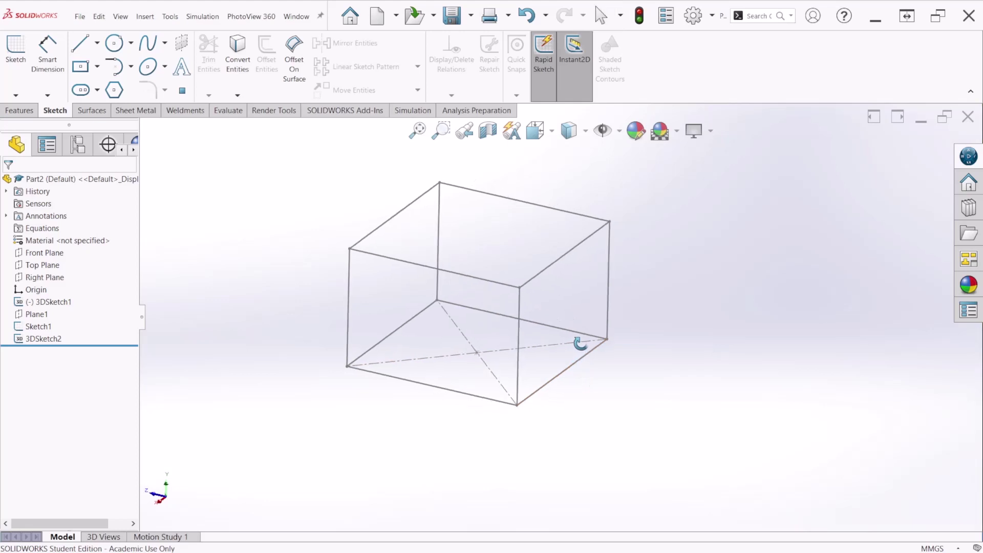
pyautogui.click(41, 327)
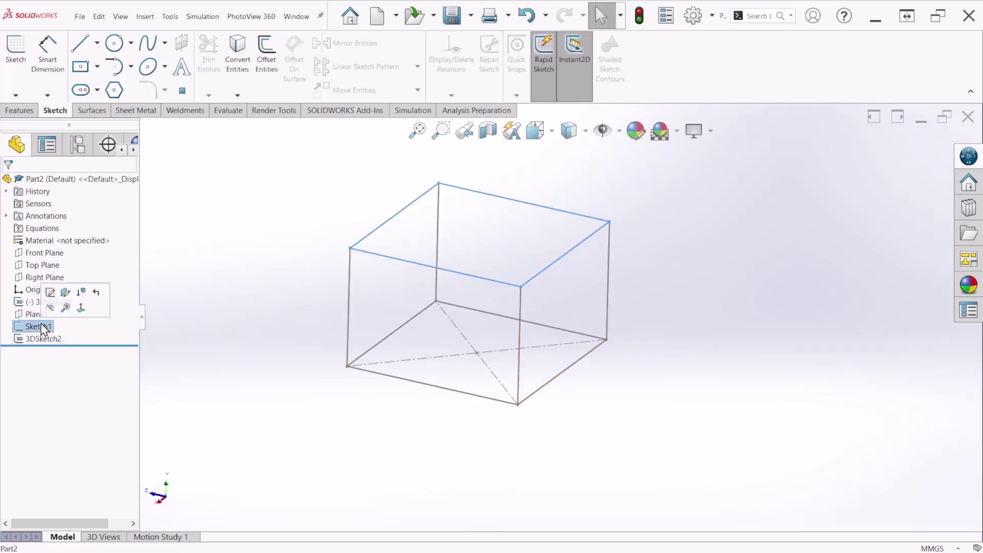
pyautogui.click(34, 315)
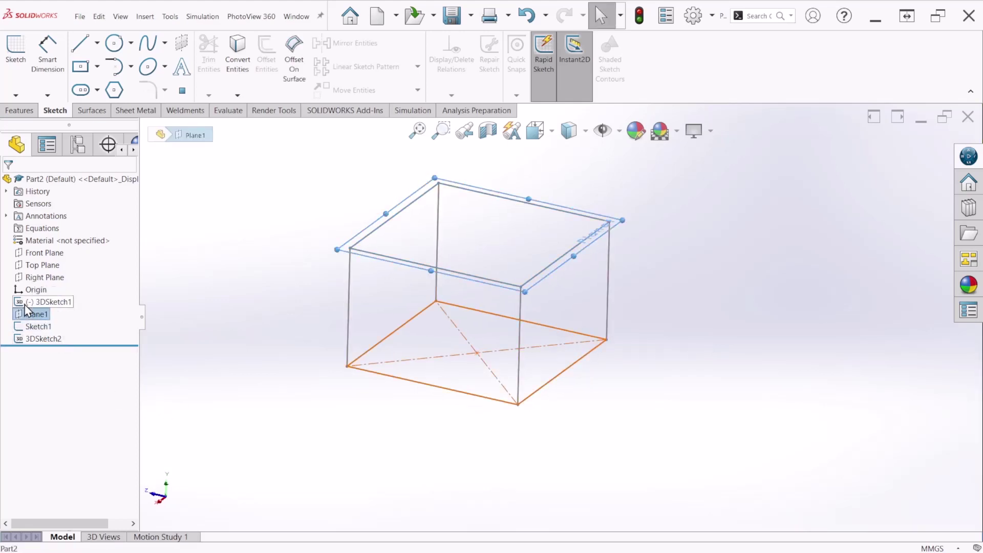
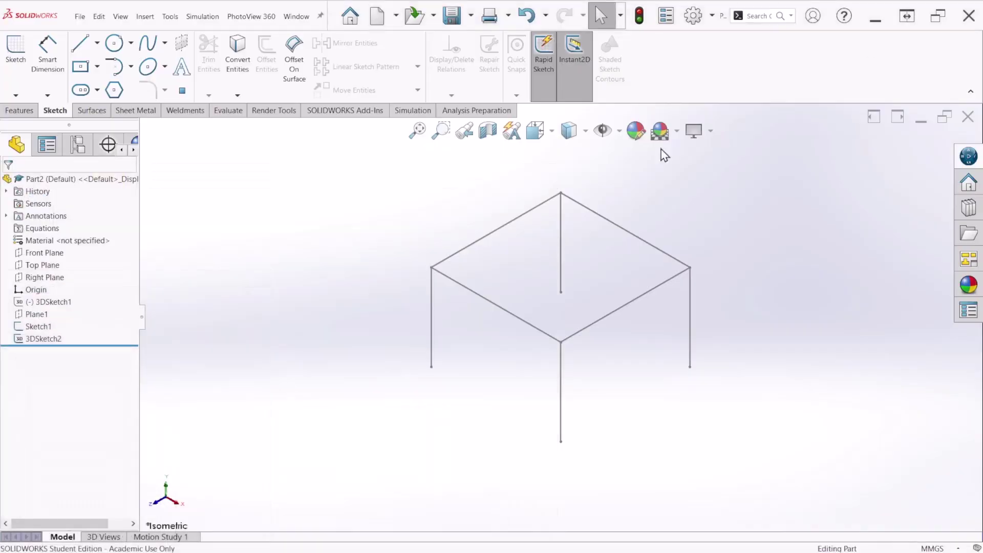
# In a new 3D sketch, draw a diagonal brace line from the top edge, about 273 mm from the corner, to the adjacent leg.
pyautogui.click(17, 96)
pyautogui.click(38, 122)
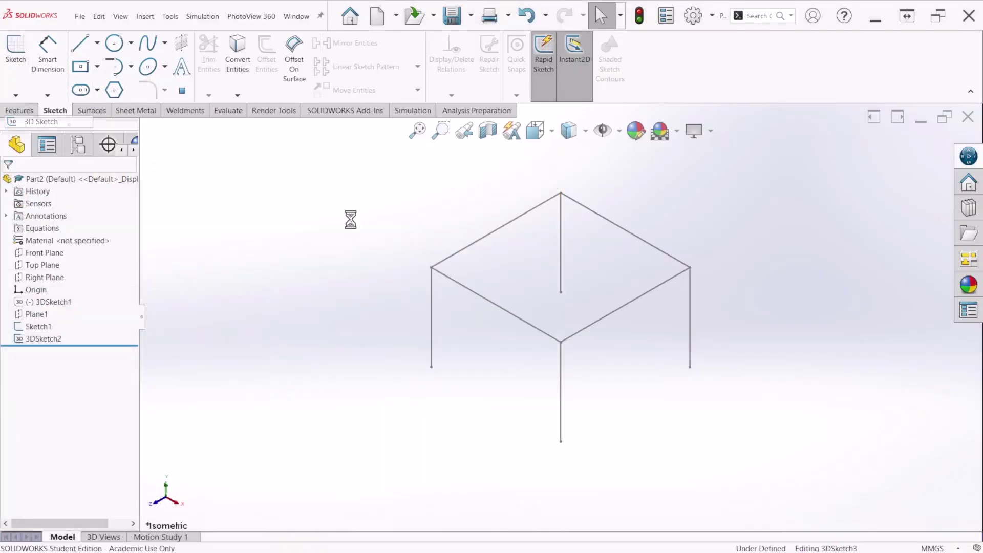
pyautogui.moveTo(694, 414)
pyautogui.mouseDown(button='middle')
pyautogui.moveTo(639, 294)
pyautogui.moveTo(681, 341)
pyautogui.moveTo(577, 302)
pyautogui.mouseUp(button='middle')
pyautogui.scroll(-4, 544, 279)
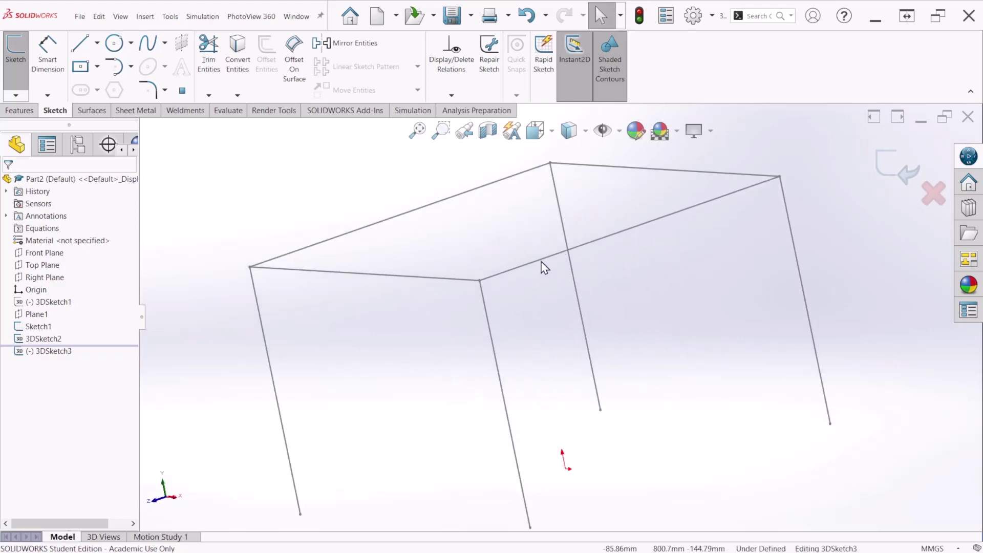
pyautogui.click(540, 260)
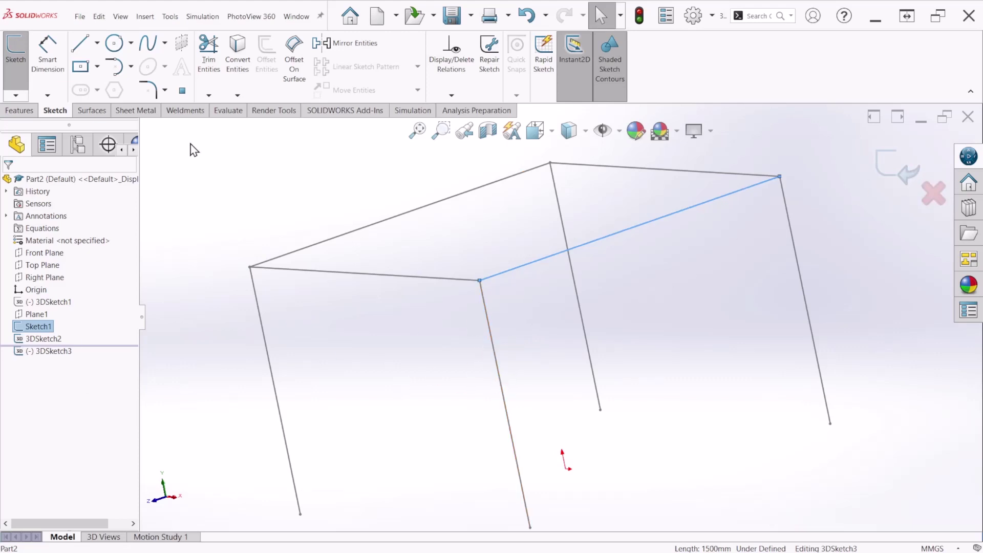
pyautogui.click(79, 43)
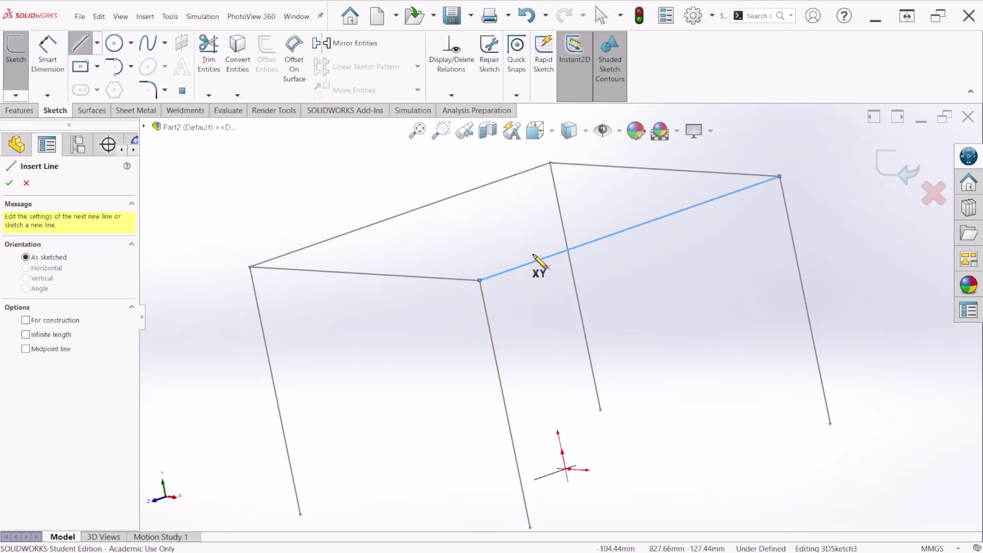
pyautogui.moveTo(535, 262)
pyautogui.mouseDown()
pyautogui.moveTo(530, 318)
pyautogui.moveTo(498, 370)
pyautogui.mouseUp()
pyautogui.moveTo(641, 384)
pyautogui.mouseDown(button='middle')
pyautogui.moveTo(656, 285)
pyautogui.moveTo(605, 342)
pyautogui.moveTo(598, 373)
pyautogui.mouseUp(button='middle')
pyautogui.press('Escape')
pyautogui.press('Escape')
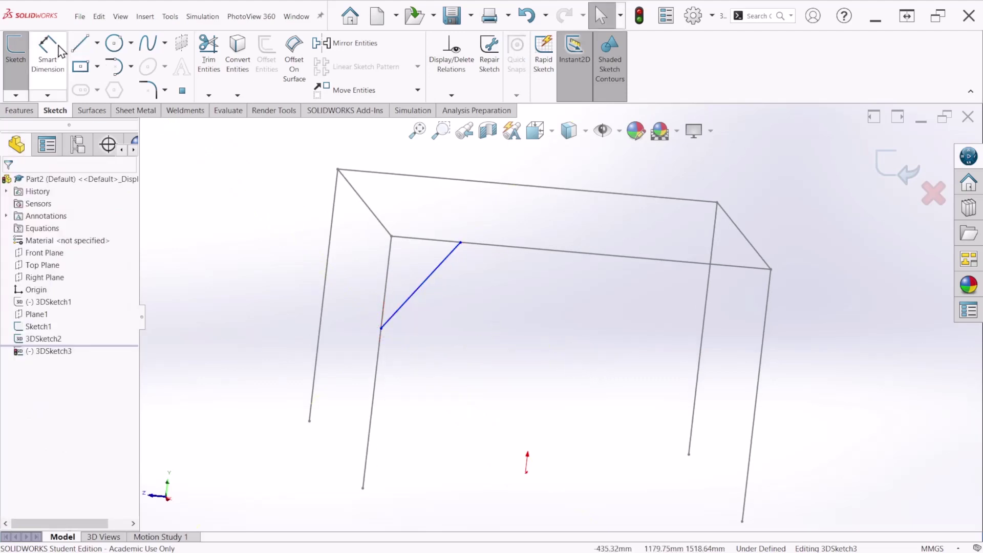
# Dimension the brace's upper end 300 mm from the corner leg line.
pyautogui.press('d')
pyautogui.click(460, 243)
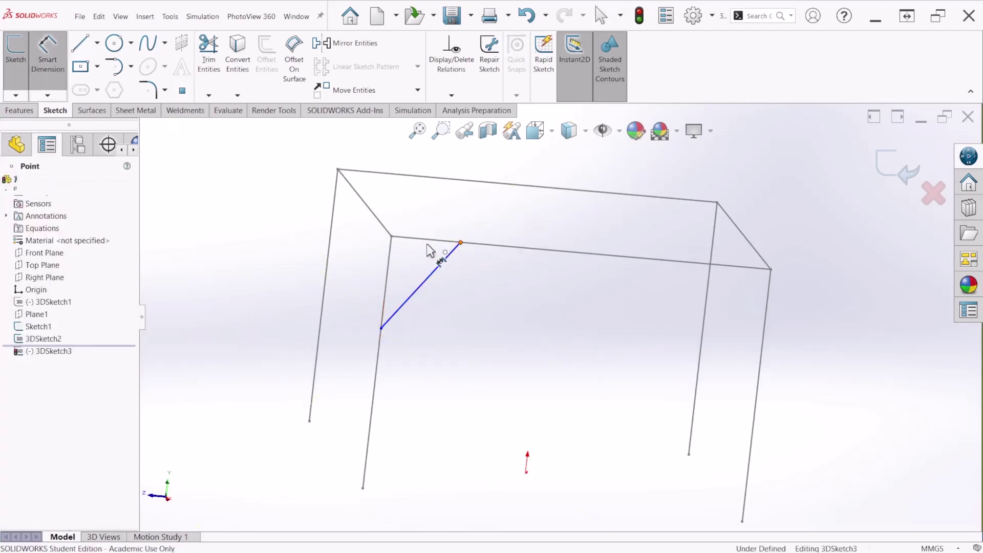
pyautogui.click(390, 246)
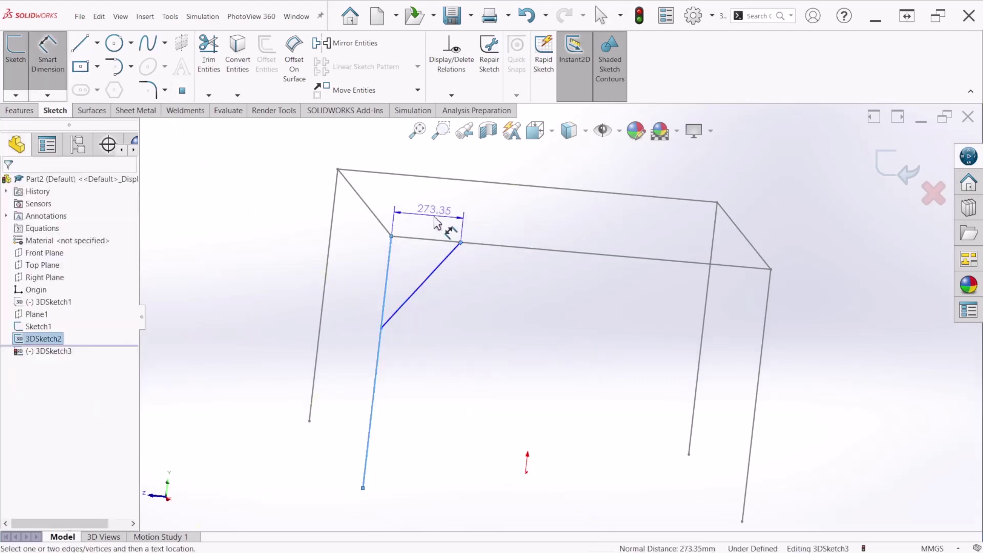
pyautogui.click(435, 219)
pyautogui.write('300')
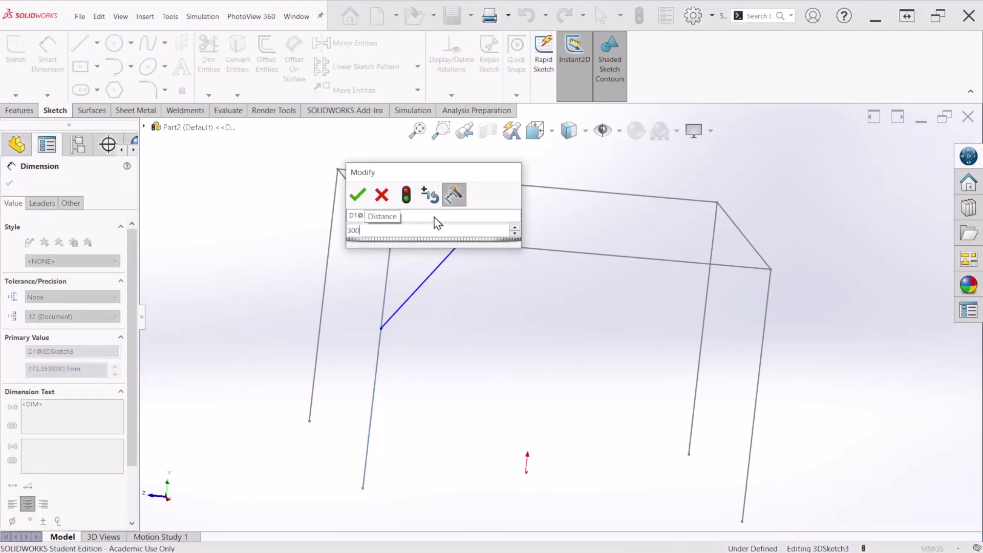
pyautogui.press('Return')
# Dimension the angle between the brace line and the leg and set it to 45 degrees.
pyautogui.click(417, 292)
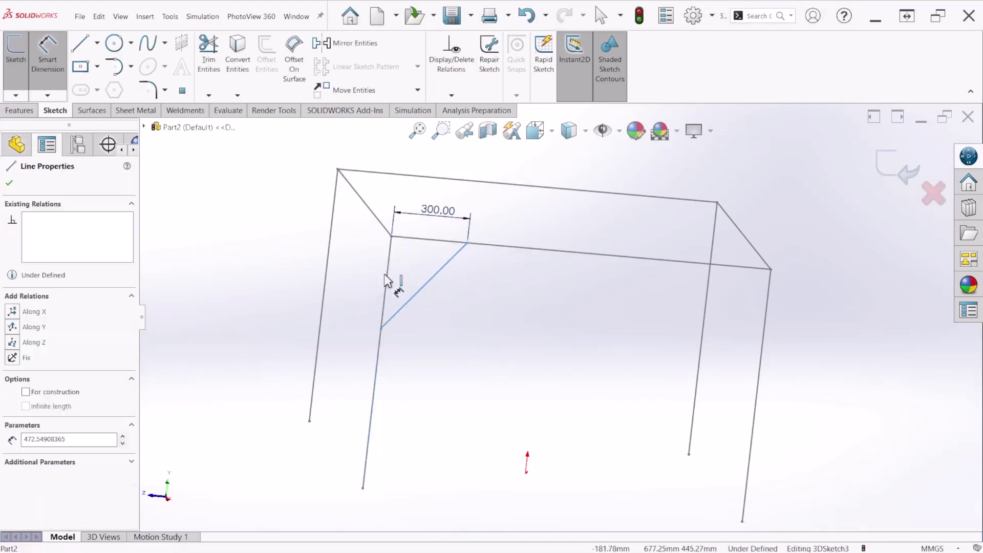
pyautogui.click(386, 277)
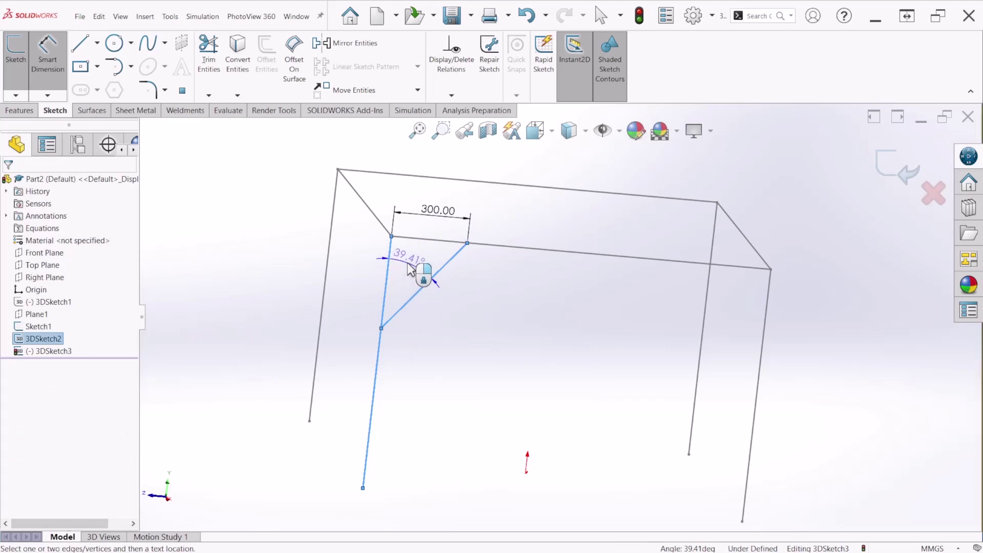
pyautogui.click(416, 269)
pyautogui.write('45')
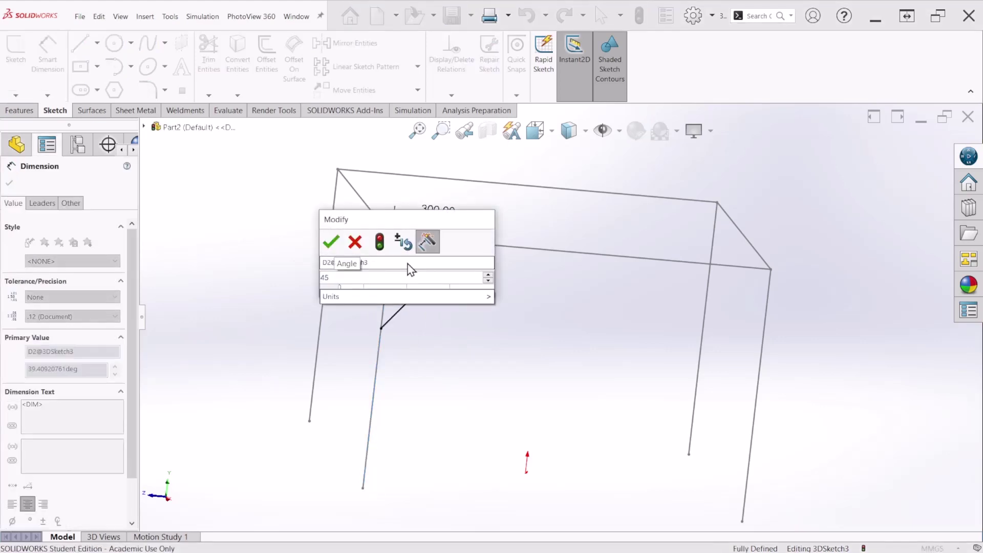
pyautogui.press('Return')
# Draw a second diagonal brace line from the adjacent top edge, about 260 mm from the same corner, to the same leg.
pyautogui.moveTo(560, 235); pyautogui.dragTo(545, 324, button='middle')
pyautogui.scroll(-3, 528, 281)
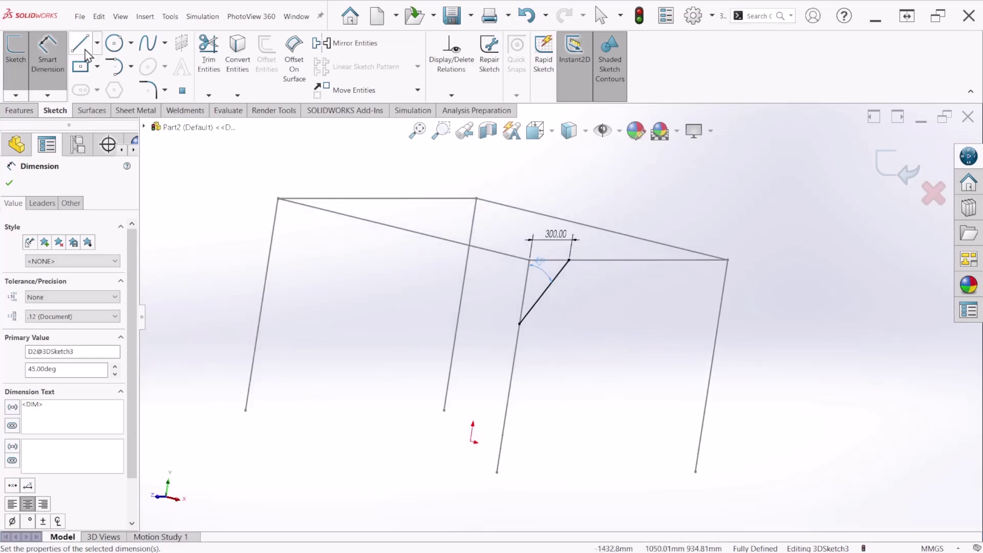
pyautogui.press('l')
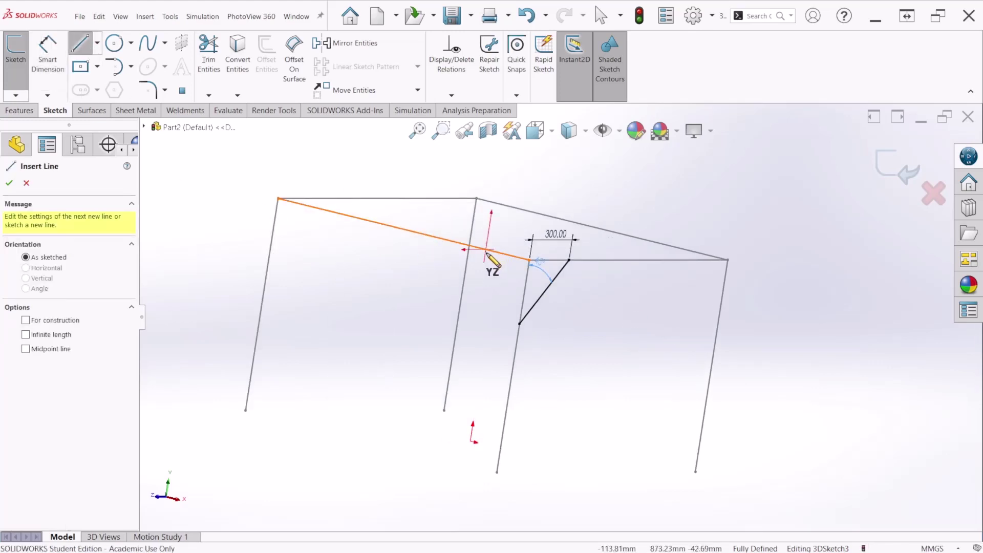
pyautogui.click(485, 249)
pyautogui.click(518, 338)
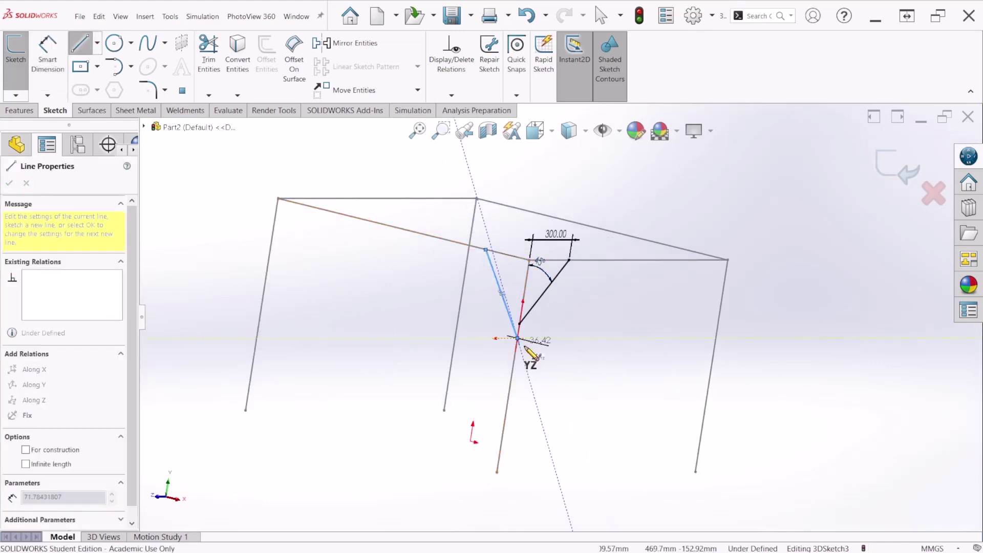
pyautogui.press('Escape')
# Dimension the second brace's upper end 300 mm from the corner along the top edge.
pyautogui.press('d')
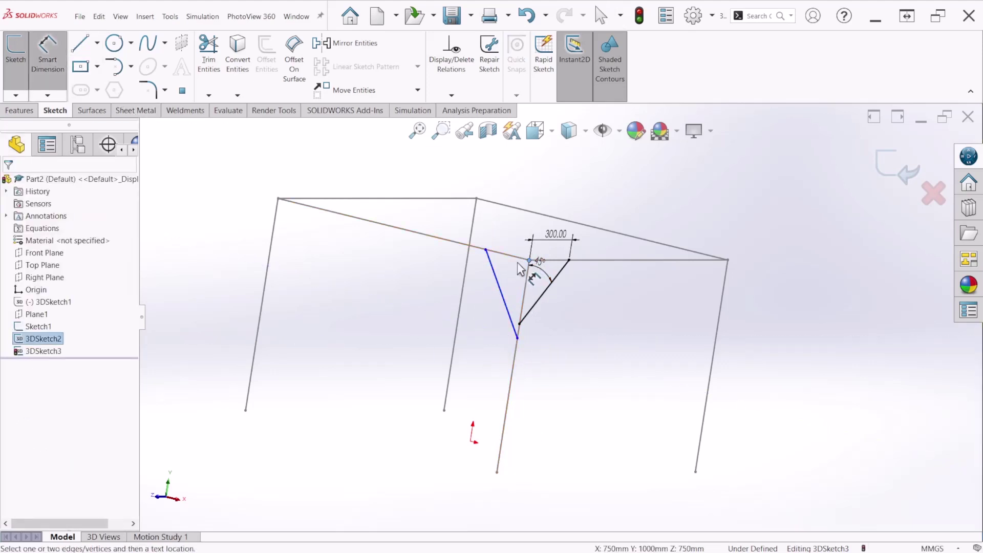
pyautogui.click(486, 250)
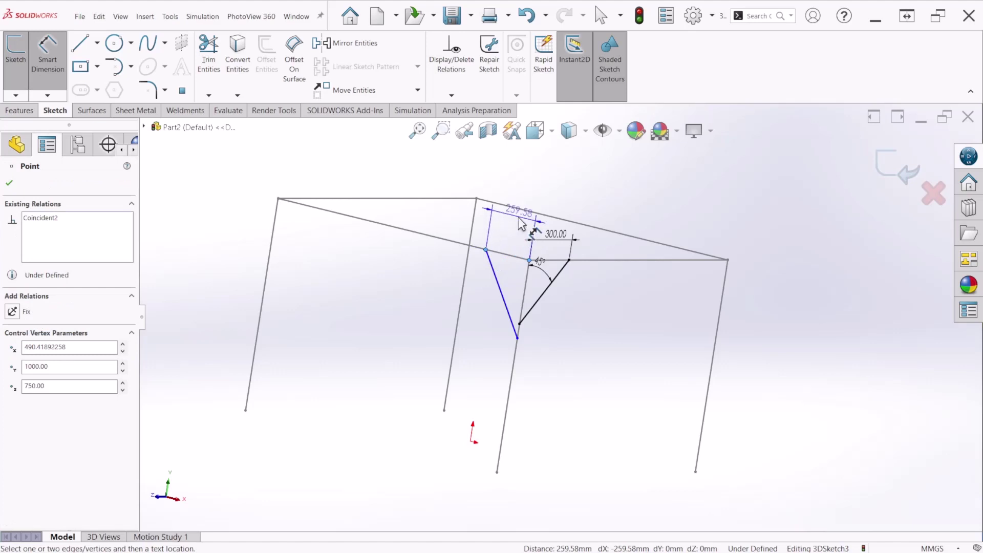
pyautogui.click(519, 222)
pyautogui.write('300')
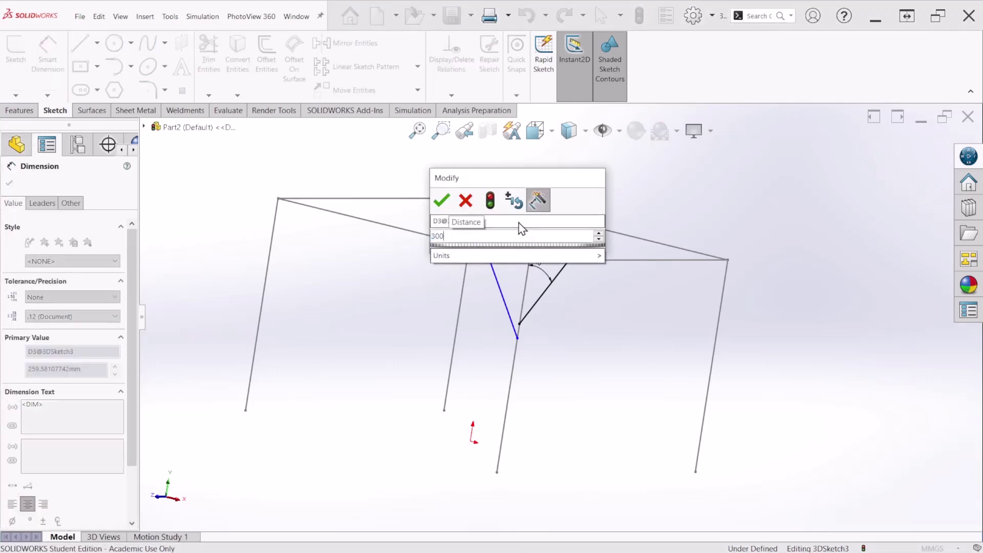
pyautogui.press('Return')
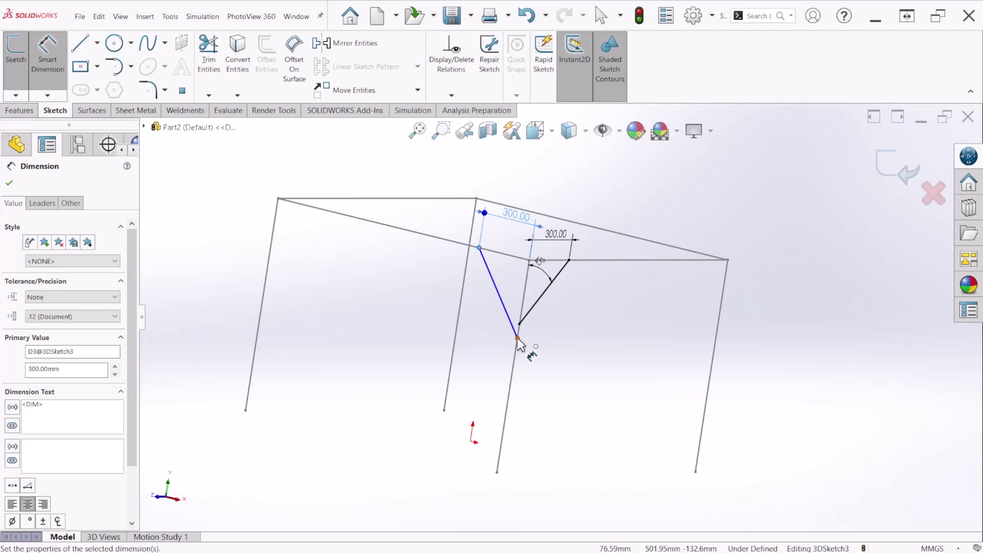
pyautogui.click(518, 339)
pyautogui.click(522, 305)
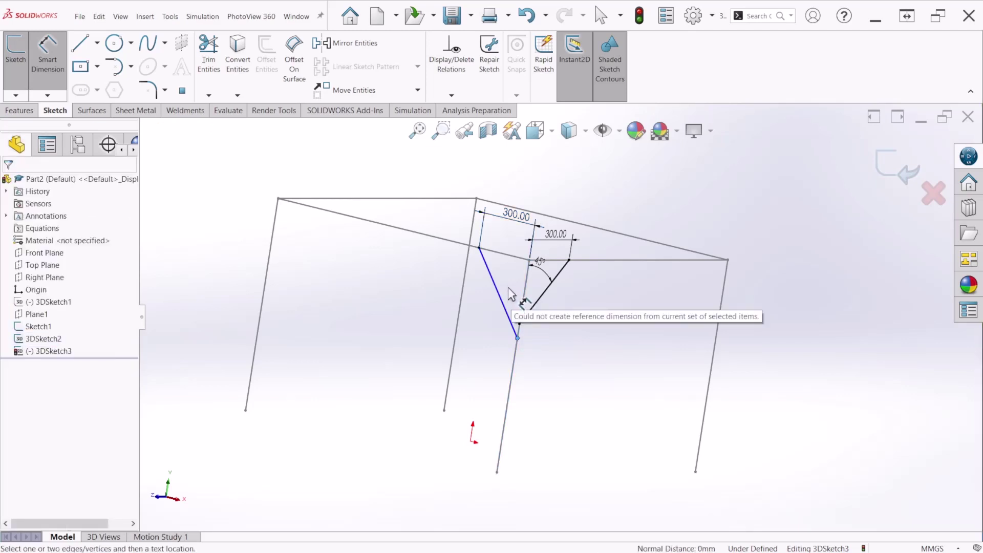
pyautogui.press('Escape')
# Dimension the angle between the second brace and the leg and set it to 45 degrees.
pyautogui.press('Return')
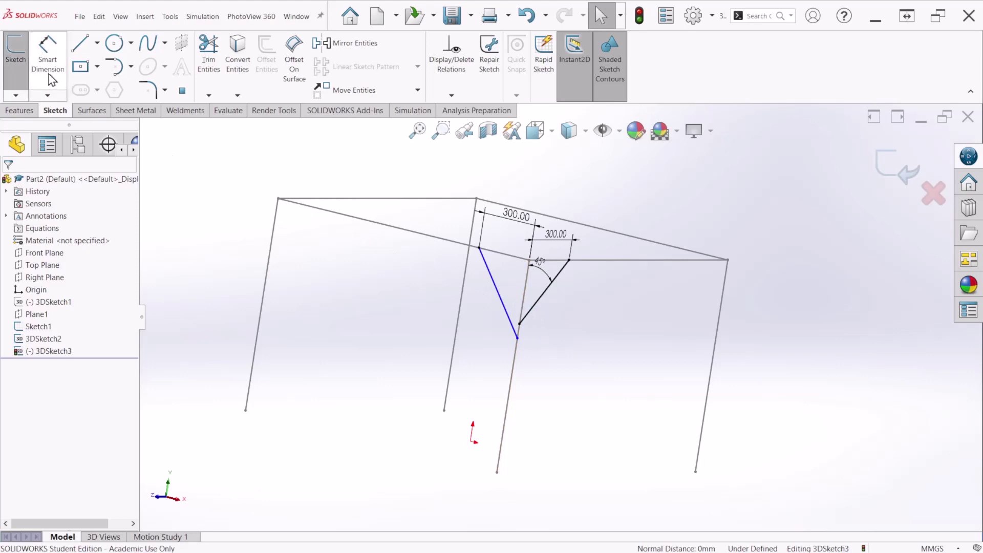
pyautogui.click(523, 305)
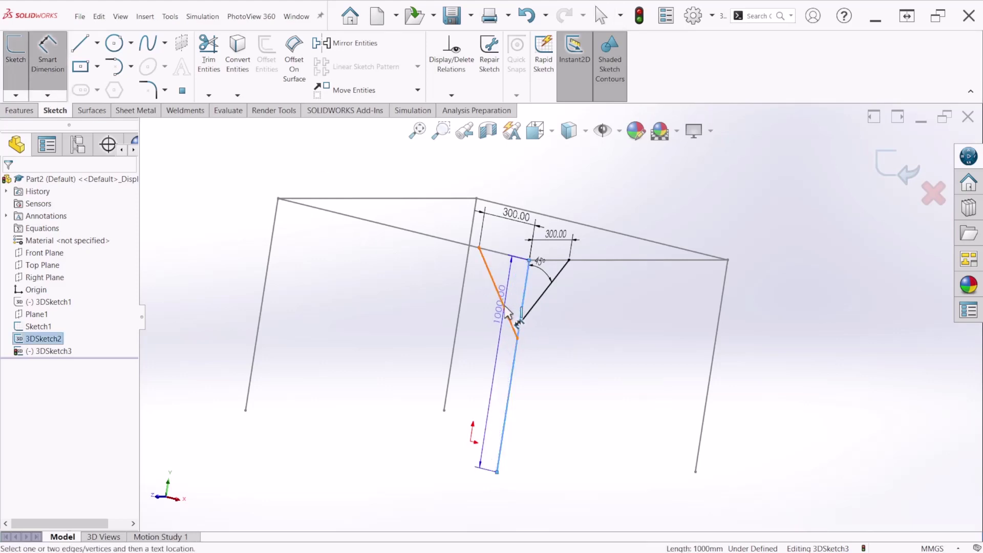
pyautogui.click(503, 303)
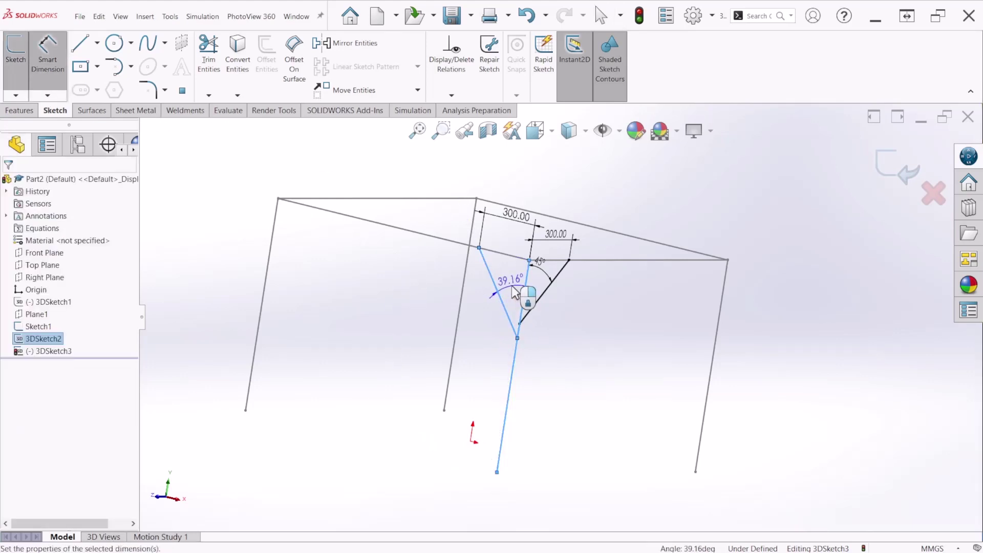
pyautogui.click(515, 293)
pyautogui.write('45')
pyautogui.press('Return')
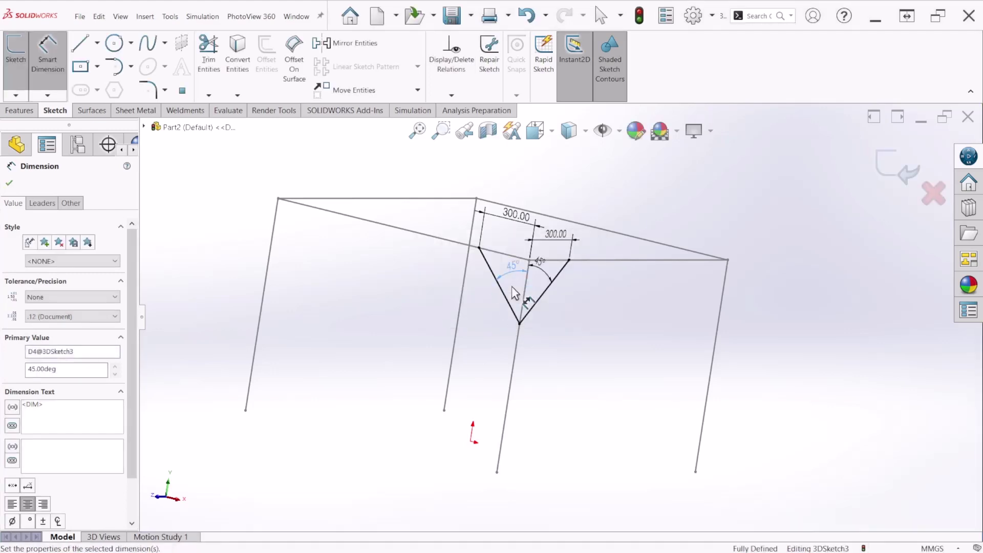
# Exit the 3D sketch with the two corner braces and reopen 3DSketch3 for editing.
pyautogui.moveTo(560, 345)
pyautogui.mouseDown(button='middle')
pyautogui.moveTo(498, 323)
pyautogui.moveTo(482, 326)
pyautogui.moveTo(476, 347)
pyautogui.mouseUp(button='middle')
pyautogui.moveTo(395, 318); pyautogui.dragTo(417, 318, button='middle')
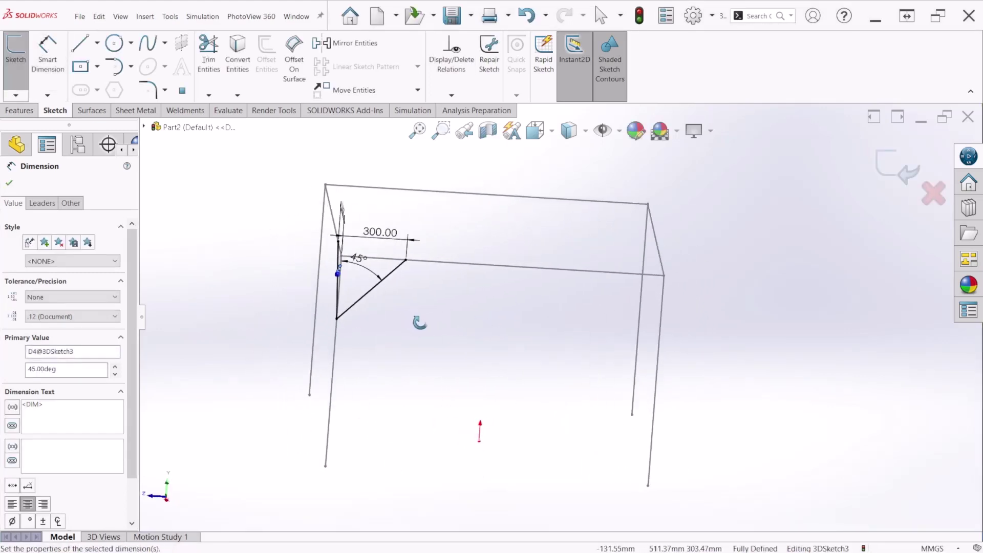
pyautogui.moveTo(472, 351); pyautogui.dragTo(433, 326, button='middle')
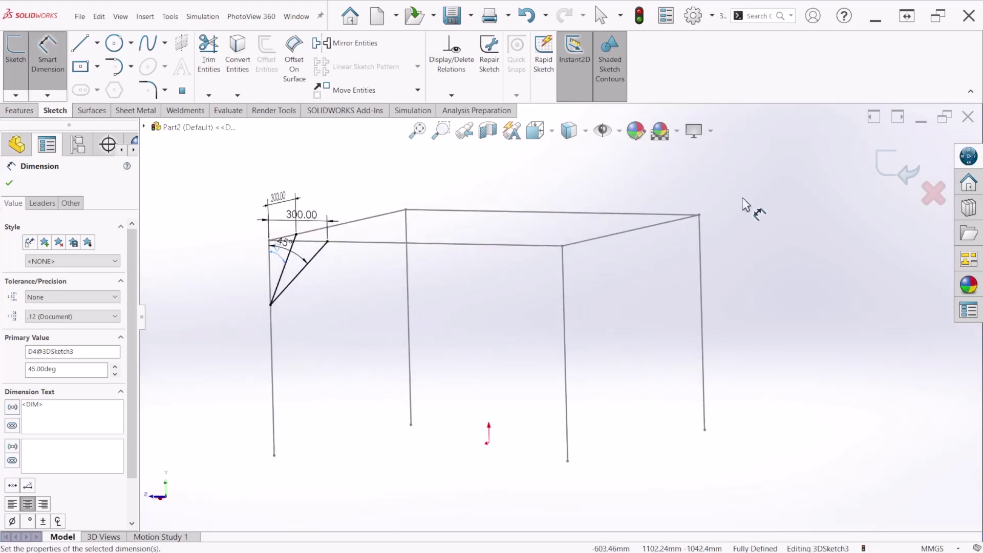
pyautogui.click(894, 166)
pyautogui.moveTo(323, 337)
pyautogui.mouseDown(button='middle')
pyautogui.moveTo(357, 314)
pyautogui.moveTo(369, 329)
pyautogui.moveTo(395, 308)
pyautogui.moveTo(413, 314)
pyautogui.mouseUp(button='middle')
pyautogui.click(420, 282)
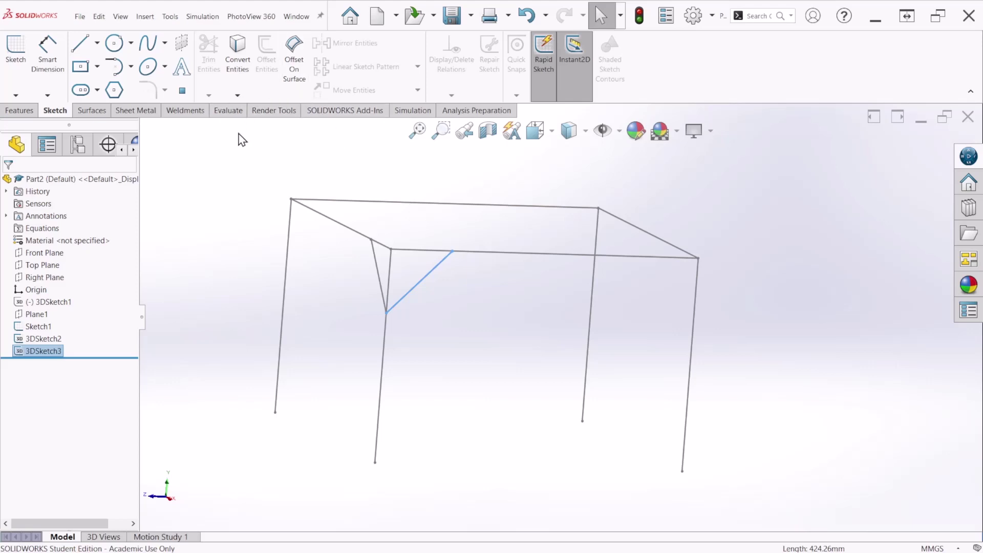
pyautogui.click(35, 111)
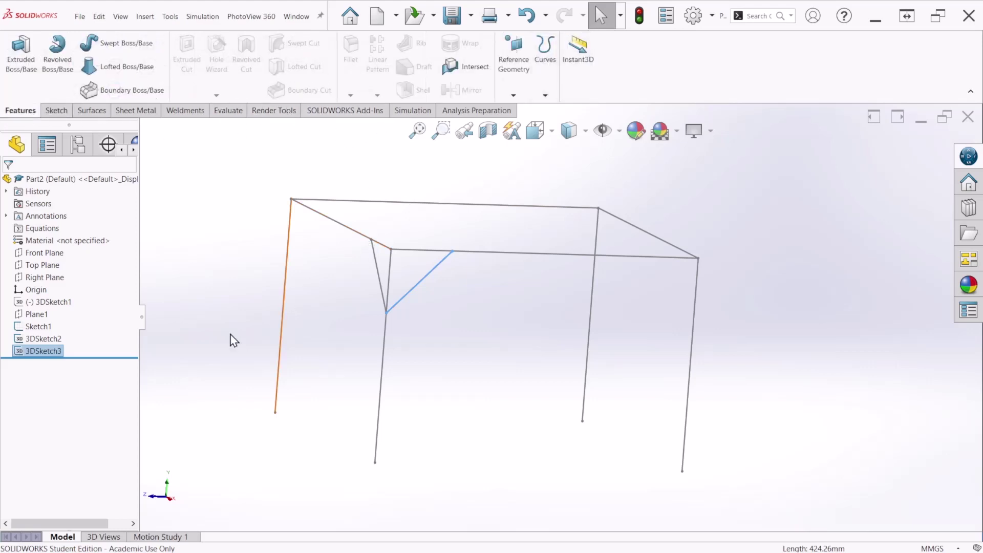
pyautogui.click(51, 352)
pyautogui.click(60, 322)
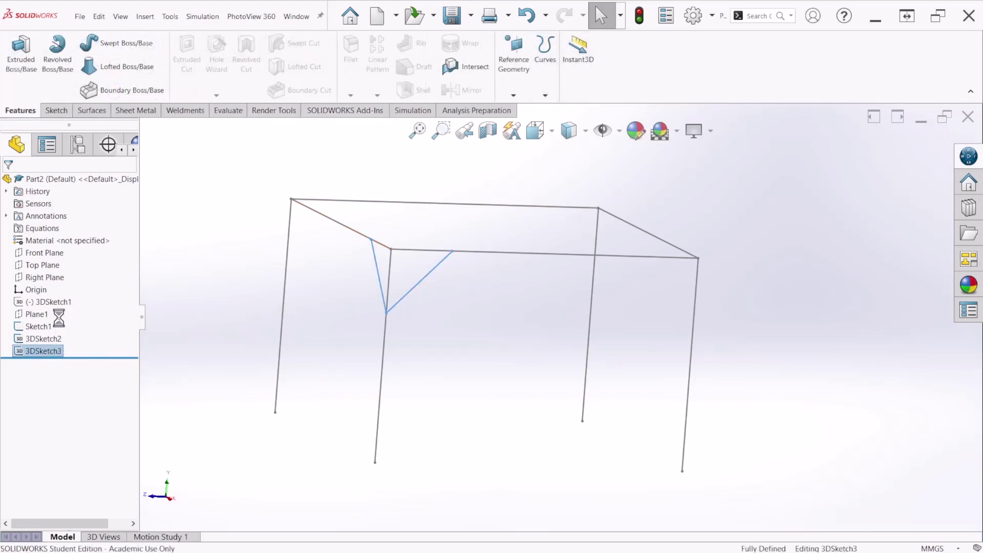
# Mirror a copy of the first brace line about the Front Plane to the leg at the other end of its top edge.
pyautogui.moveTo(473, 344)
pyautogui.mouseDown(button='middle')
pyautogui.moveTo(445, 327)
pyautogui.moveTo(439, 347)
pyautogui.mouseUp(button='middle')
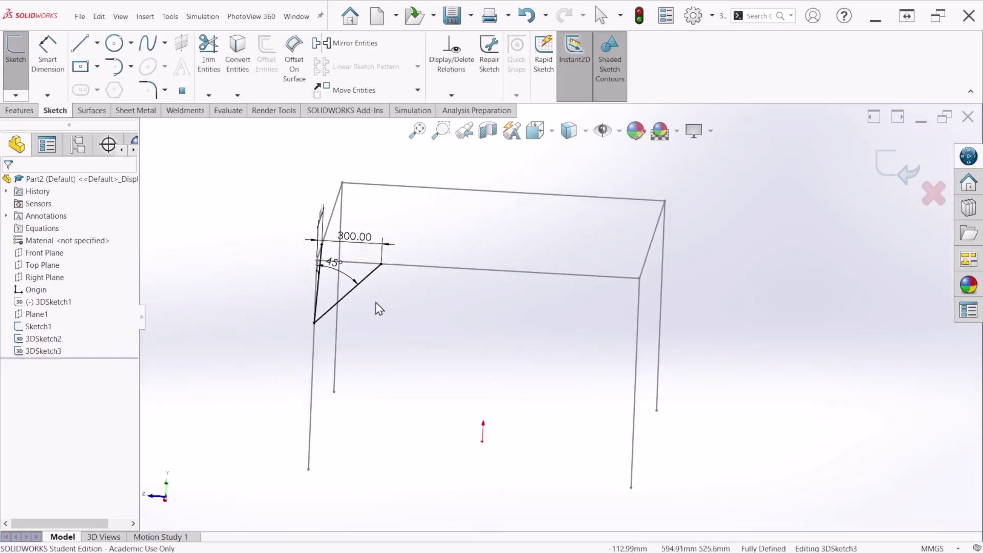
pyautogui.click(368, 279)
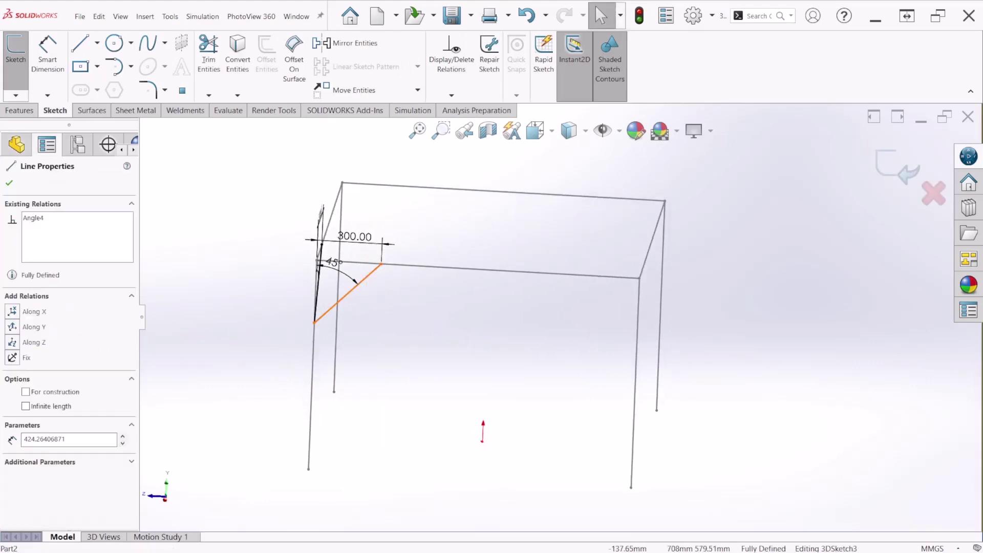
pyautogui.click(352, 51)
pyautogui.click(100, 325)
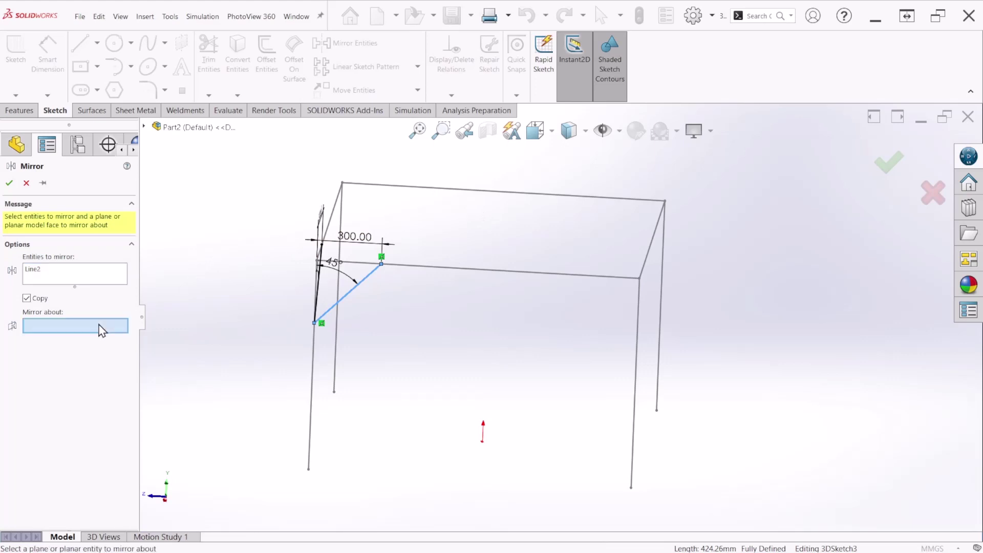
pyautogui.click(171, 131)
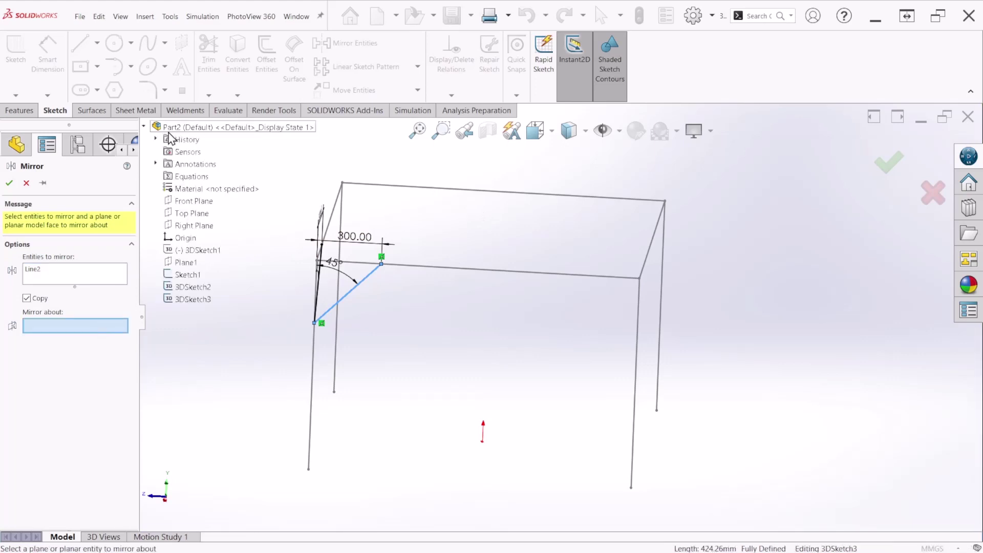
pyautogui.click(180, 202)
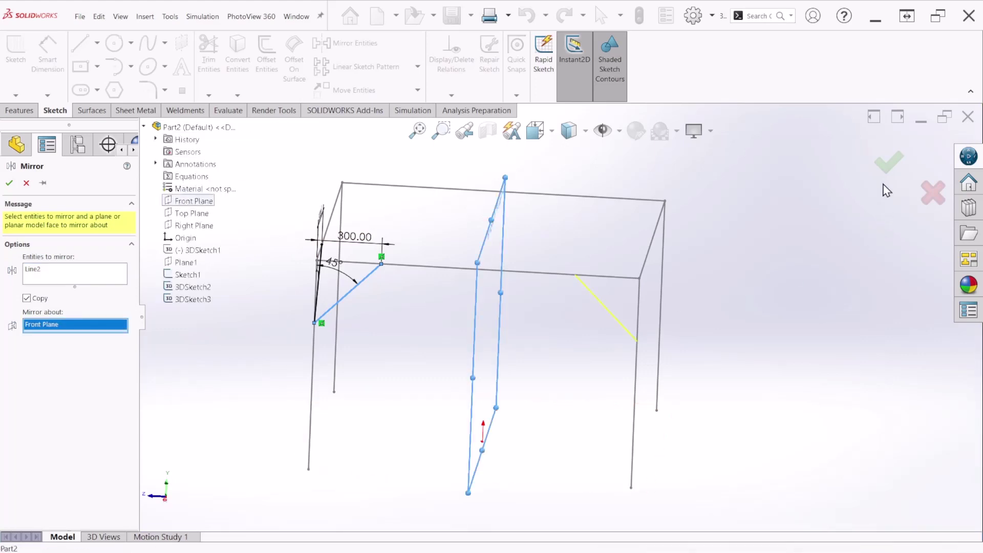
pyautogui.click(889, 163)
# Mirror a copy of the first brace line about the Right Plane to the opposite side of the frame.
pyautogui.moveTo(660, 385)
pyautogui.mouseDown(button='middle')
pyautogui.moveTo(505, 340)
pyautogui.moveTo(538, 340)
pyautogui.moveTo(542, 358)
pyautogui.moveTo(508, 366)
pyautogui.mouseUp(button='middle')
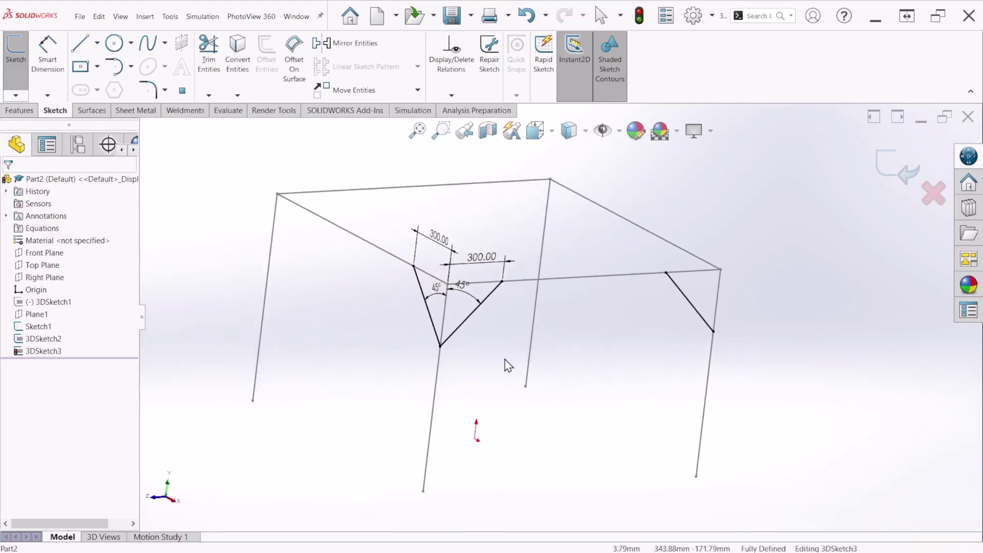
pyautogui.click(470, 315)
pyautogui.click(354, 43)
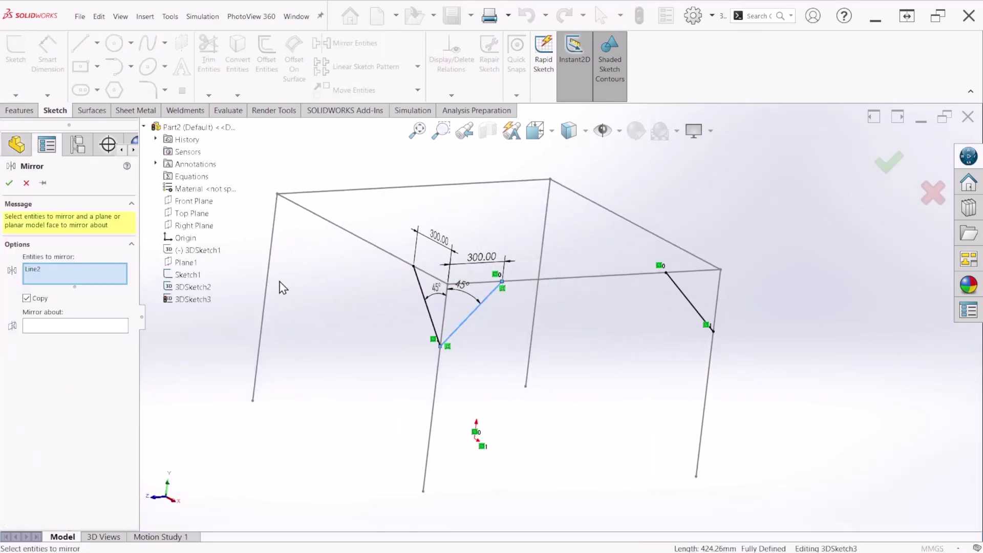
pyautogui.click(95, 326)
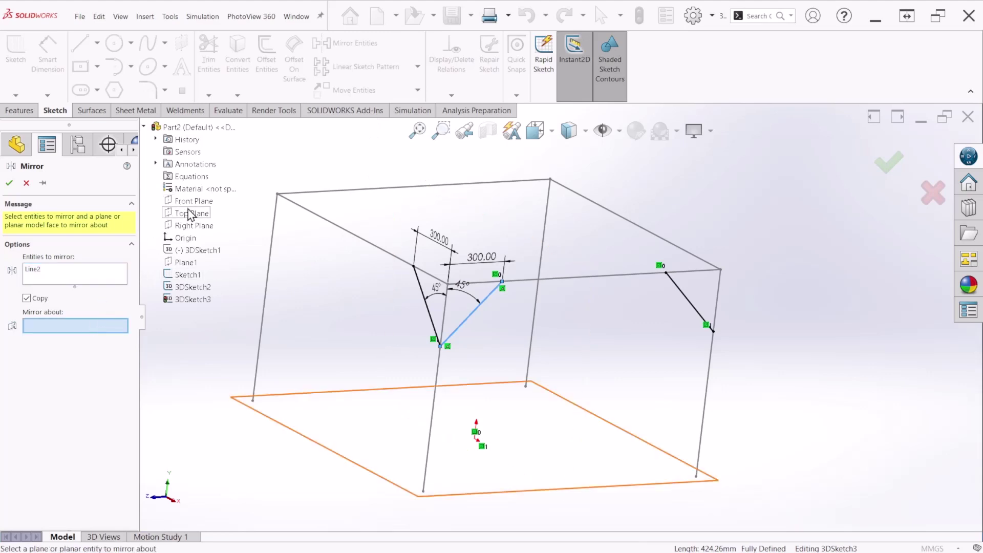
pyautogui.click(192, 225)
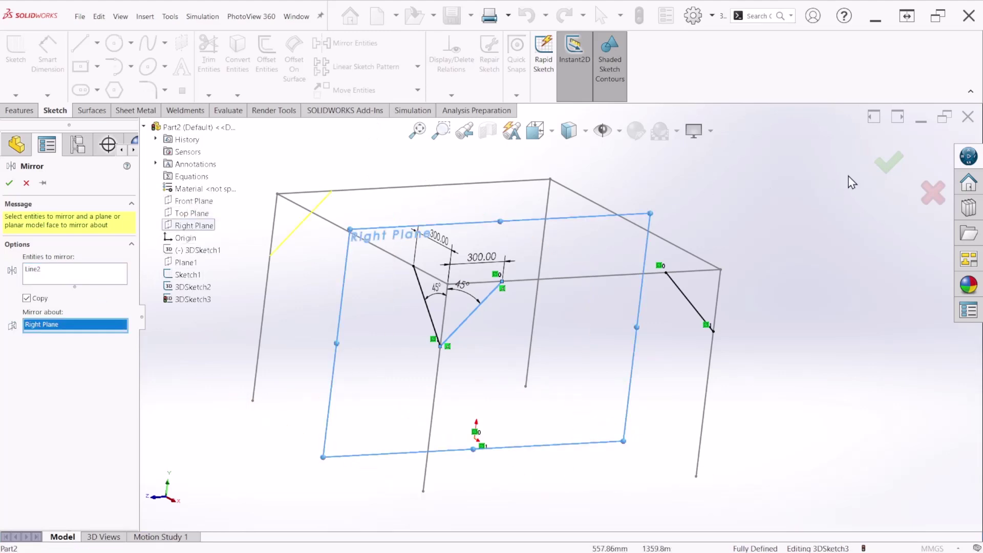
pyautogui.click(877, 171)
# Mirror a copy of the brace made with the Front Plane about the Right Plane to the remaining corner leg.
pyautogui.moveTo(454, 356); pyautogui.dragTo(382, 371, button='middle')
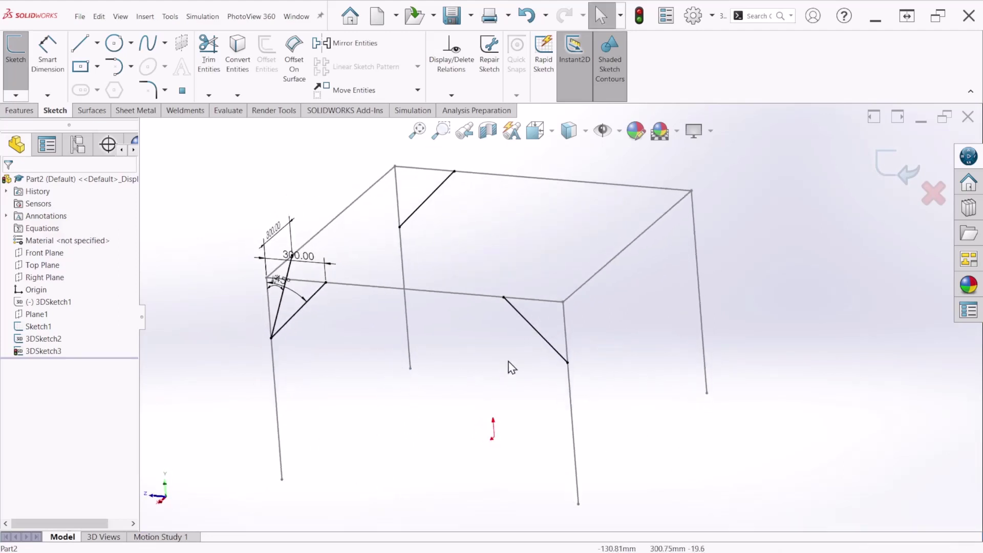
pyautogui.click(533, 333)
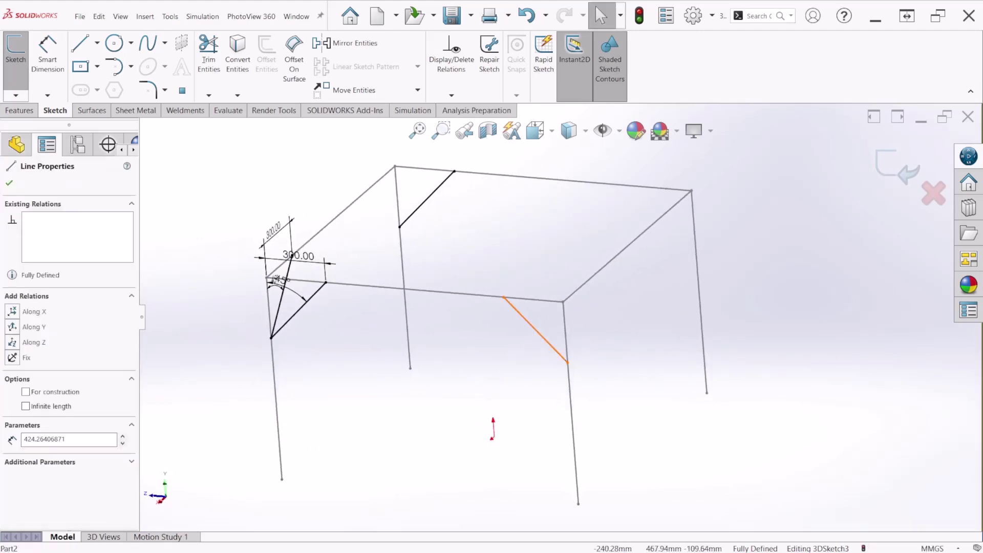
pyautogui.click(354, 44)
pyautogui.click(88, 325)
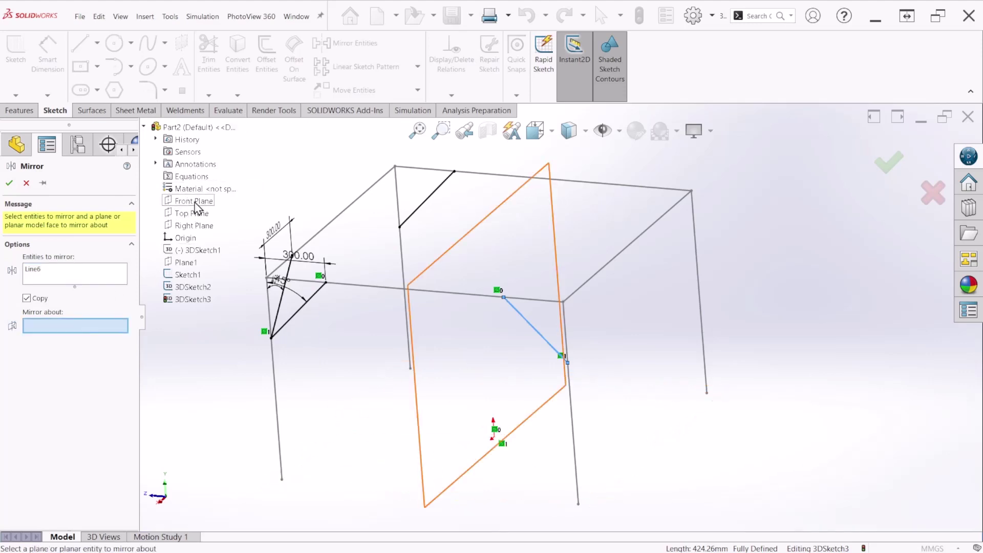
pyautogui.click(189, 229)
pyautogui.click(891, 160)
# Delete the conflicting Right Plane symmetry relation at the lower end of the mirrored braces.
pyautogui.moveTo(891, 160); pyautogui.dragTo(651, 271, button='middle')
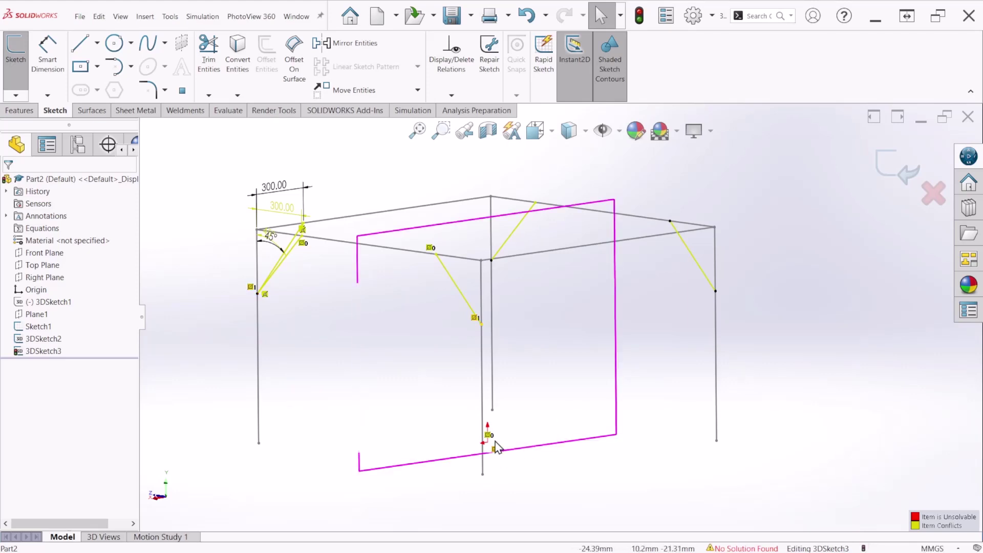
pyautogui.scroll(-3, 499, 456)
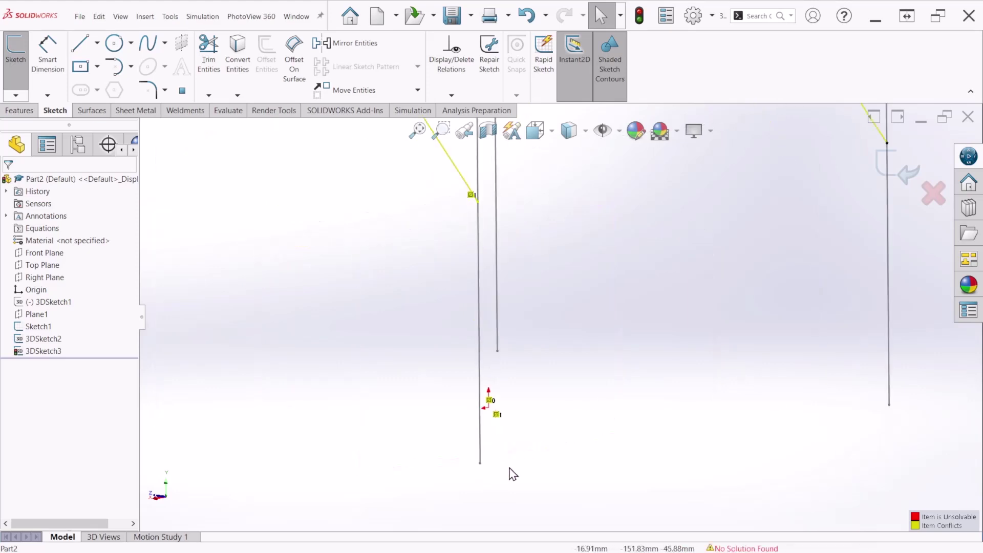
pyautogui.click(498, 416)
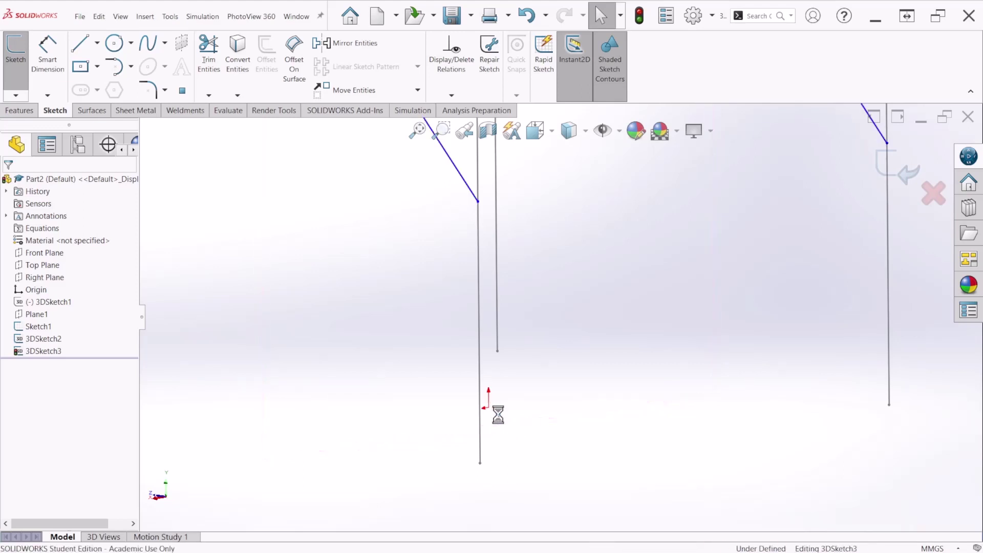
pyautogui.scroll(6, 497, 415)
pyautogui.moveTo(601, 426); pyautogui.dragTo(586, 389, button='middle')
pyautogui.scroll(-2, 497, 224)
pyautogui.scroll(2, 498, 224)
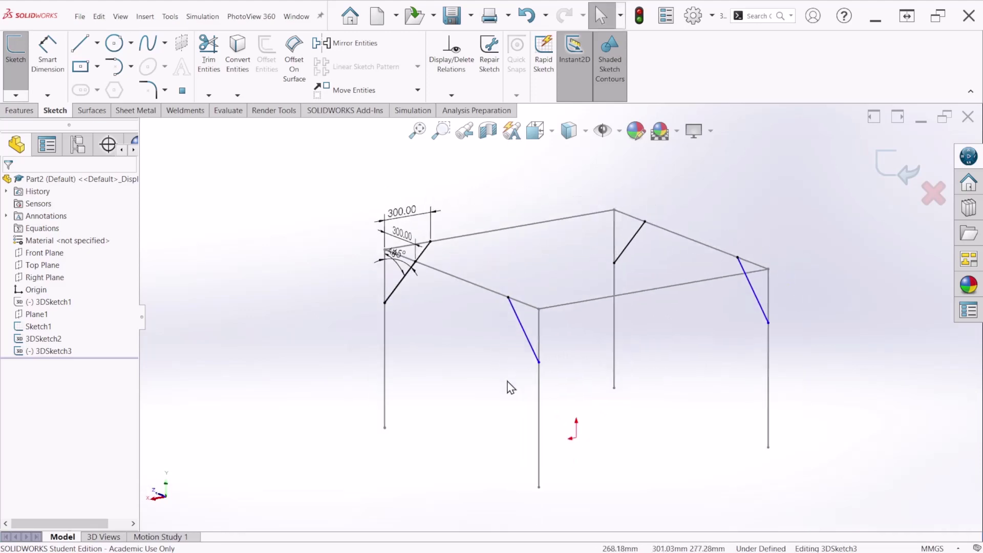
# Mirror a copy of the second brace of the dimensioned corner about the Front Plane.
pyautogui.moveTo(509, 386); pyautogui.dragTo(559, 428, button='middle')
pyautogui.scroll(-2, 567, 315)
pyautogui.click(559, 314)
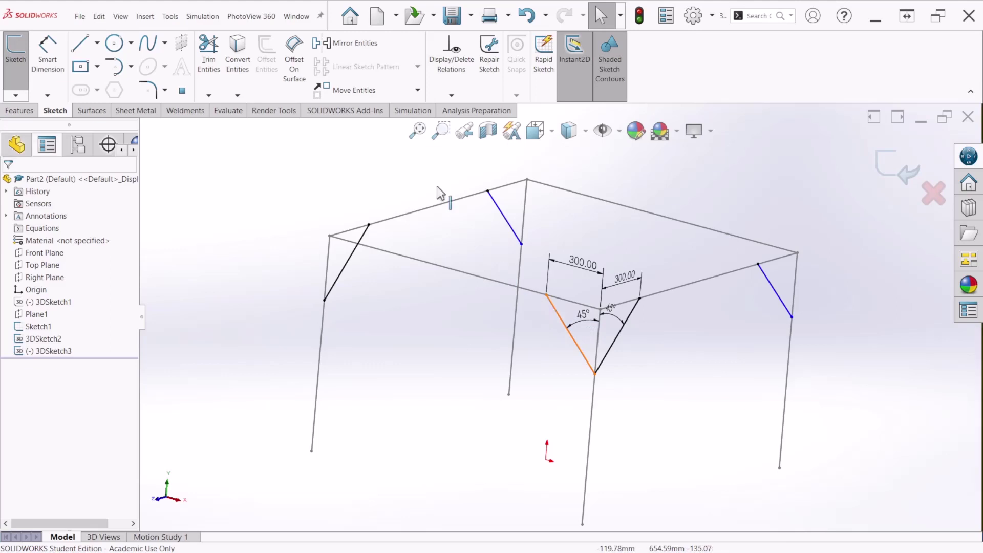
pyautogui.click(353, 43)
pyautogui.click(92, 327)
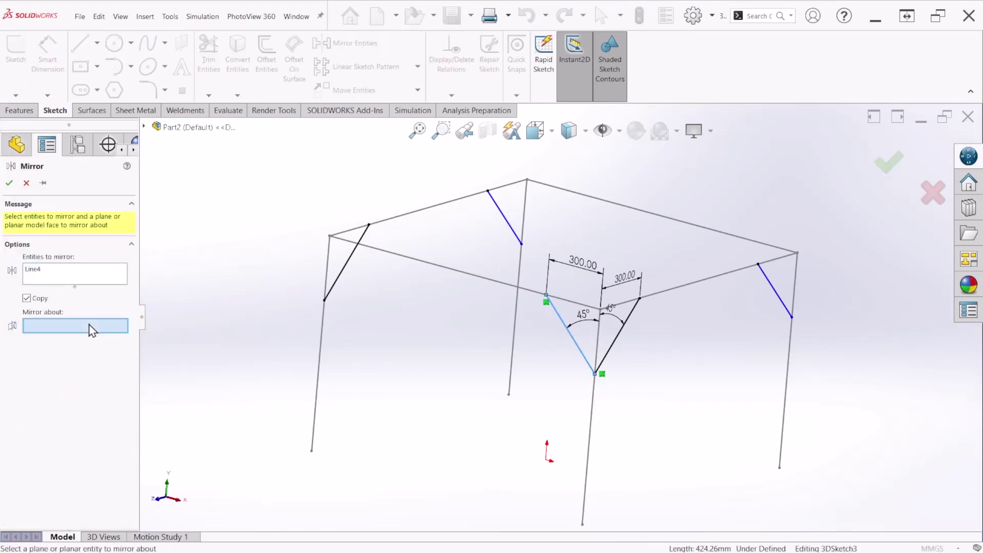
pyautogui.click(145, 126)
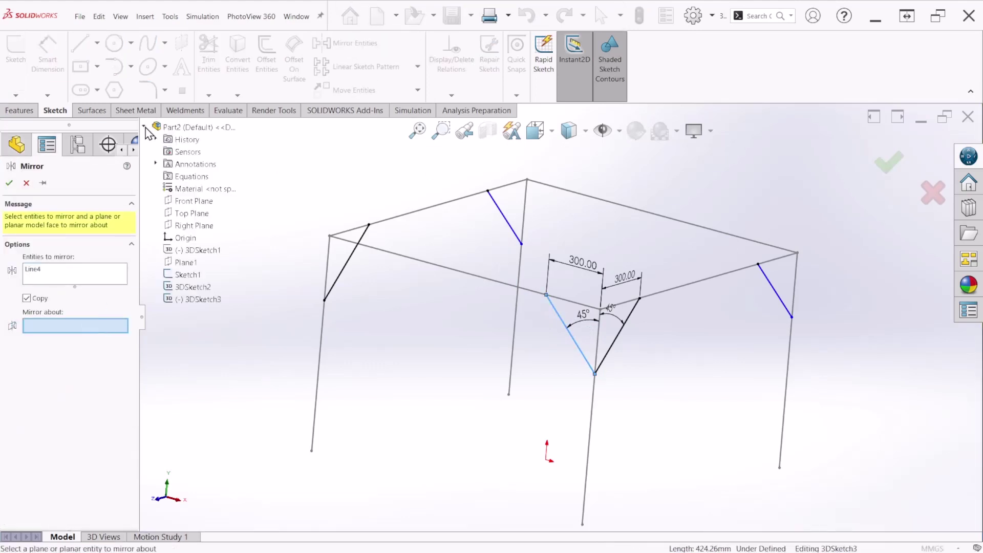
pyautogui.click(194, 202)
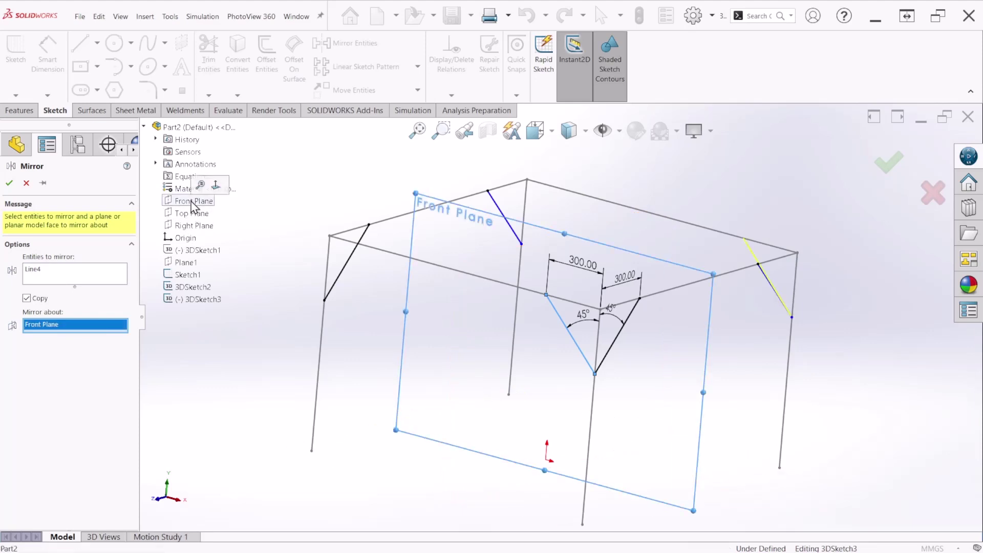
pyautogui.click(881, 172)
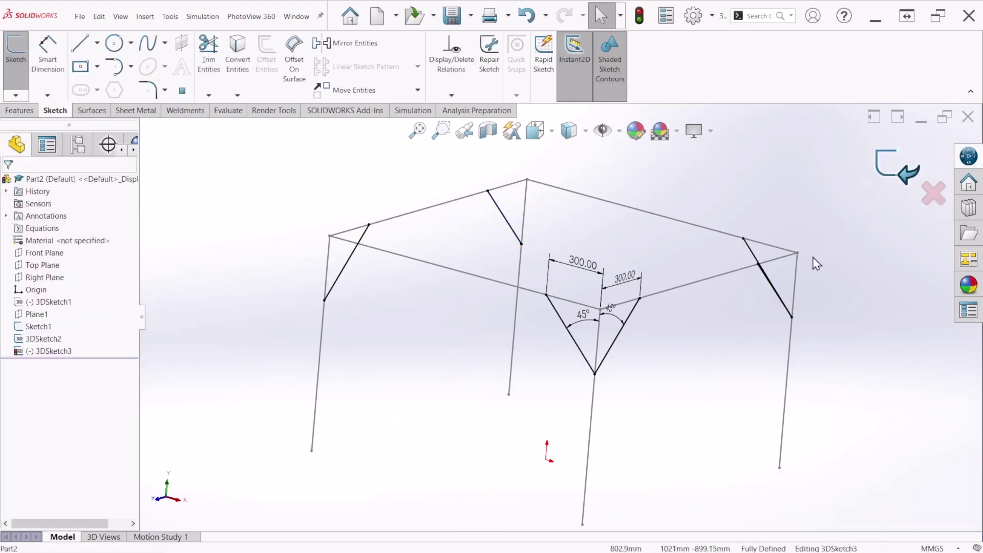
pyautogui.moveTo(817, 264)
pyautogui.mouseDown(button='middle')
pyautogui.moveTo(746, 336)
pyautogui.moveTo(671, 278)
pyautogui.moveTo(601, 339)
pyautogui.moveTo(540, 318)
pyautogui.moveTo(536, 408)
pyautogui.moveTo(529, 365)
pyautogui.moveTo(557, 365)
pyautogui.moveTo(553, 379)
pyautogui.moveTo(568, 347)
pyautogui.moveTo(564, 364)
pyautogui.mouseUp(button='middle')
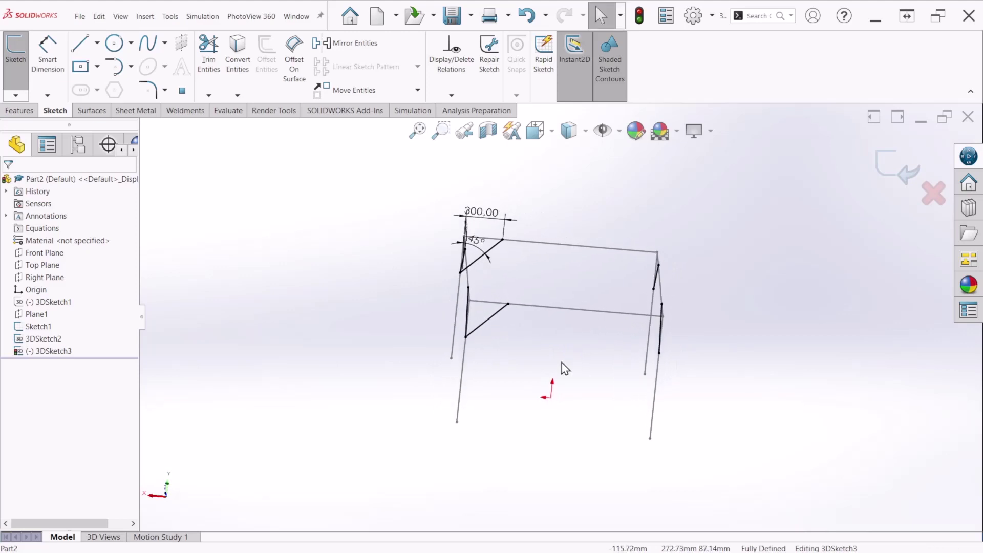
pyautogui.click(491, 317)
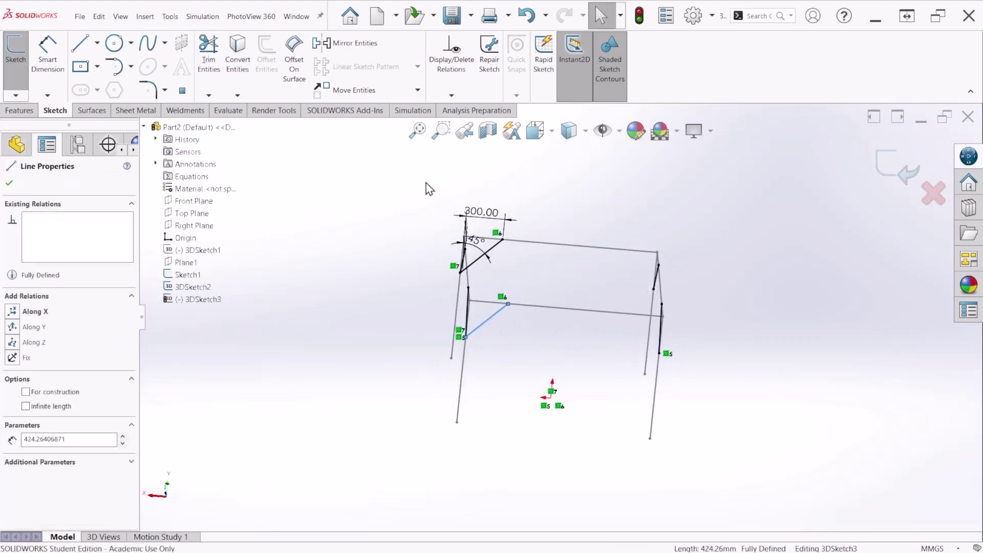
pyautogui.click(344, 51)
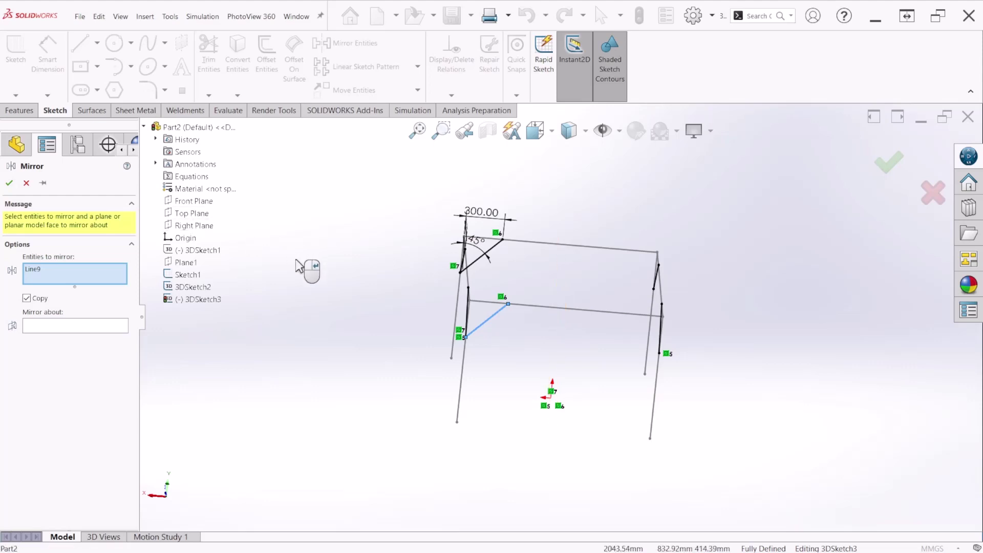
pyautogui.click(109, 277)
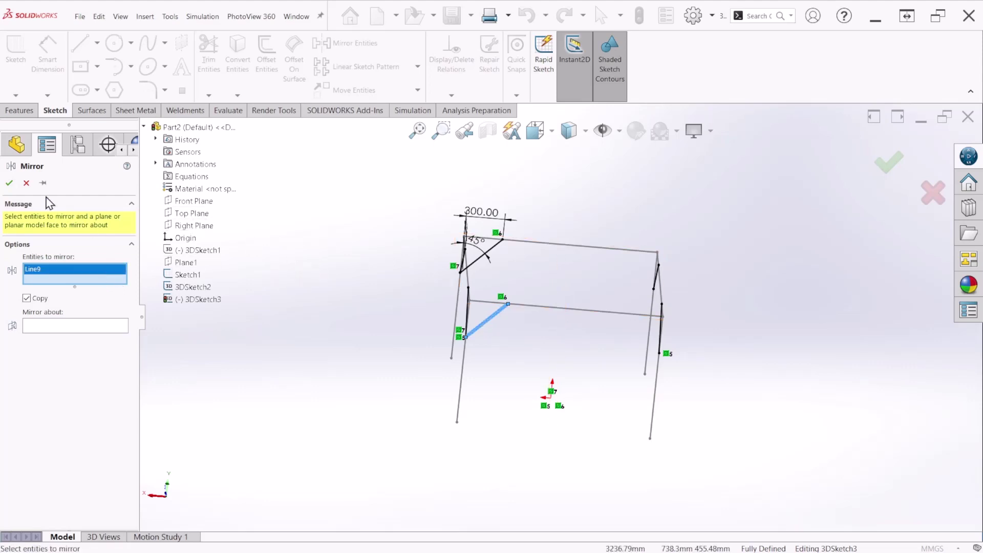
pyautogui.click(26, 183)
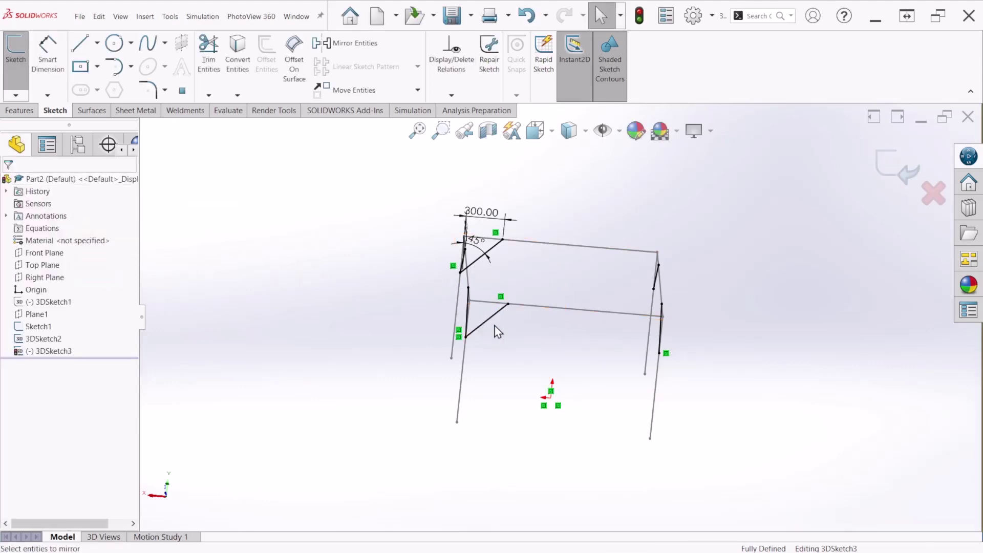
# Mirror the copy of the second brace about the Right Plane to the leg across the frame.
pyautogui.moveTo(493, 329); pyautogui.dragTo(484, 329, button='middle')
pyautogui.click(478, 314)
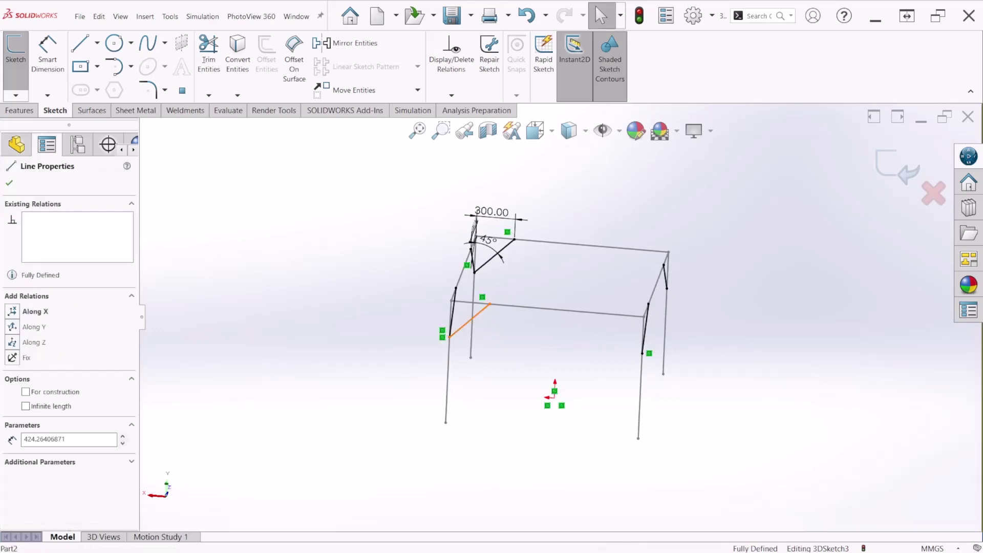
pyautogui.click(339, 45)
pyautogui.click(88, 329)
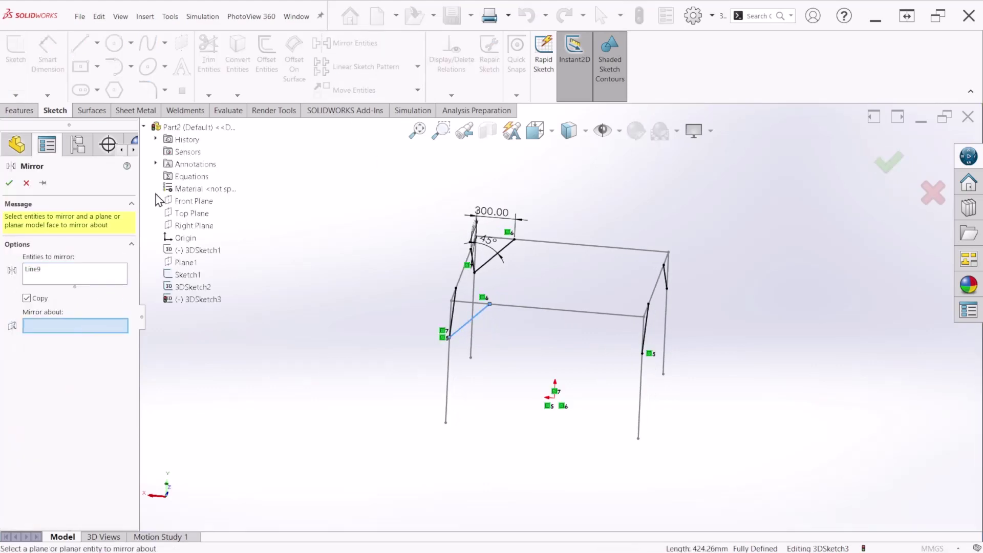
pyautogui.click(183, 226)
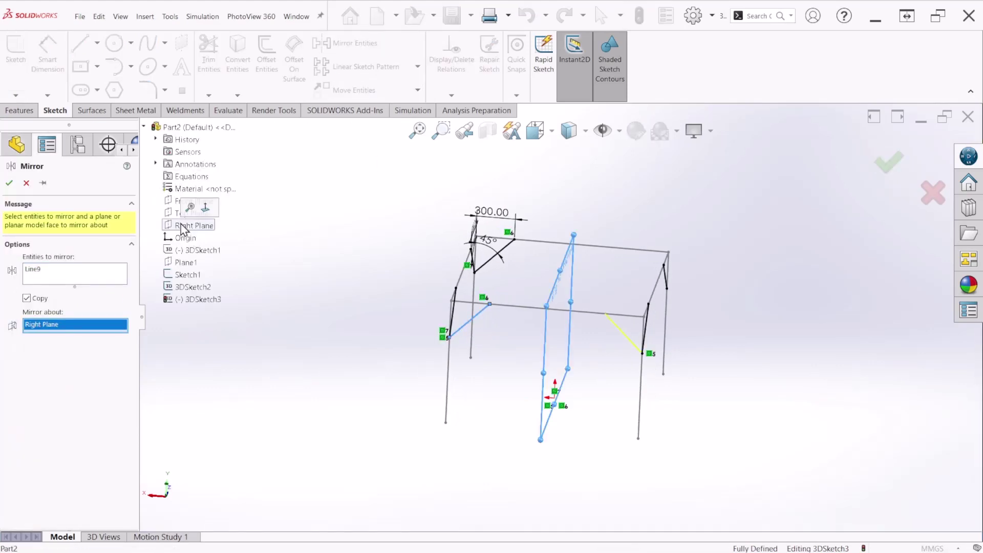
pyautogui.click(894, 174)
# Mirror a copy of the dimensioned corner's second brace about the Right Plane to the last leg with only one brace.
pyautogui.moveTo(736, 345)
pyautogui.mouseDown(button='middle')
pyautogui.moveTo(717, 274)
pyautogui.moveTo(582, 307)
pyautogui.moveTo(594, 285)
pyautogui.moveTo(534, 306)
pyautogui.moveTo(513, 338)
pyautogui.moveTo(557, 345)
pyautogui.mouseUp(button='middle')
pyautogui.click(584, 337)
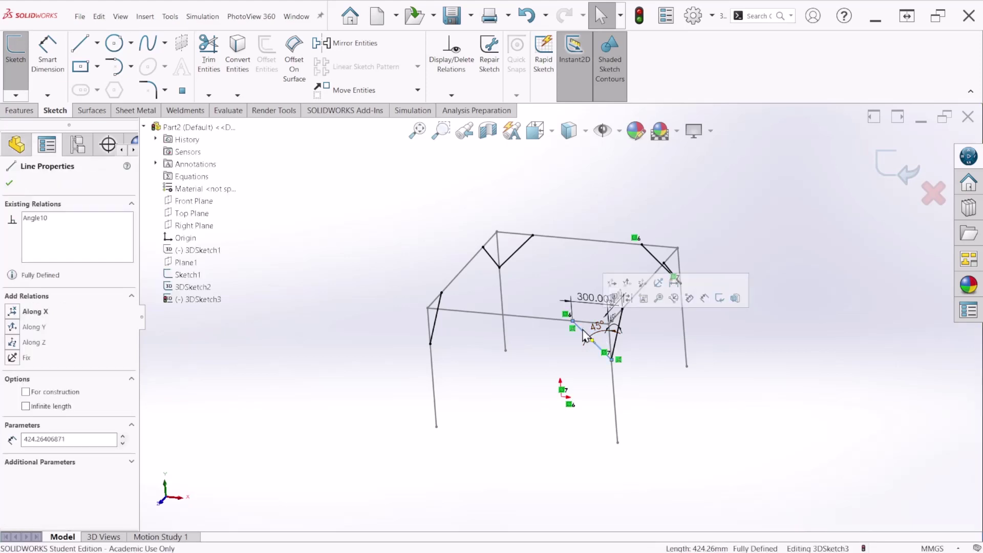
pyautogui.click(330, 46)
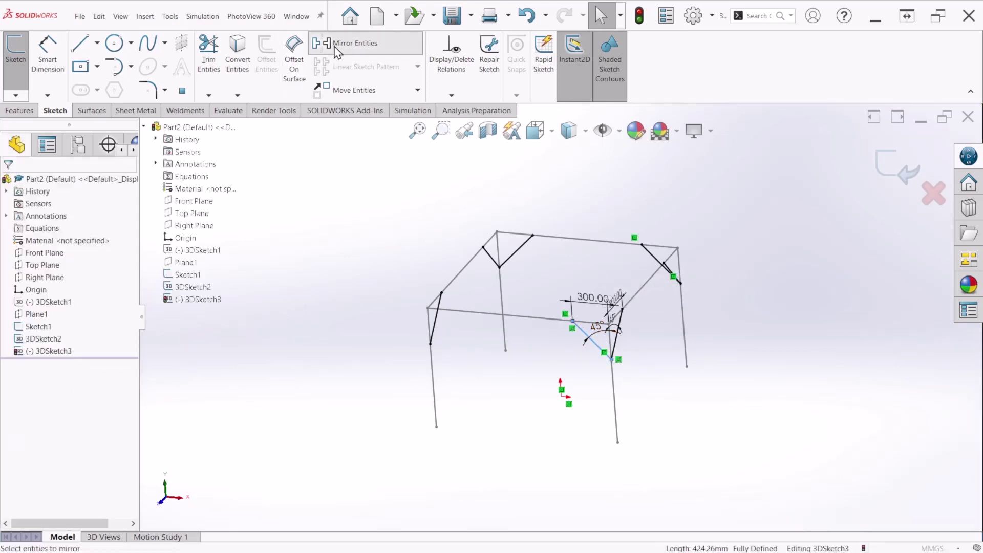
pyautogui.click(48, 329)
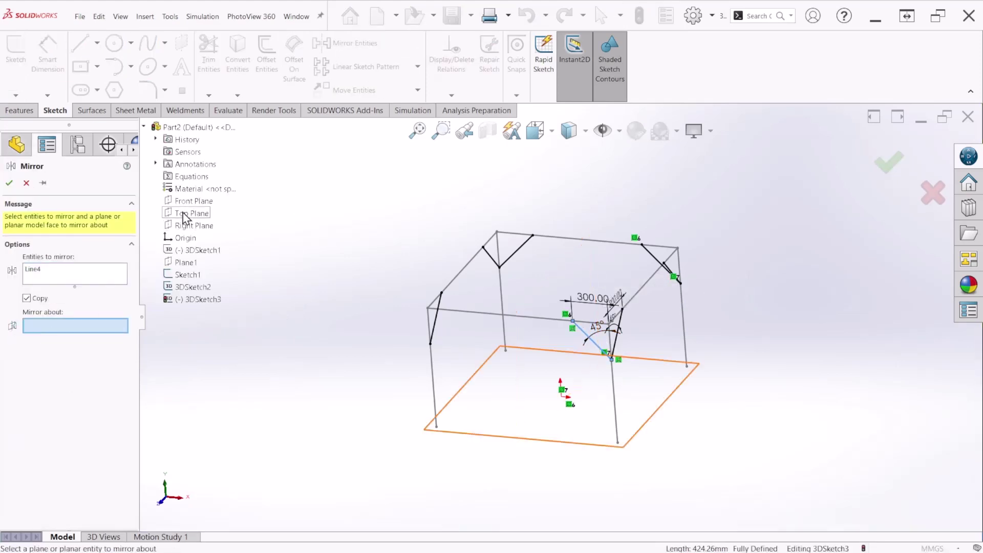
pyautogui.click(190, 225)
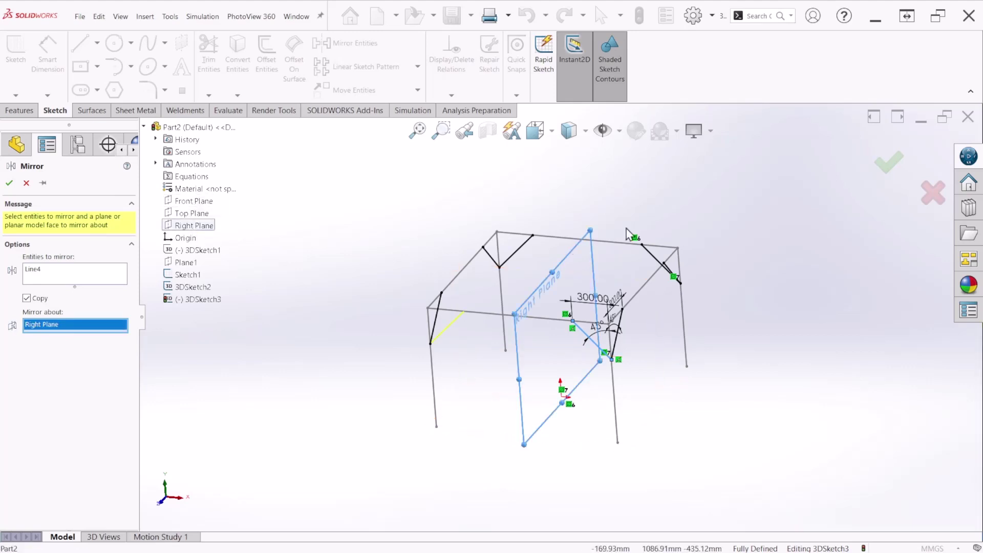
pyautogui.click(894, 167)
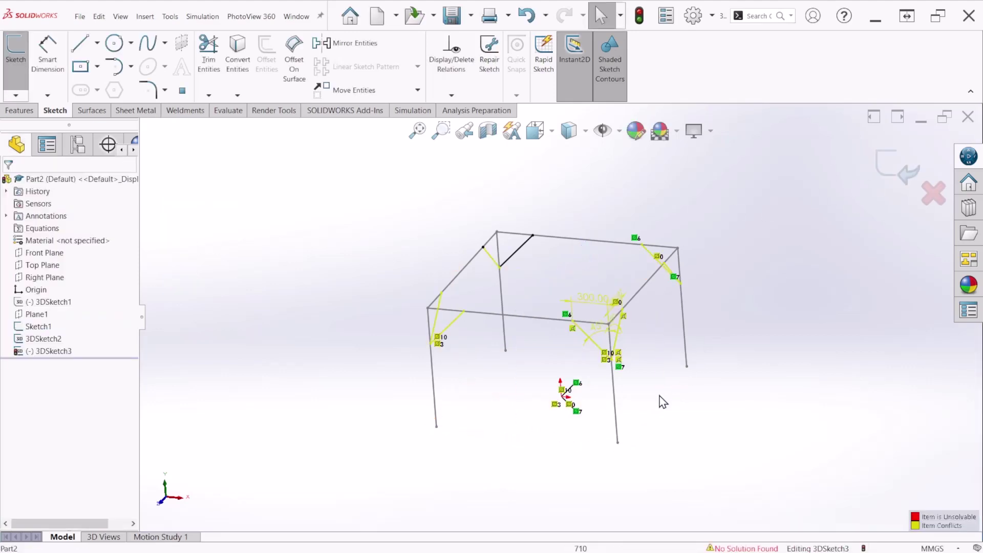
# Delete the conflicting Right Plane symmetry relation at the shared lower end of the newly mirrored corner's braces.
pyautogui.scroll(-4, 444, 332)
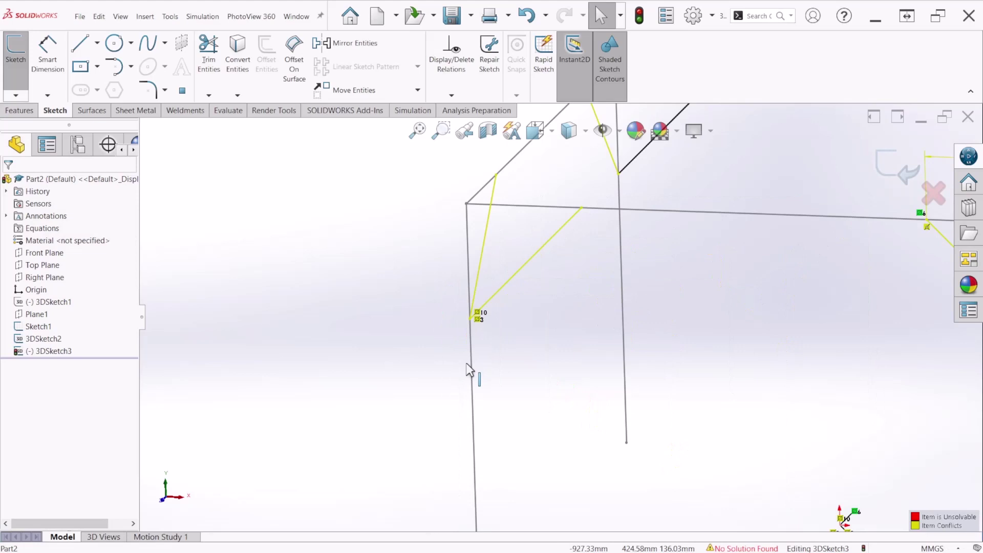
pyautogui.click(478, 320)
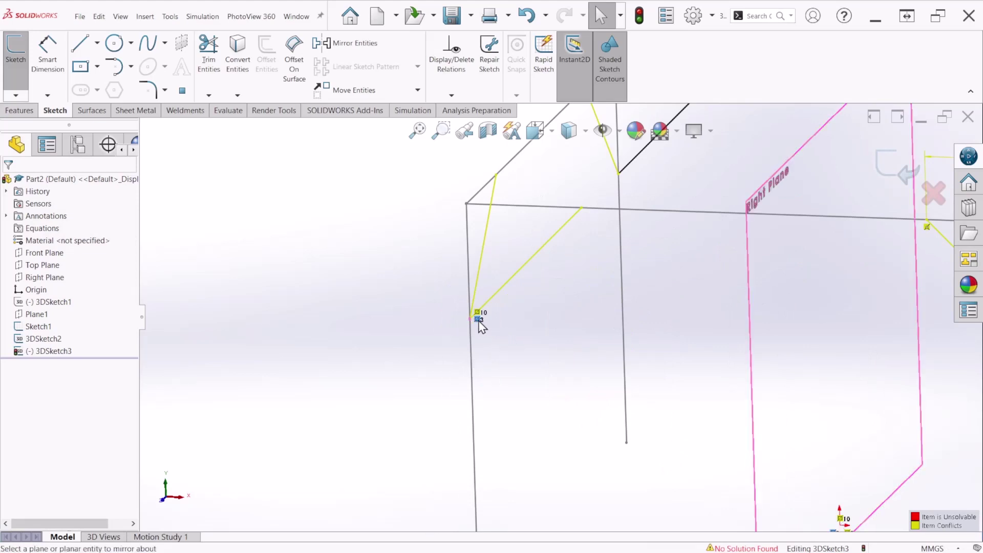
pyautogui.press('Return')
pyautogui.scroll(4, 487, 359)
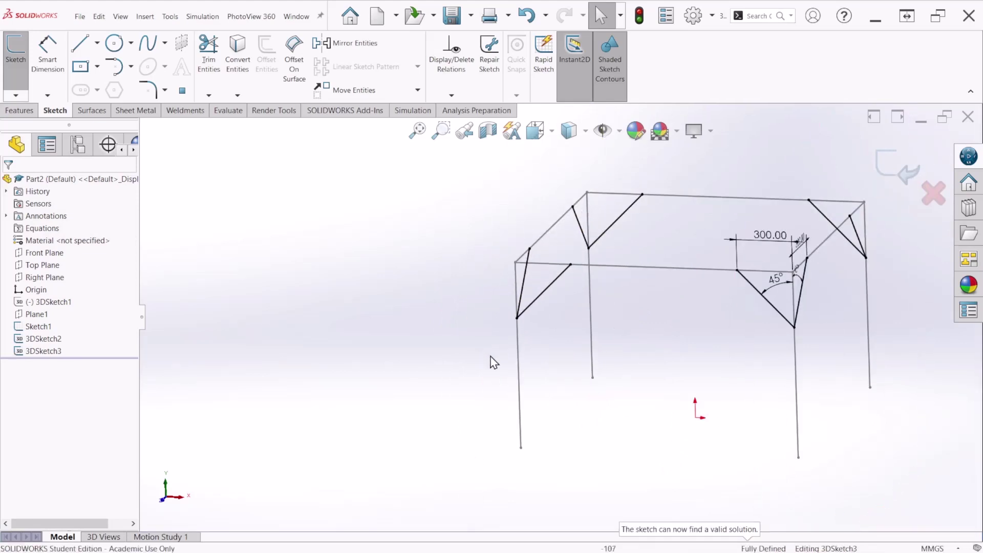
pyautogui.moveTo(628, 383); pyautogui.dragTo(675, 394, button='middle')
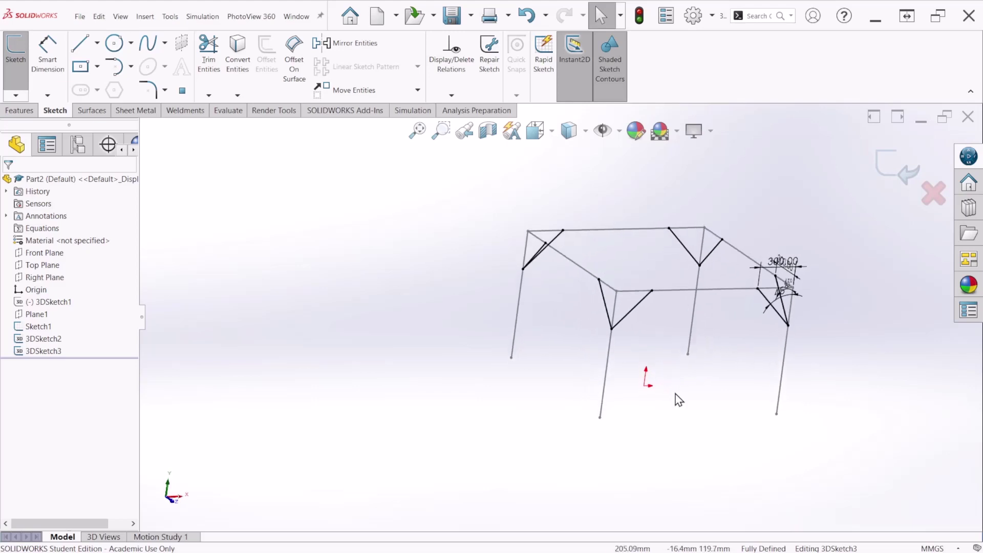
pyautogui.hotkey('ctrl', '7')
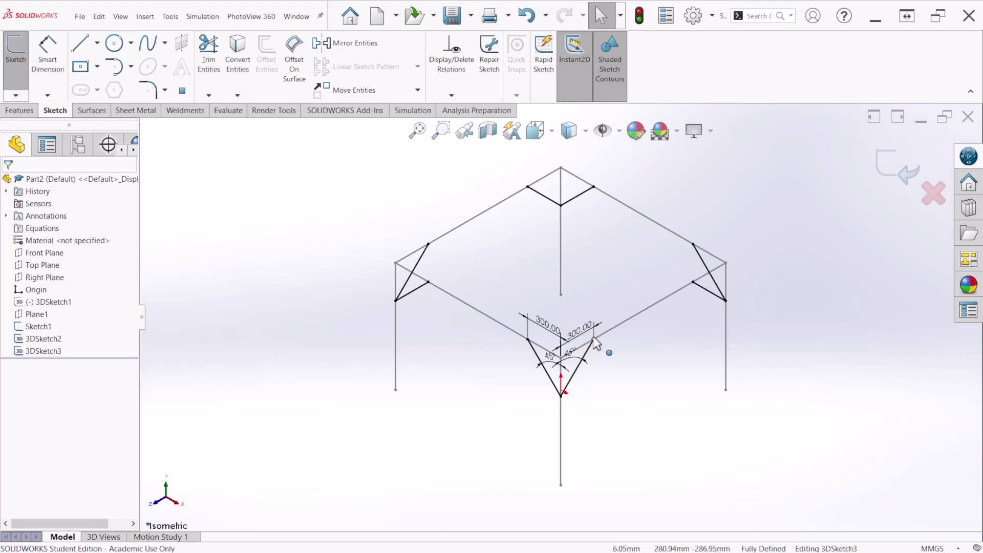
# Draw a crossbar line about 1500 mm long between two opposite top edges, just inside the braces at one end.
pyautogui.scroll(-1, 595, 320)
pyautogui.scroll(3, 603, 389)
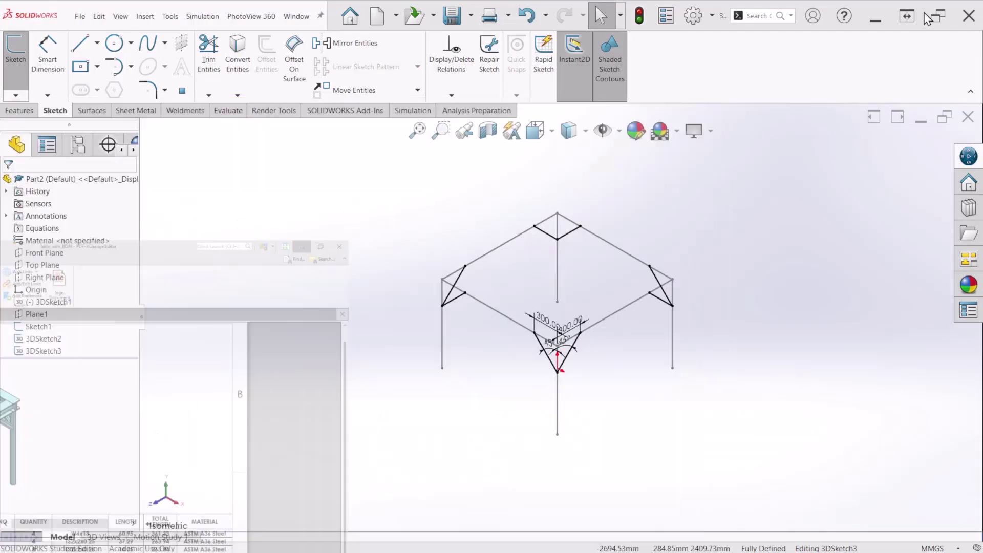
pyautogui.click(84, 50)
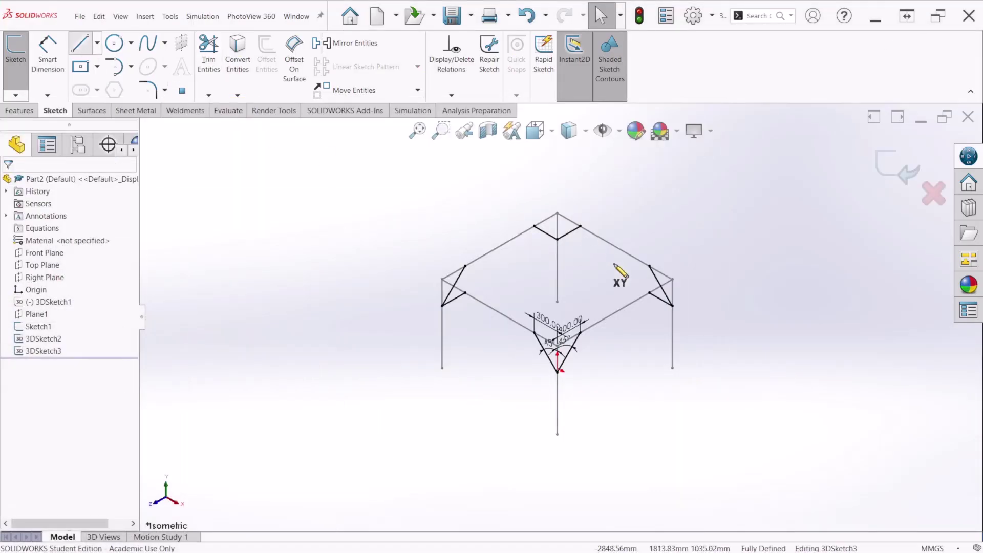
pyautogui.moveTo(643, 333); pyautogui.dragTo(621, 345, button='middle')
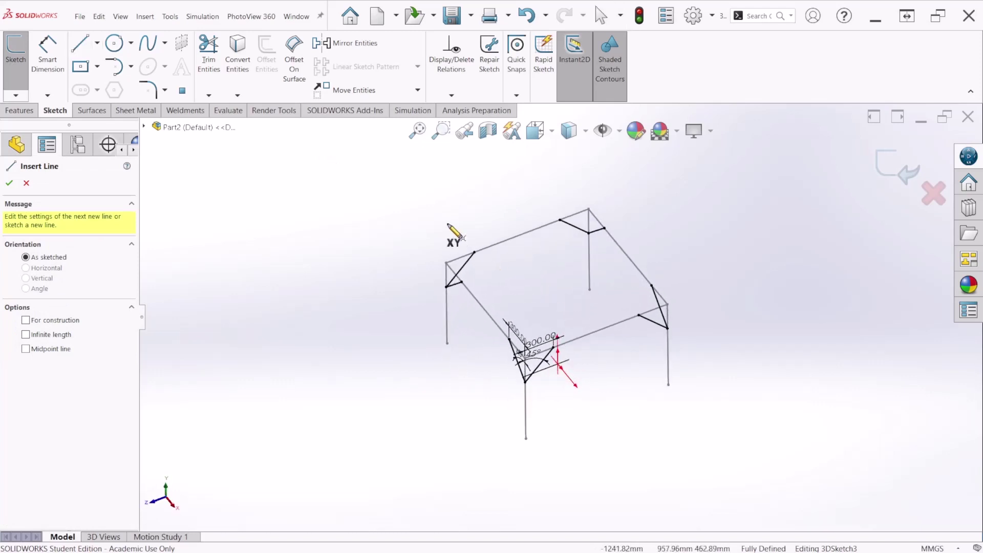
pyautogui.click(482, 249)
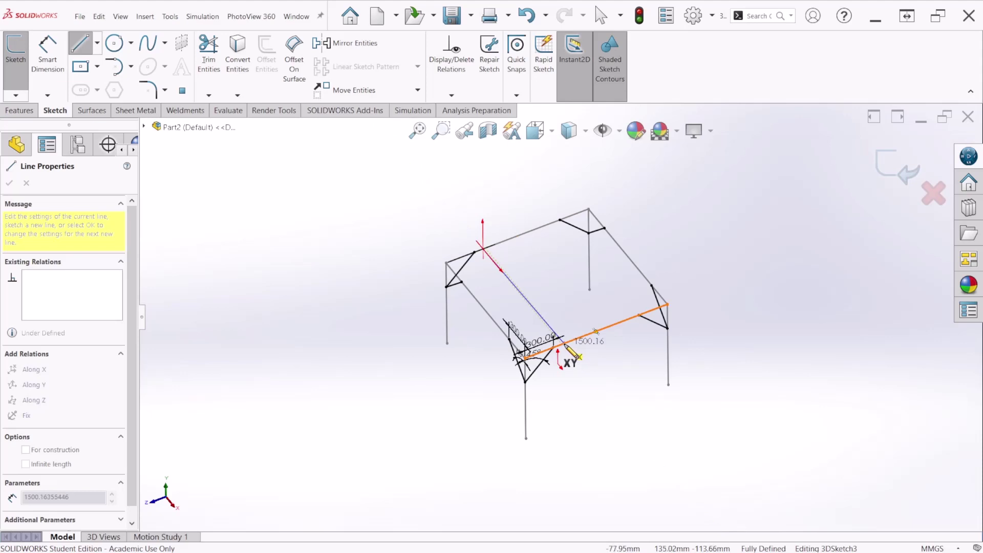
pyautogui.click(562, 344)
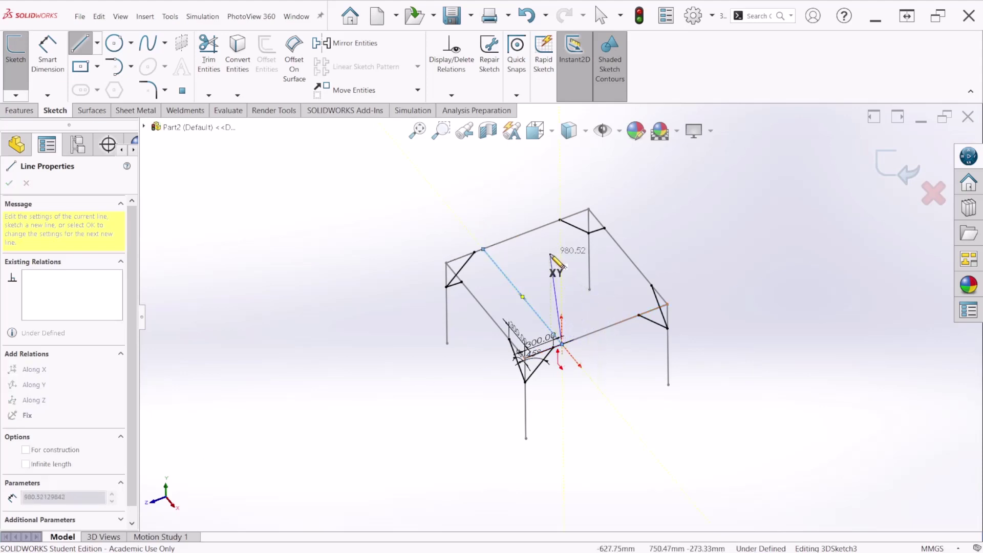
# Draw a second crossbar line about 1500 mm long between the same two top edges, toward the opposite end from the first crossbar.
pyautogui.press('Escape')
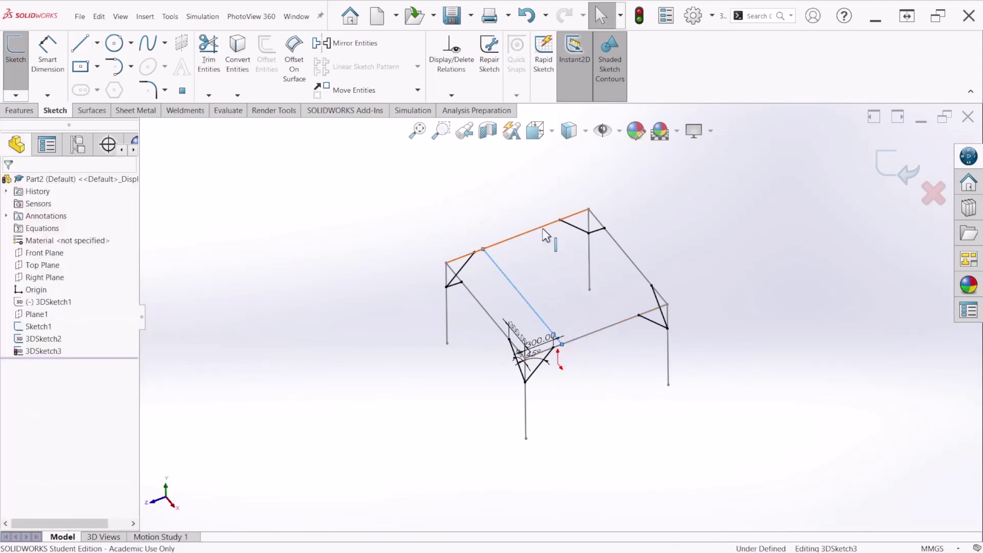
pyautogui.press('l')
pyautogui.click(542, 225)
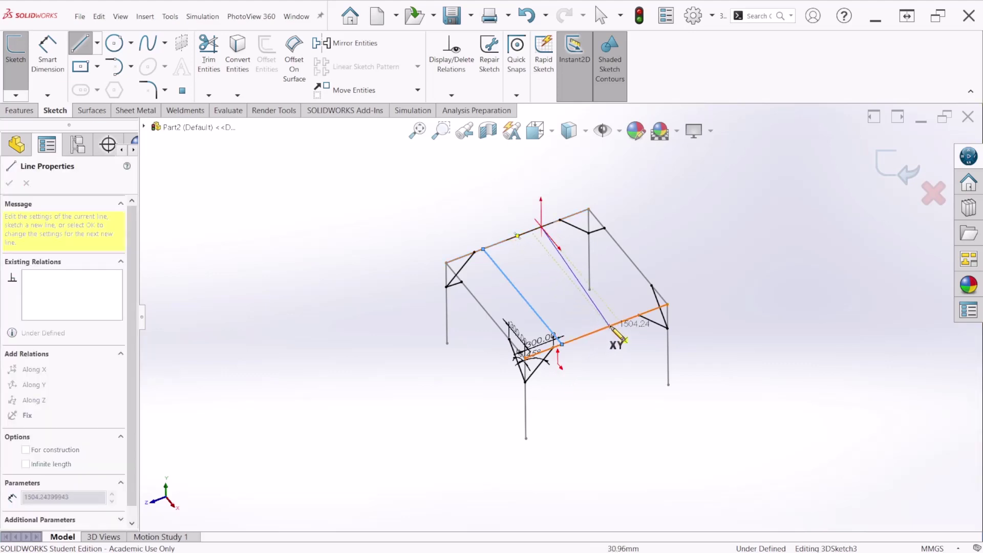
pyautogui.click(620, 321)
pyautogui.press('Escape')
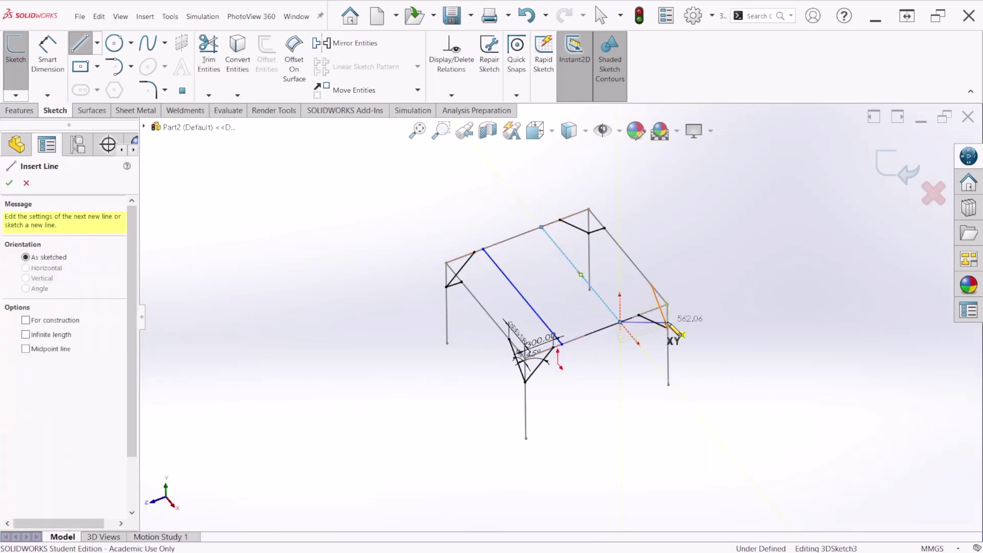
pyautogui.press('Escape')
# Dimension the first crossbar 500 mm from the nearest parallel top edge.
pyautogui.click(47, 51)
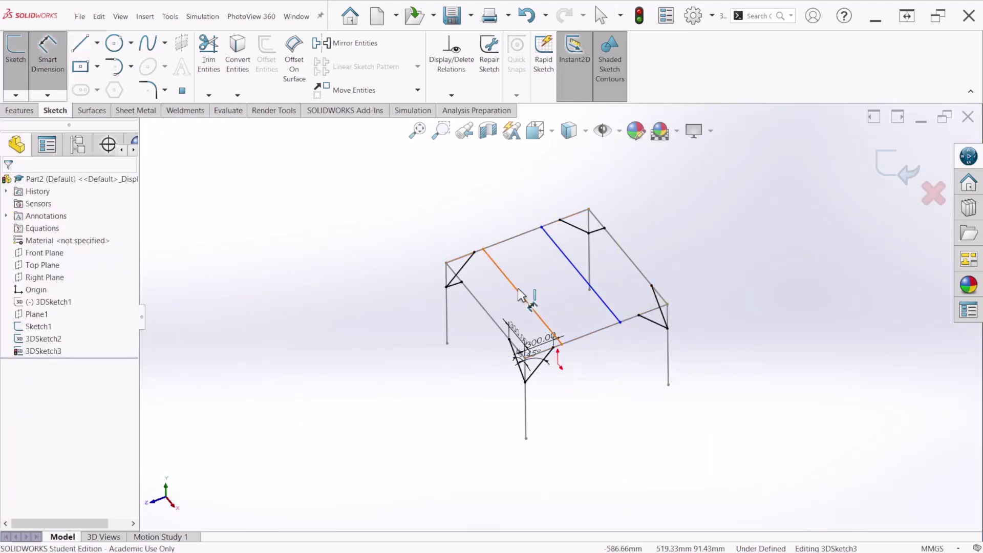
pyautogui.click(483, 308)
pyautogui.click(517, 290)
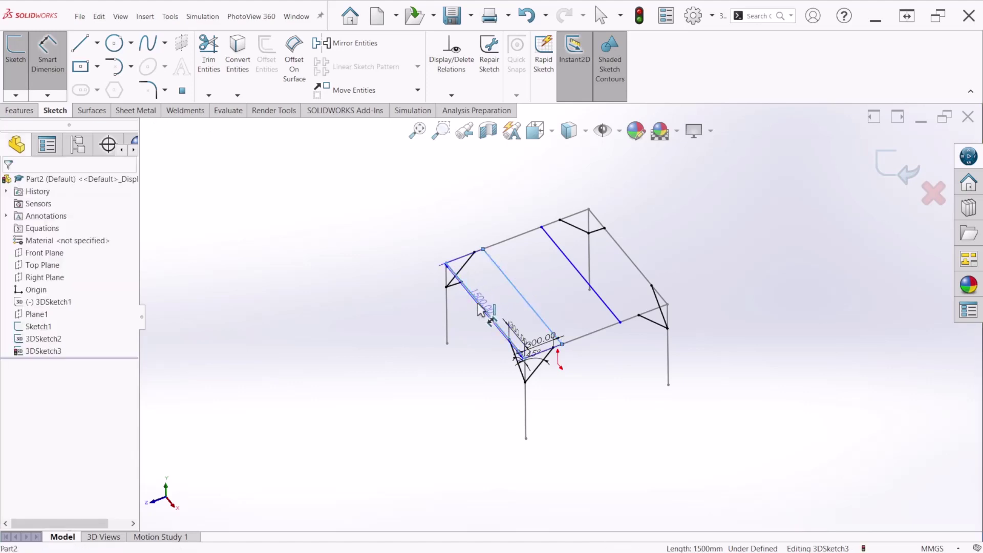
pyautogui.click(448, 240)
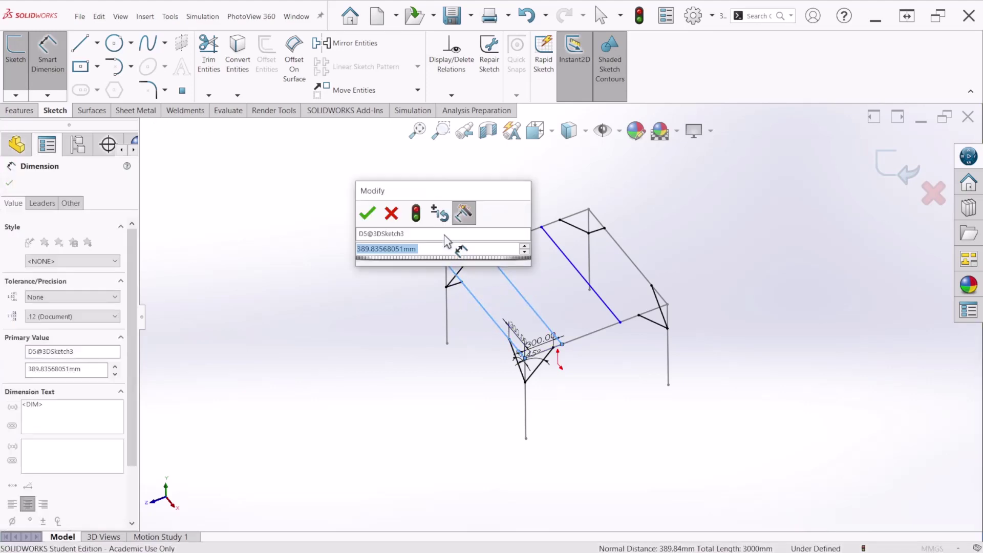
pyautogui.write('500')
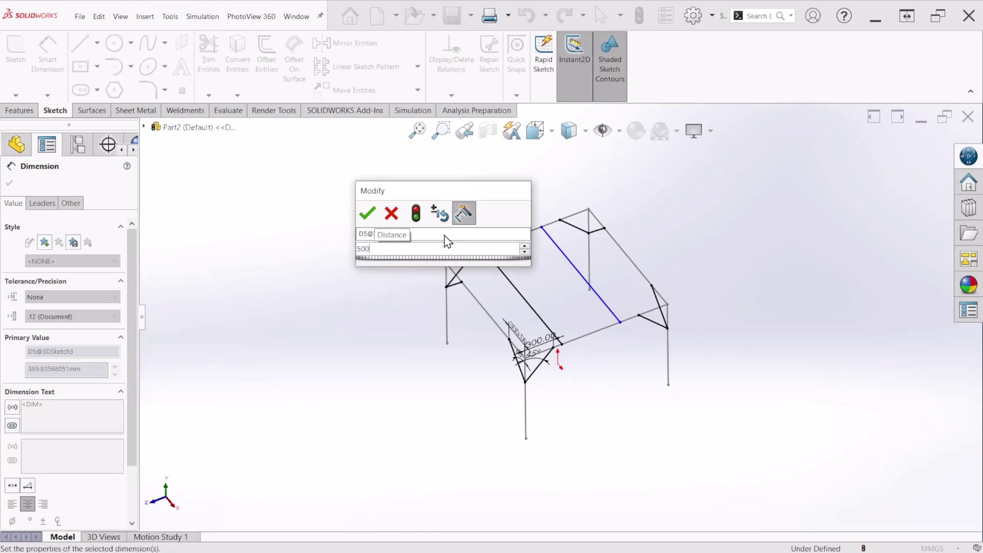
pyautogui.press('Return')
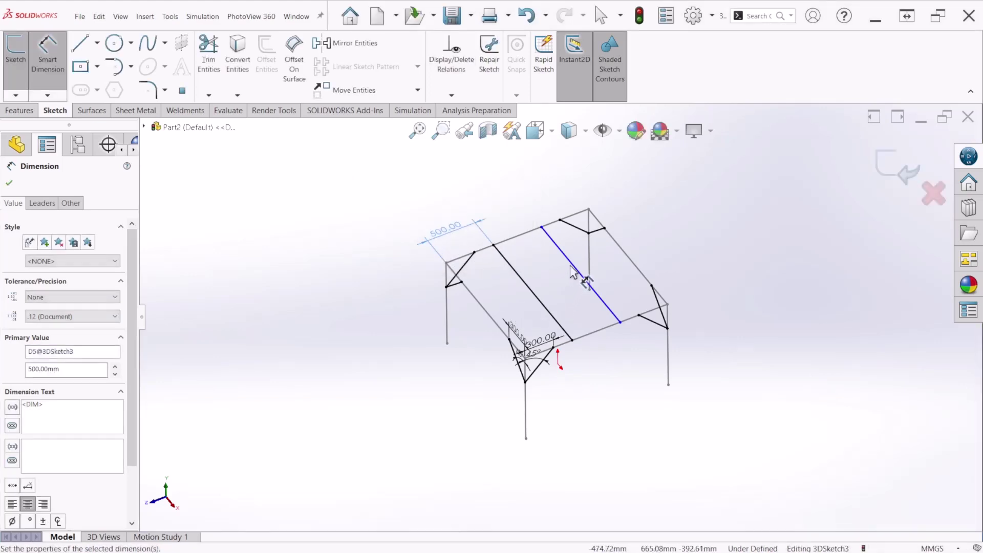
# Dimension the second crossbar 500 mm from the top edge at its end of the frame and exit the 3D sketch.
pyautogui.click(585, 279)
pyautogui.click(622, 250)
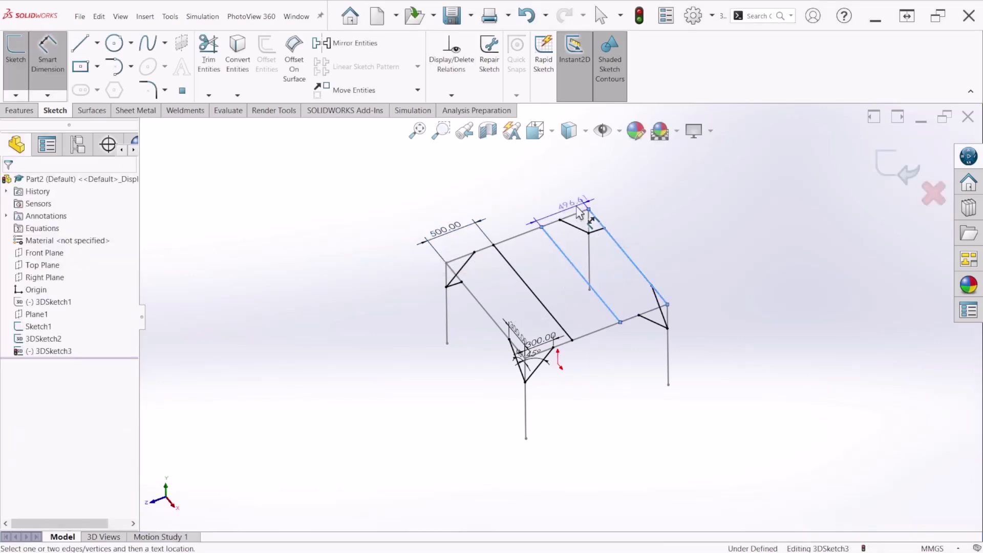
pyautogui.click(564, 200)
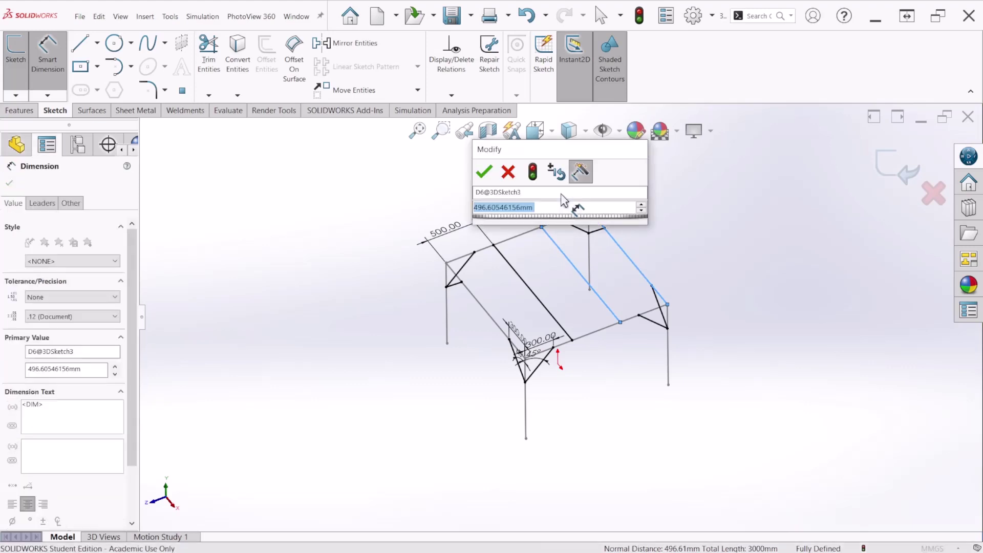
pyautogui.write('500')
pyautogui.press('Return')
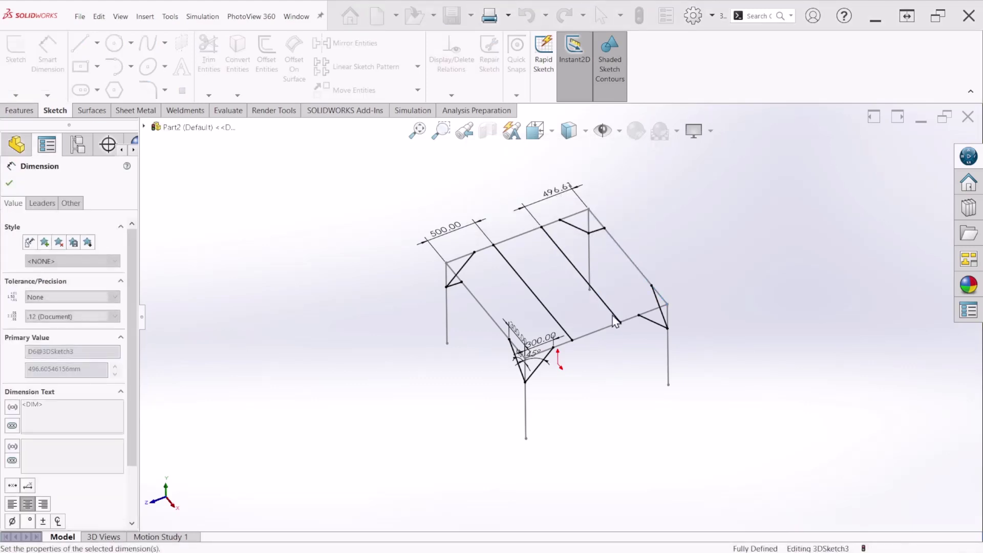
pyautogui.moveTo(620, 379)
pyautogui.mouseDown(button='middle')
pyautogui.moveTo(622, 336)
pyautogui.moveTo(552, 301)
pyautogui.moveTo(569, 277)
pyautogui.mouseUp(button='middle')
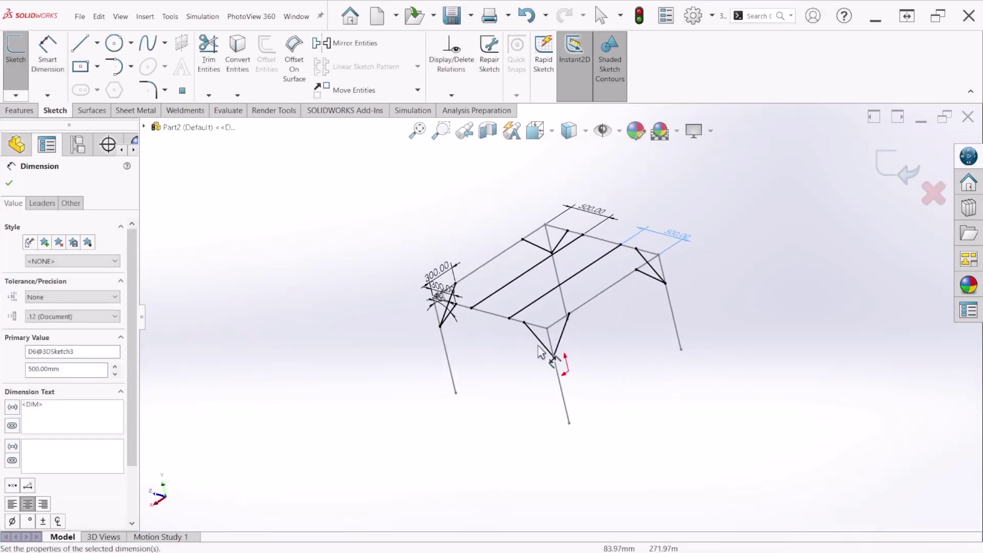
pyautogui.click(886, 188)
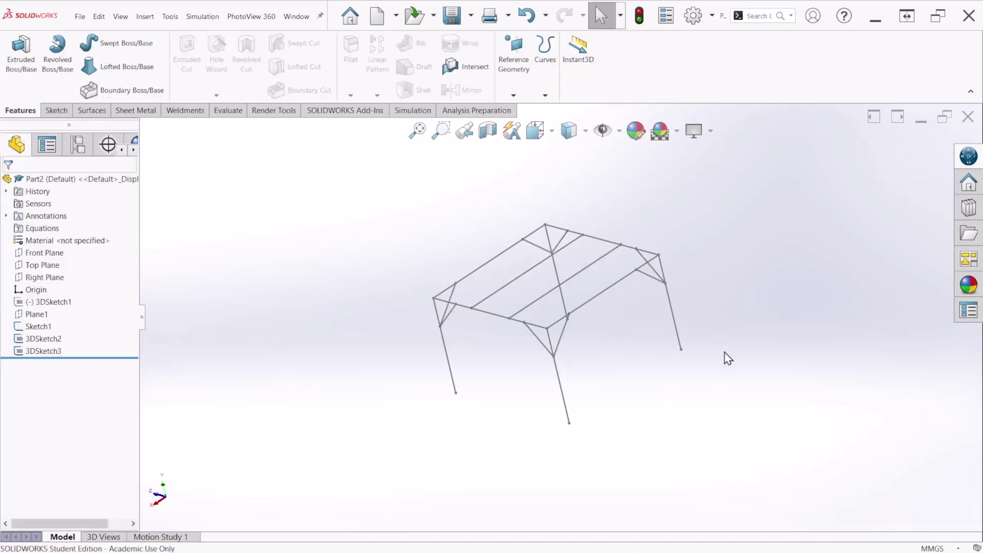
pyautogui.moveTo(695, 379)
pyautogui.mouseDown(button='middle')
pyautogui.moveTo(720, 324)
pyautogui.moveTo(735, 353)
pyautogui.mouseUp(button='middle')
pyautogui.hotkey('ctrl', '7')
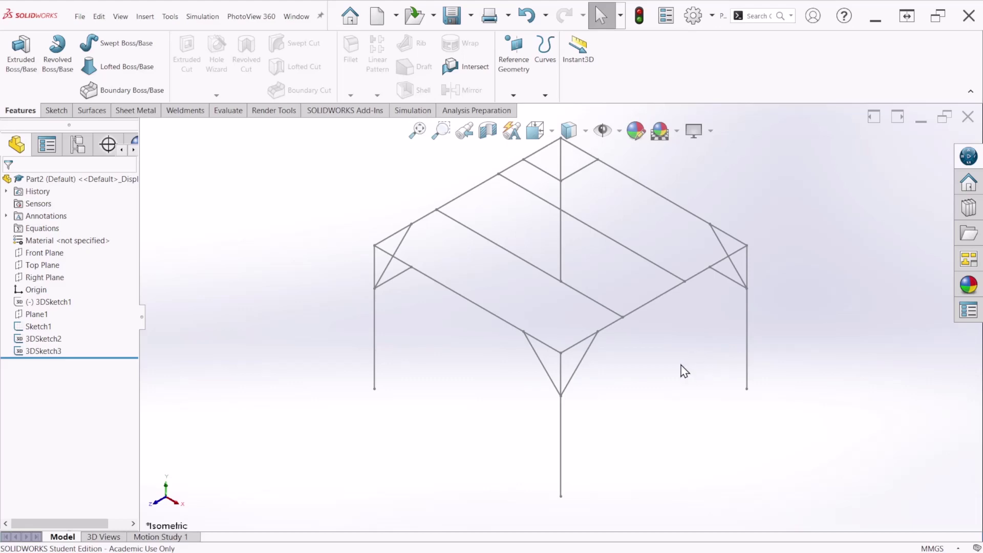
pyautogui.press('f')
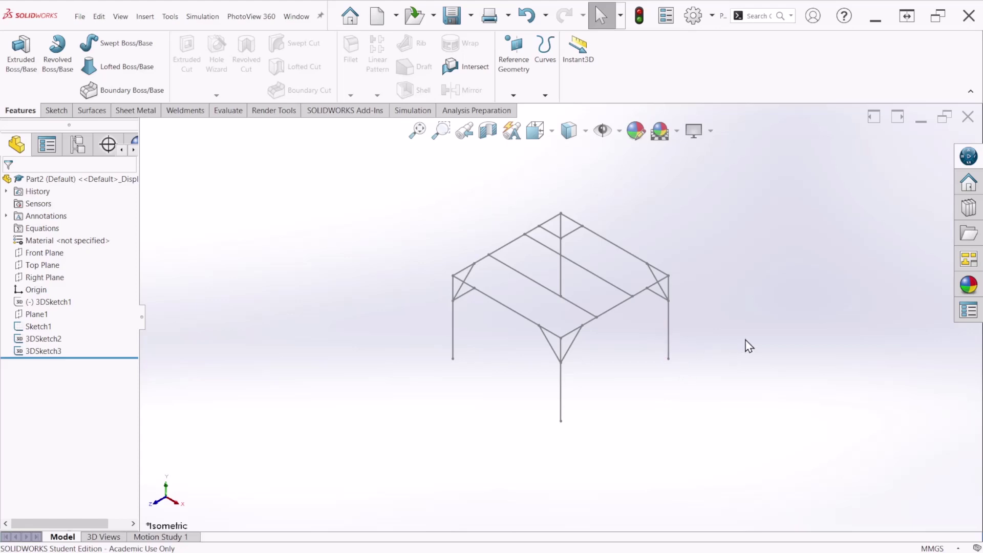
pyautogui.scroll(-2, 789, 333)
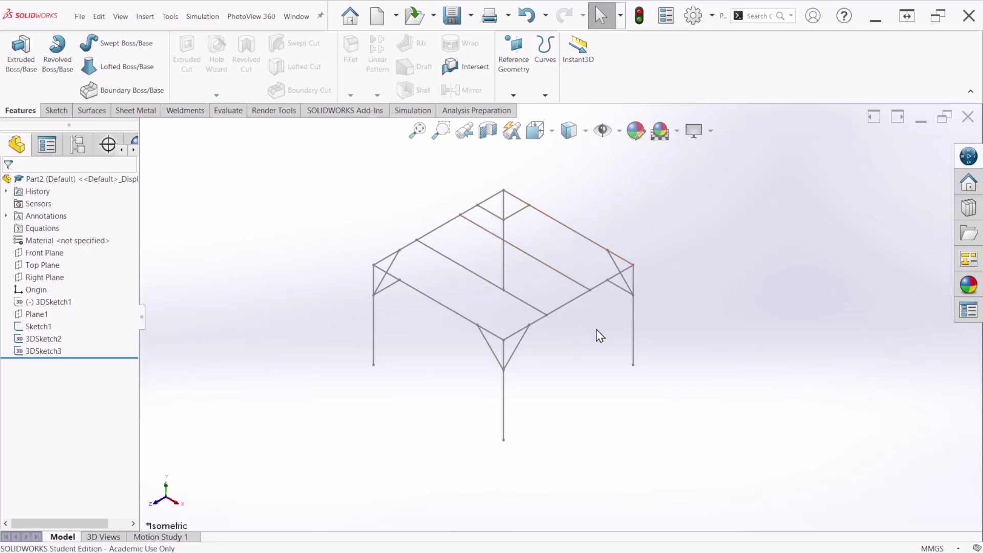
pyautogui.moveTo(601, 335)
pyautogui.mouseDown(button='middle')
pyautogui.moveTo(593, 307)
pyautogui.moveTo(617, 266)
pyautogui.moveTo(582, 288)
pyautogui.moveTo(617, 301)
pyautogui.moveTo(614, 270)
pyautogui.moveTo(578, 293)
pyautogui.moveTo(478, 301)
pyautogui.moveTo(575, 281)
pyautogui.moveTo(604, 312)
pyautogui.moveTo(603, 331)
pyautogui.mouseUp(button='middle')
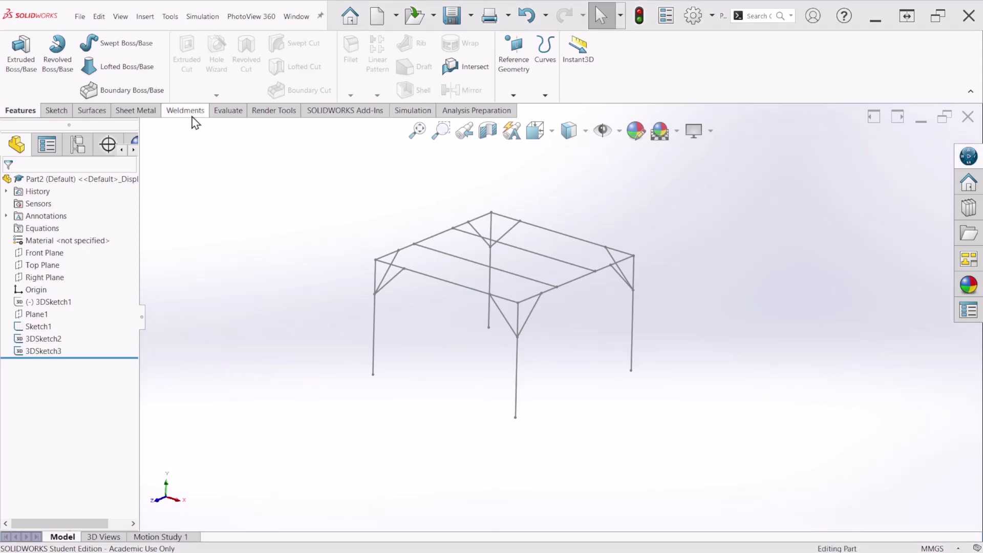
pyautogui.rightClick(650, 75)
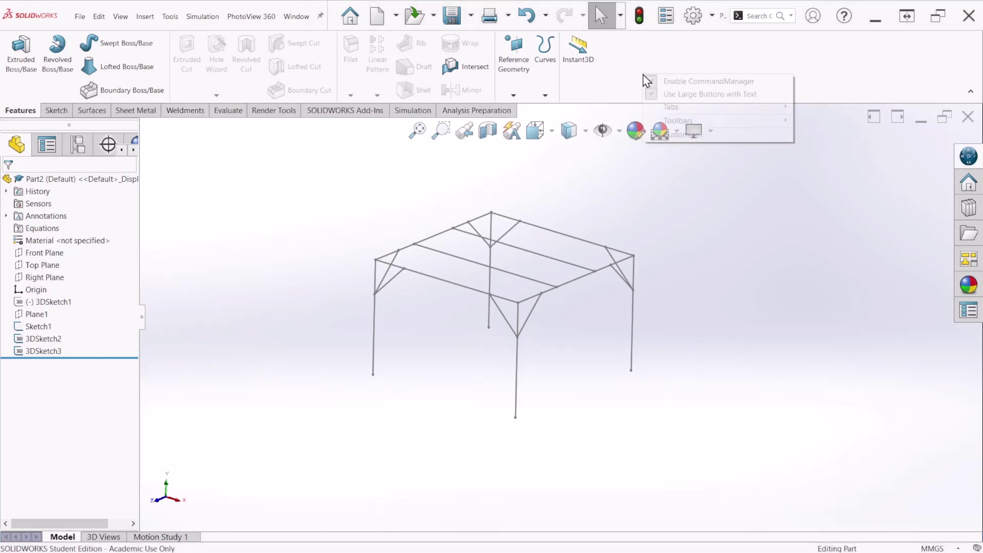
pyautogui.moveTo(720, 111)
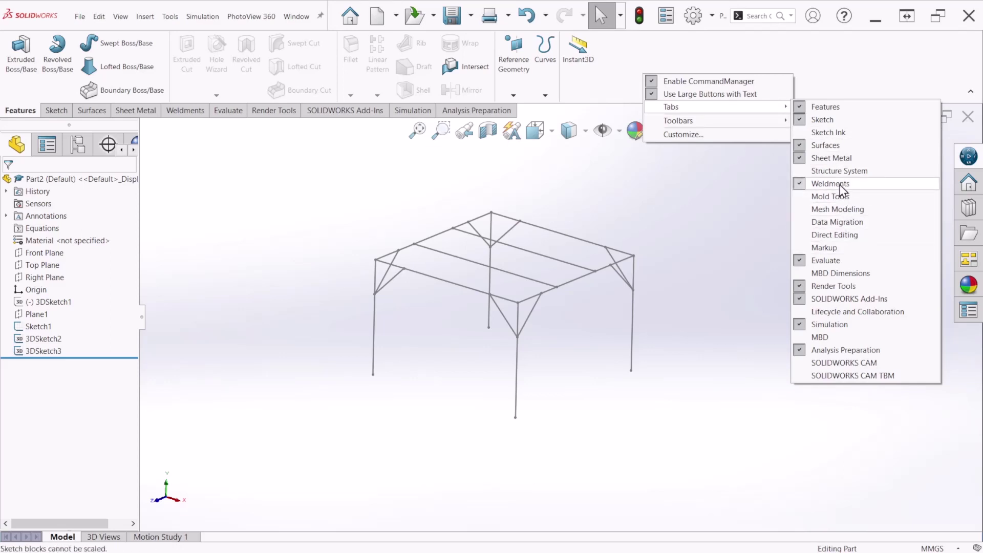
pyautogui.click(822, 72)
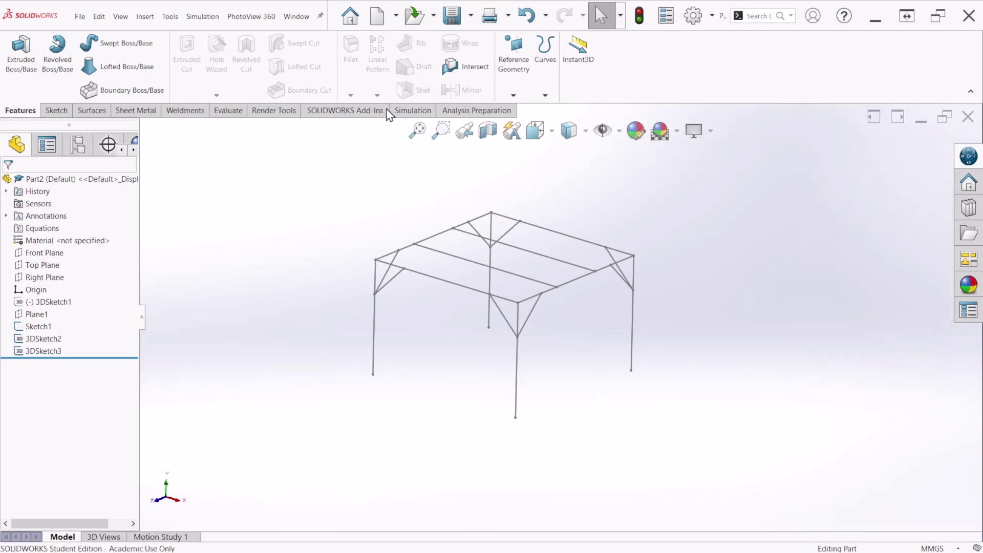
# Start the weldment Structural Member command.
pyautogui.click(199, 111)
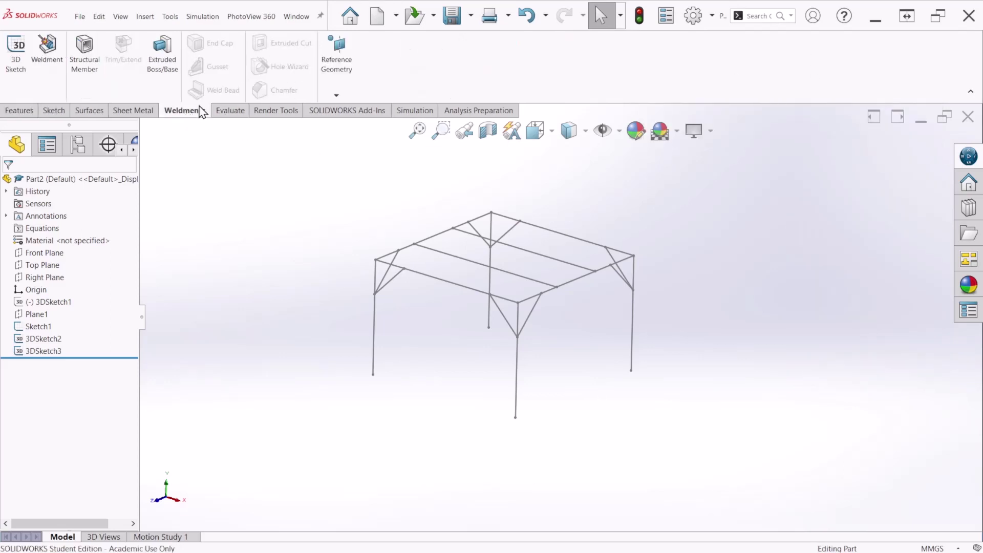
pyautogui.click(94, 77)
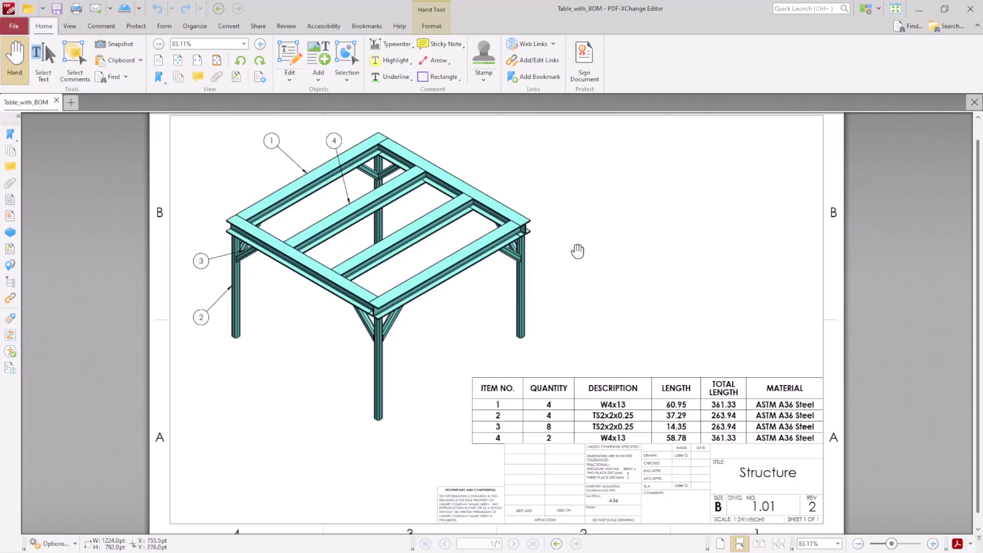
# Examine the member profiles in the bill of materials of the Table_with_BOM drawing and return to the part in SOLIDWORKS.
pyautogui.scroll(-1, 628, 308)
pyautogui.keyDown('ctrl'); pyautogui.scroll(2, 683, 414); pyautogui.keyUp('ctrl')
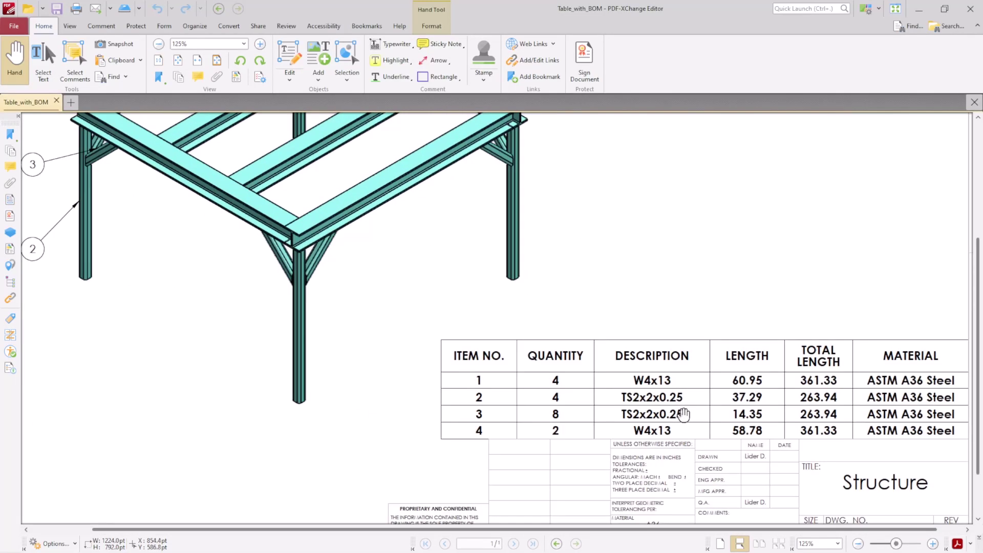
pyautogui.keyDown('ctrl'); pyautogui.scroll(1, 681, 413); pyautogui.keyUp('ctrl')
pyautogui.keyDown('ctrl'); pyautogui.scroll(-2, 650, 413); pyautogui.keyUp('ctrl')
pyautogui.keyDown('ctrl'); pyautogui.scroll(-2, 644, 414); pyautogui.keyUp('ctrl')
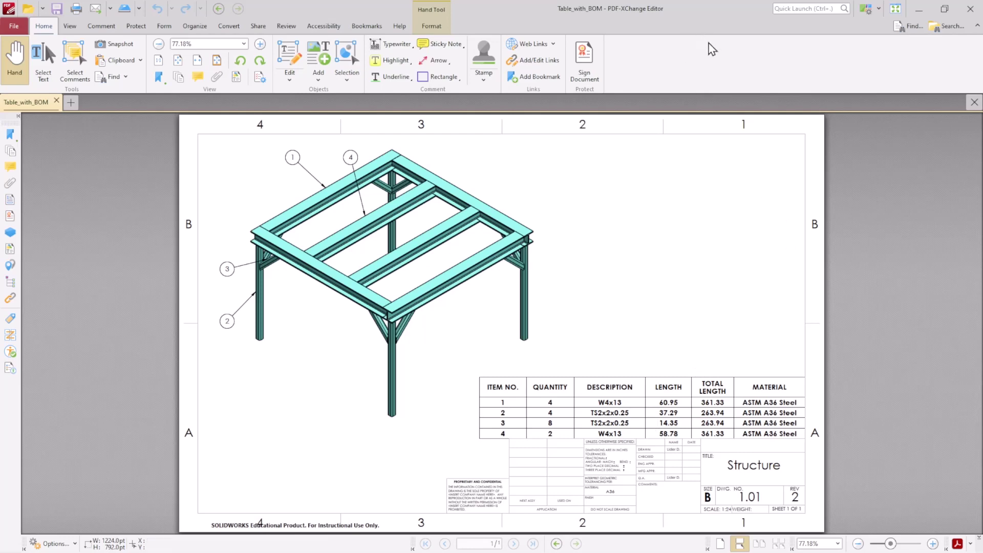
pyautogui.click(916, 15)
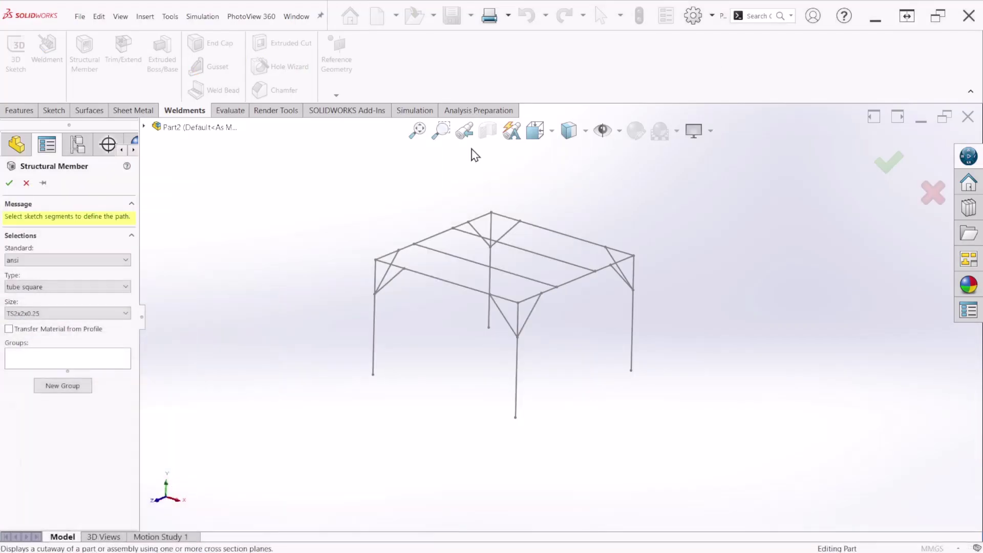
# Set the structural member profile to the ansi standard, type w section, size W4x13.
pyautogui.click(32, 260)
pyautogui.click(32, 259)
pyautogui.click(35, 286)
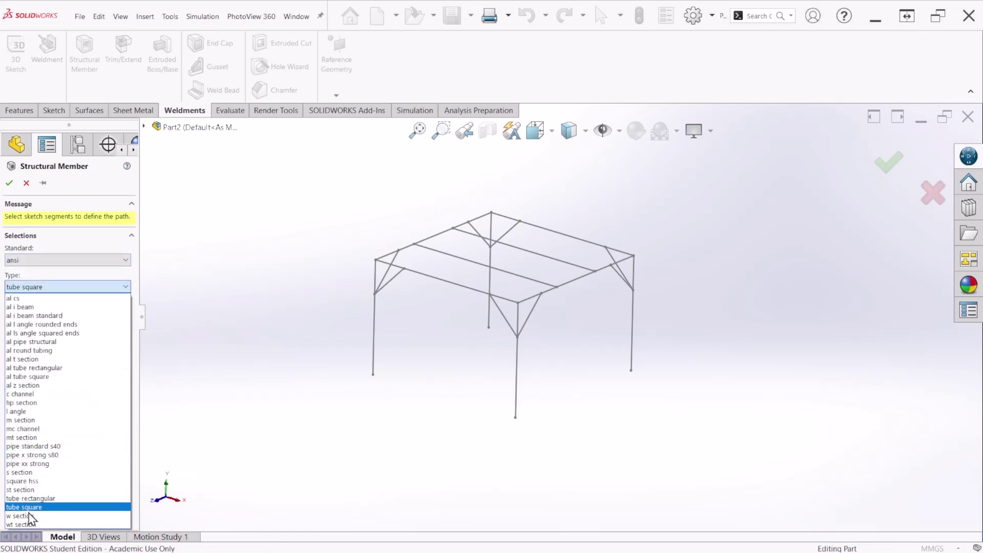
pyautogui.click(29, 516)
pyautogui.click(41, 314)
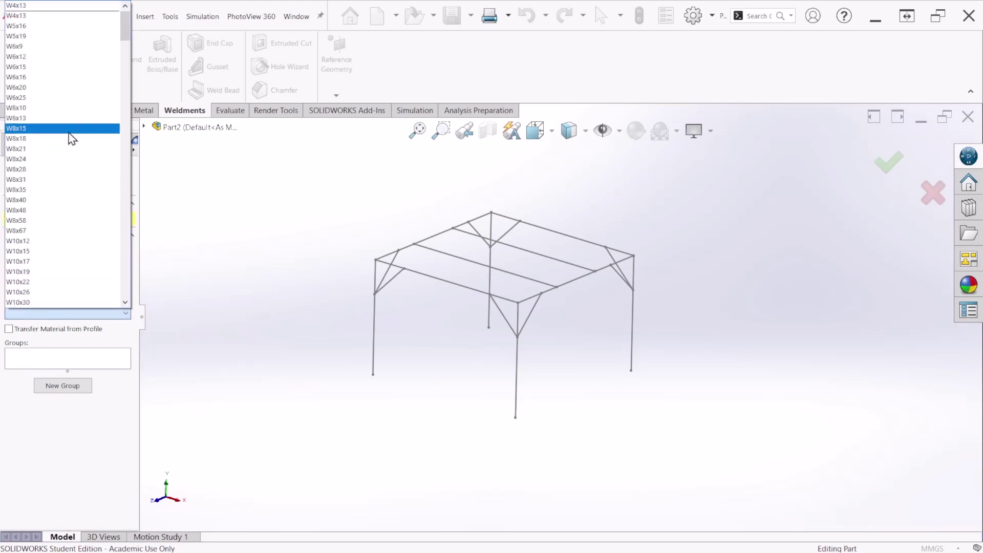
pyautogui.click(43, 16)
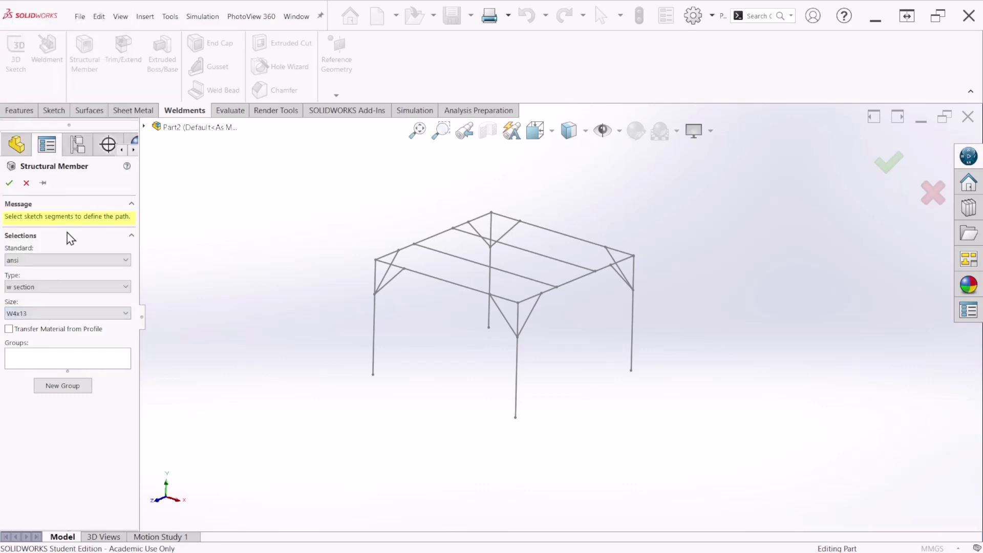
# Assign the four edges of the square top as path segments of the first structural member group.
pyautogui.click(55, 363)
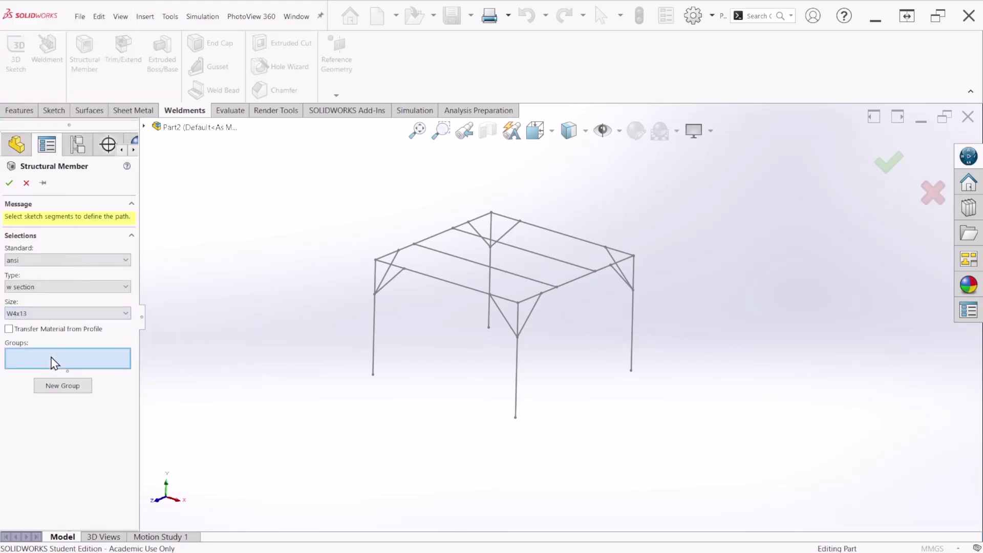
pyautogui.moveTo(302, 302); pyautogui.dragTo(326, 334, button='middle')
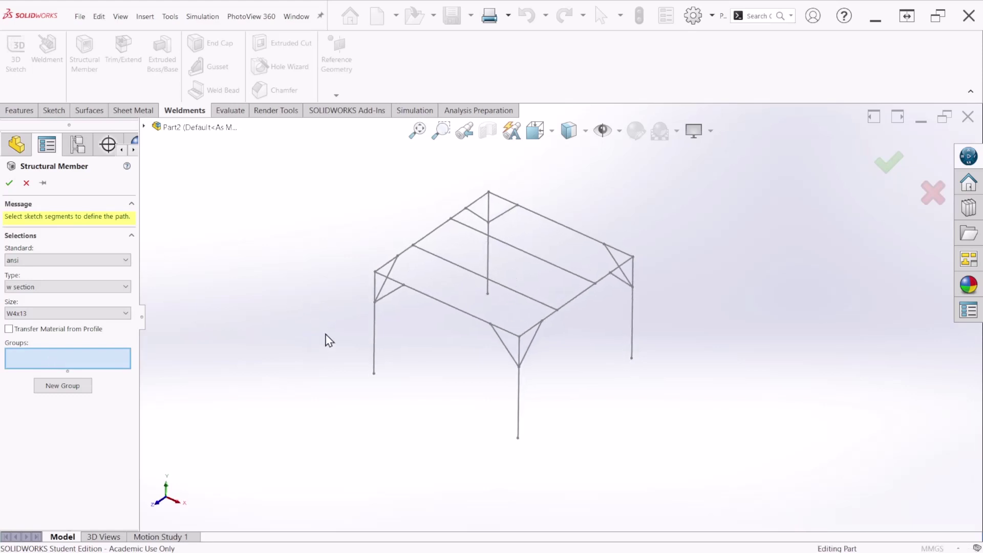
pyautogui.click(429, 233)
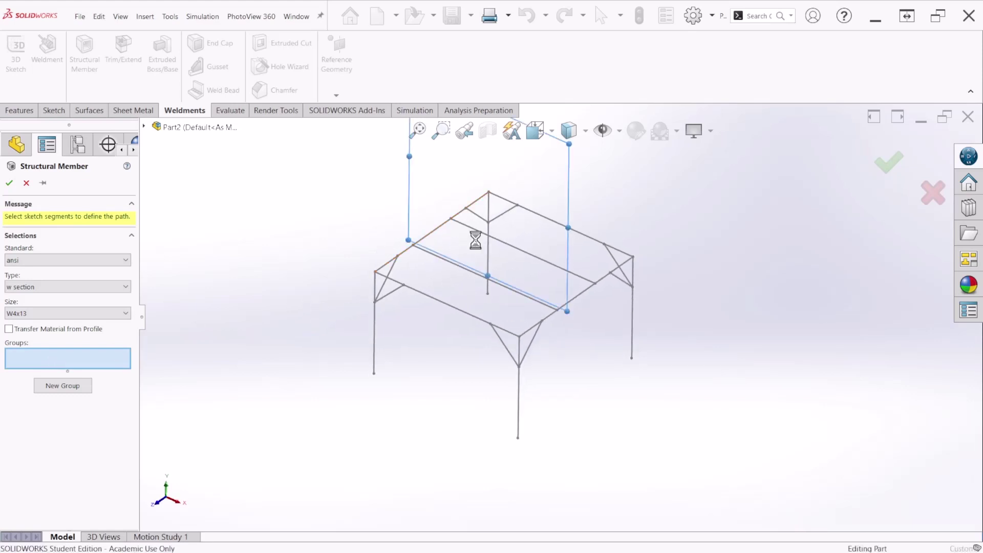
pyautogui.click(553, 222)
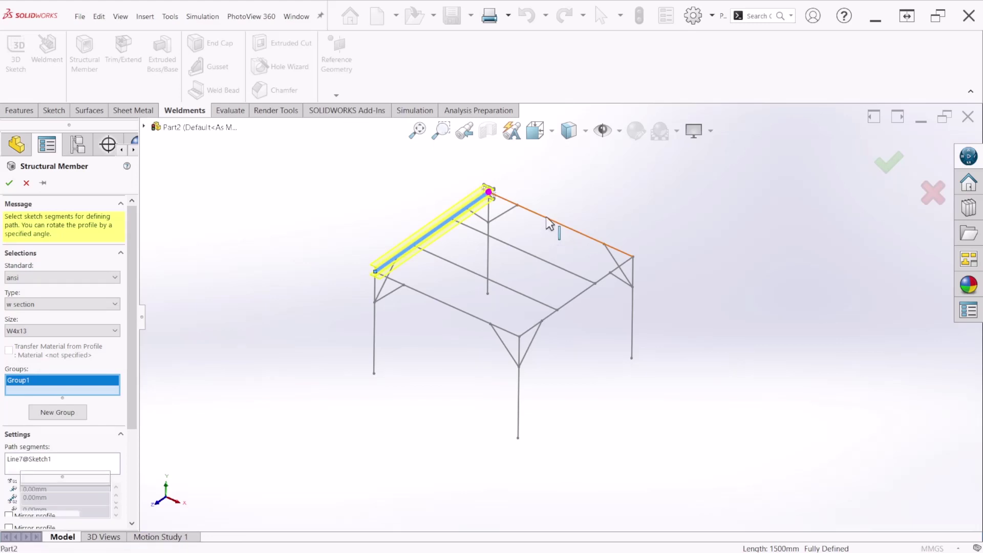
pyautogui.click(574, 301)
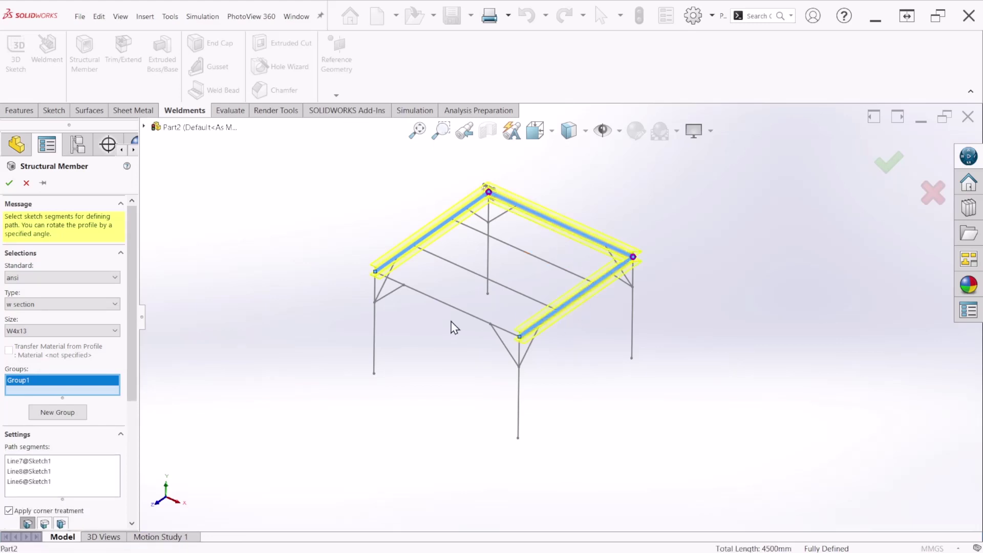
pyautogui.click(453, 310)
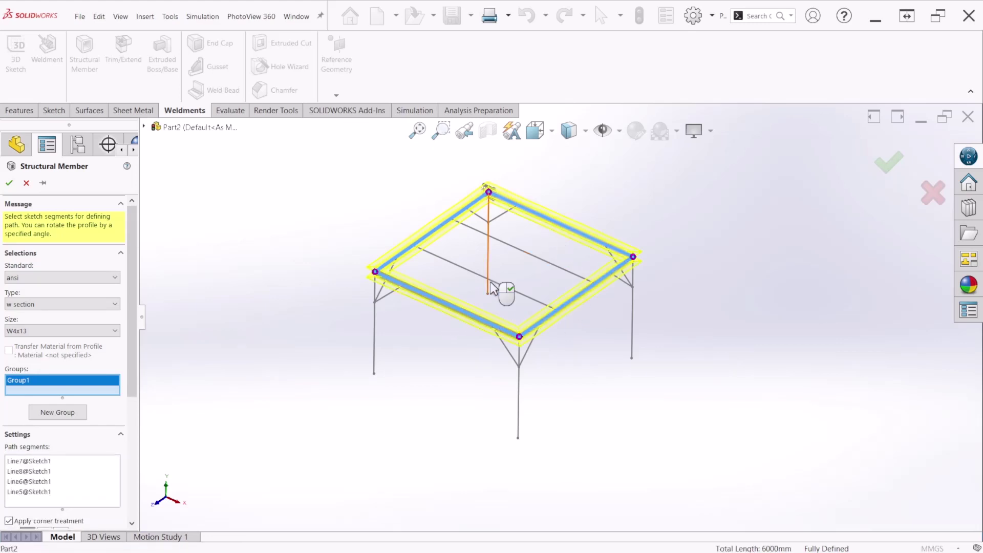
pyautogui.moveTo(608, 347)
pyautogui.mouseDown(button='middle')
pyautogui.moveTo(613, 297)
pyautogui.moveTo(601, 292)
pyautogui.moveTo(586, 340)
pyautogui.mouseUp(button='middle')
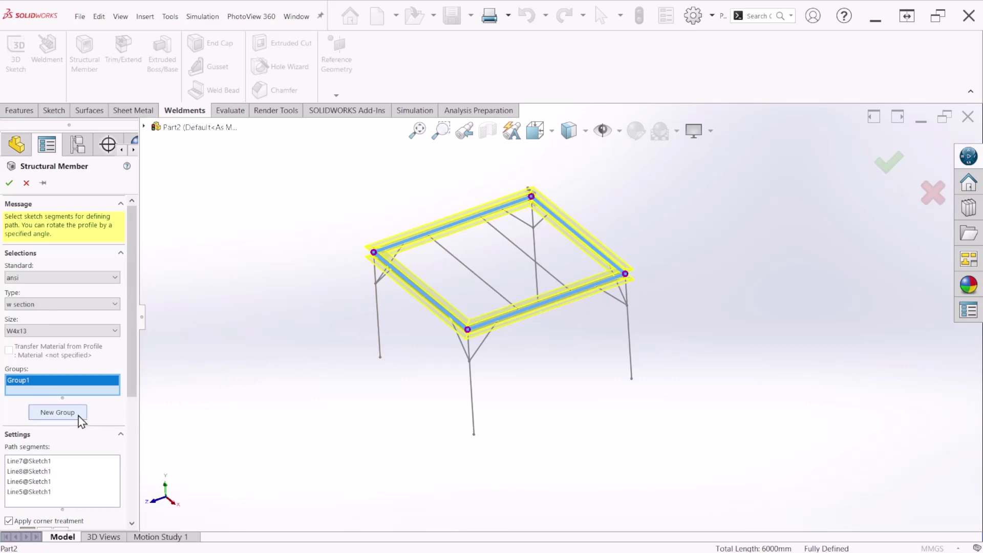
# Add a second group containing the two crossbar lines inside the square top and create the W4x13 structural member.
pyautogui.click(58, 413)
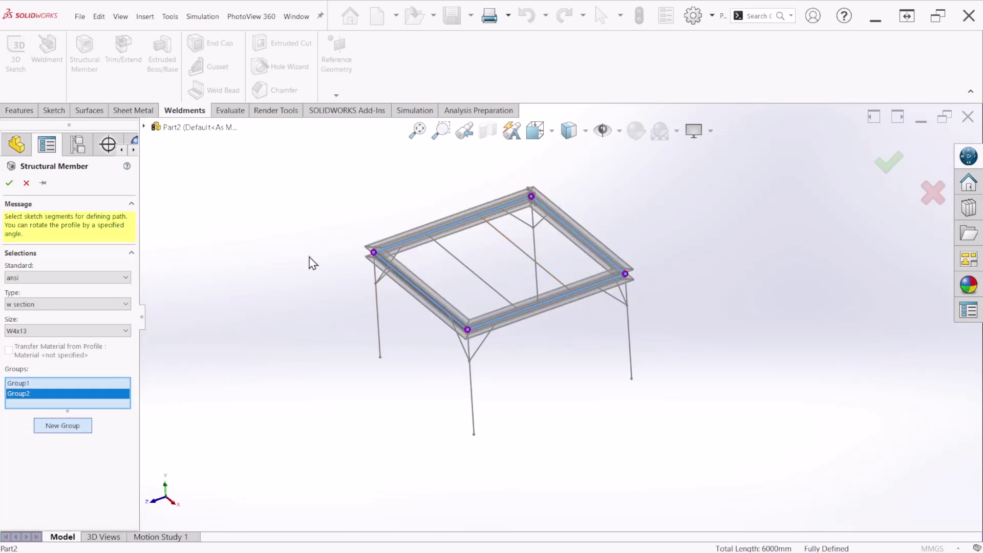
pyautogui.click(508, 243)
pyautogui.click(471, 271)
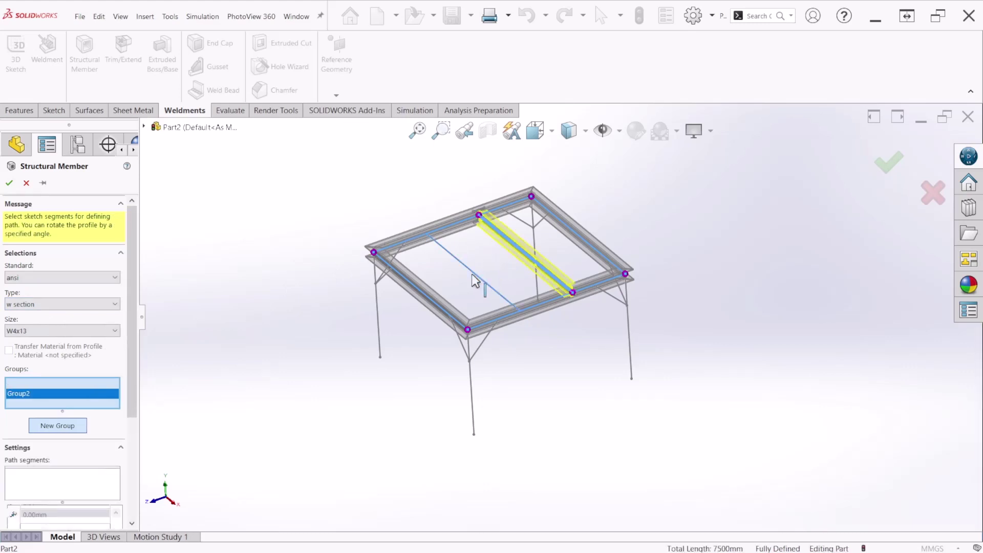
pyautogui.click(889, 162)
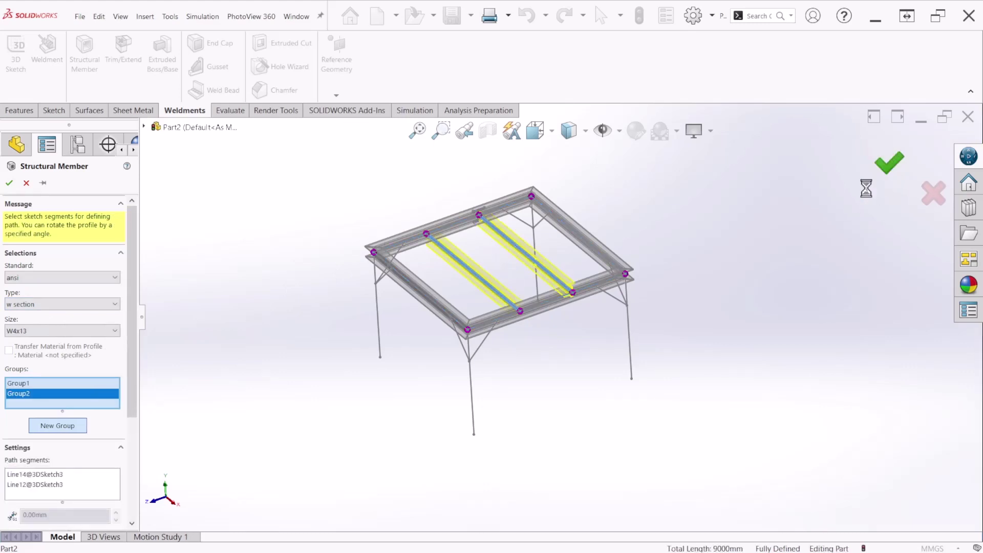
# Examine the corner joints and the crossbar connections of the W4x13 table top.
pyautogui.moveTo(482, 297); pyautogui.dragTo(478, 228, button='middle')
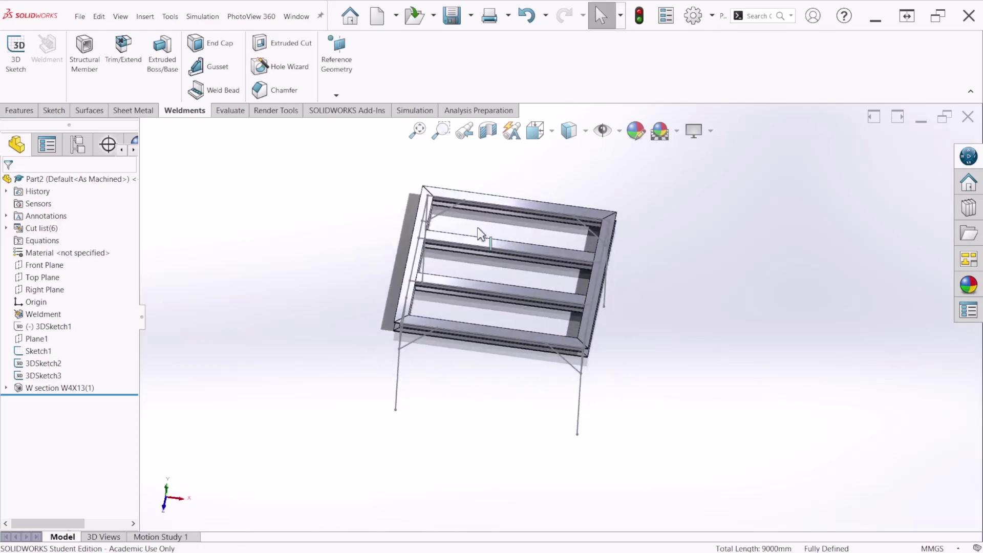
pyautogui.scroll(-4, 454, 233)
pyautogui.scroll(-3, 454, 233)
pyautogui.scroll(3, 491, 254)
pyautogui.scroll(-3, 490, 254)
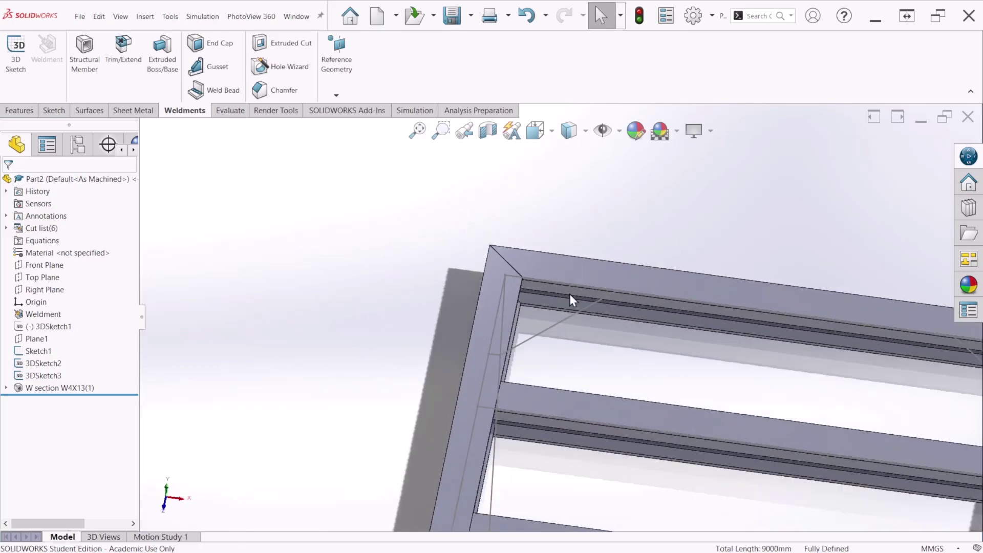
pyautogui.scroll(2, 484, 269)
pyautogui.scroll(3, 506, 276)
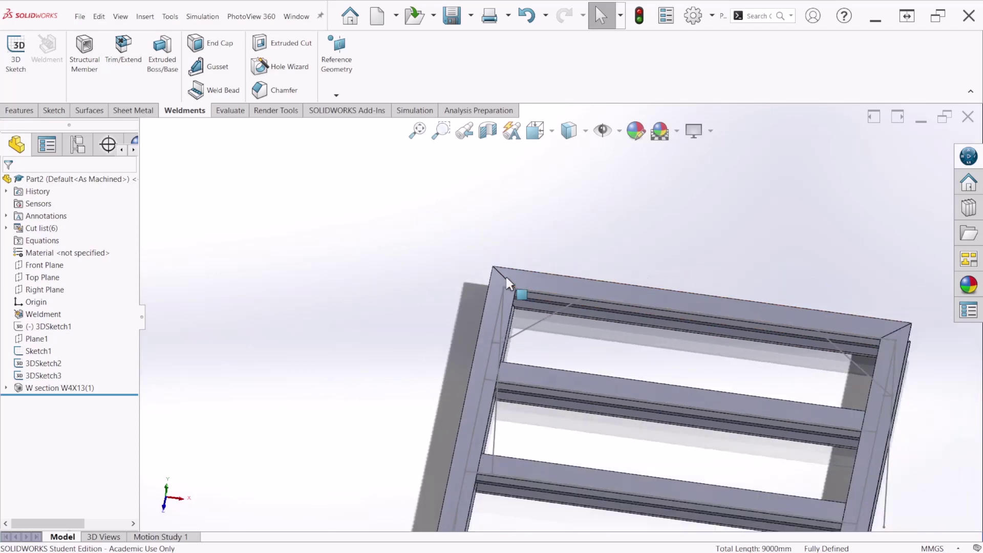
pyautogui.scroll(2, 666, 327)
pyautogui.scroll(1, 692, 389)
pyautogui.scroll(-1, 724, 460)
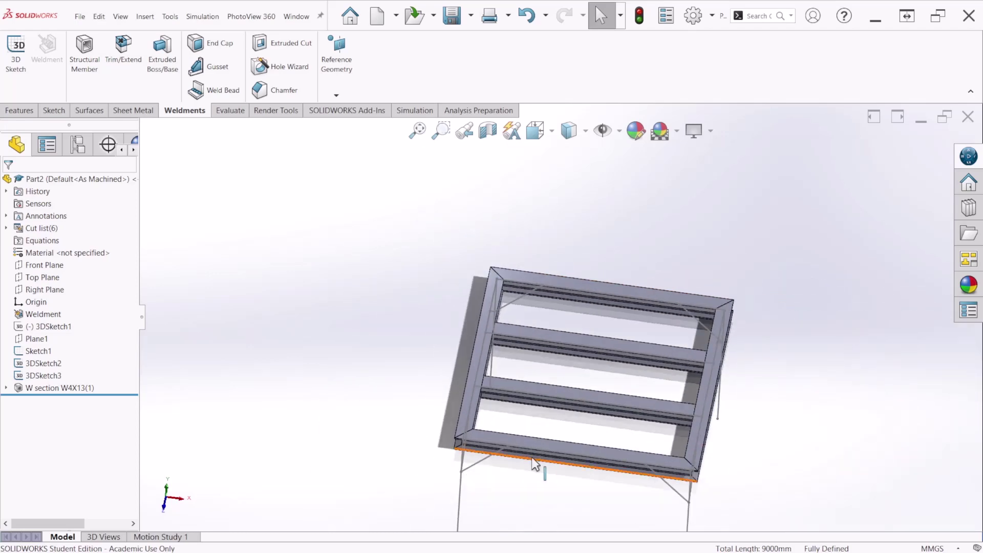
# Edit the W4x13 structural member, set the corner treatment of the outer frame group to End Butt1, and inspect the corners.
pyautogui.rightClick(72, 390)
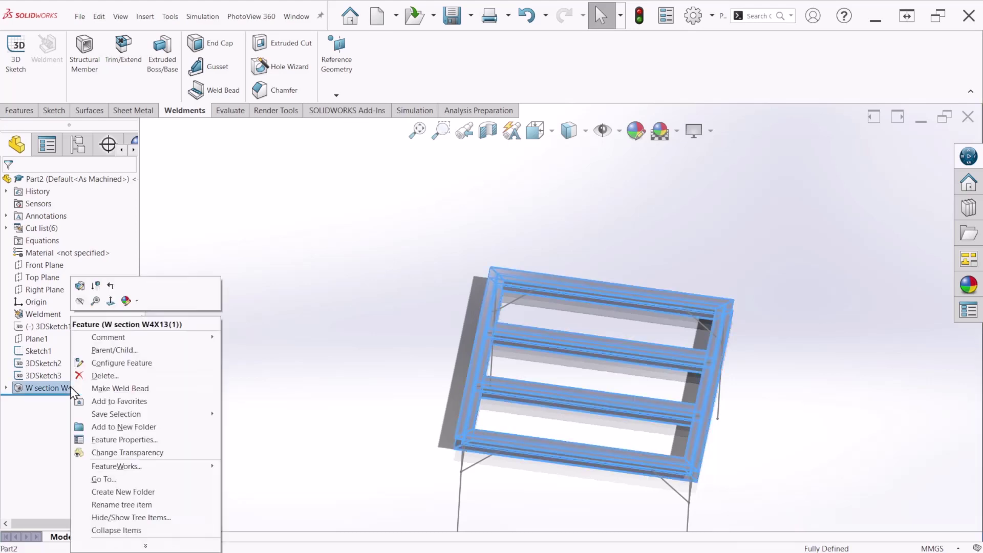
pyautogui.click(80, 287)
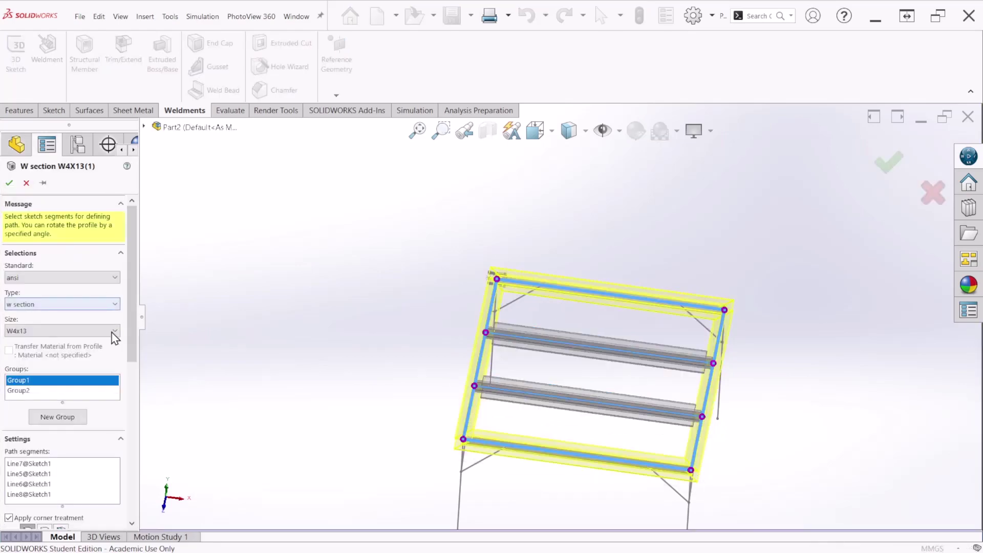
pyautogui.moveTo(128, 279); pyautogui.dragTo(132, 377)
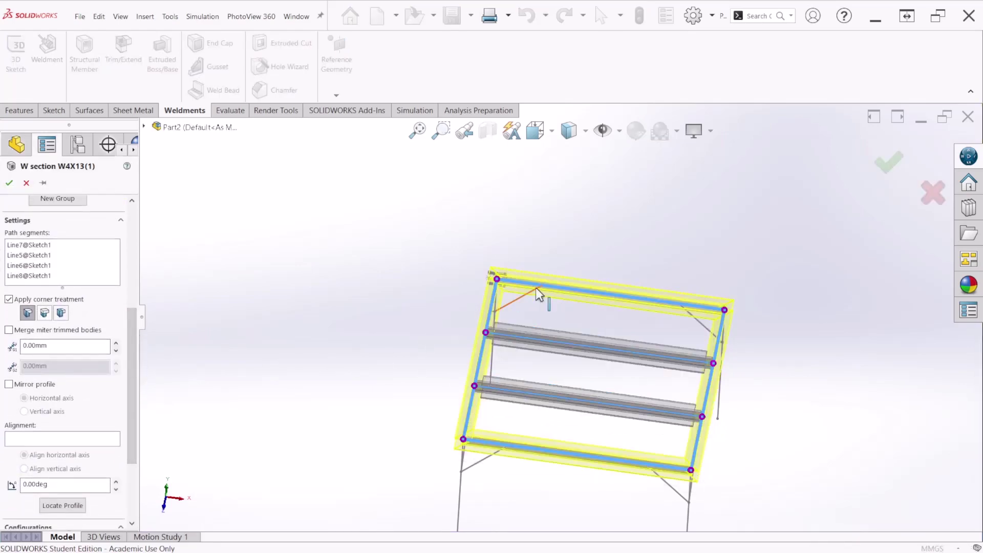
pyautogui.scroll(-5, 533, 287)
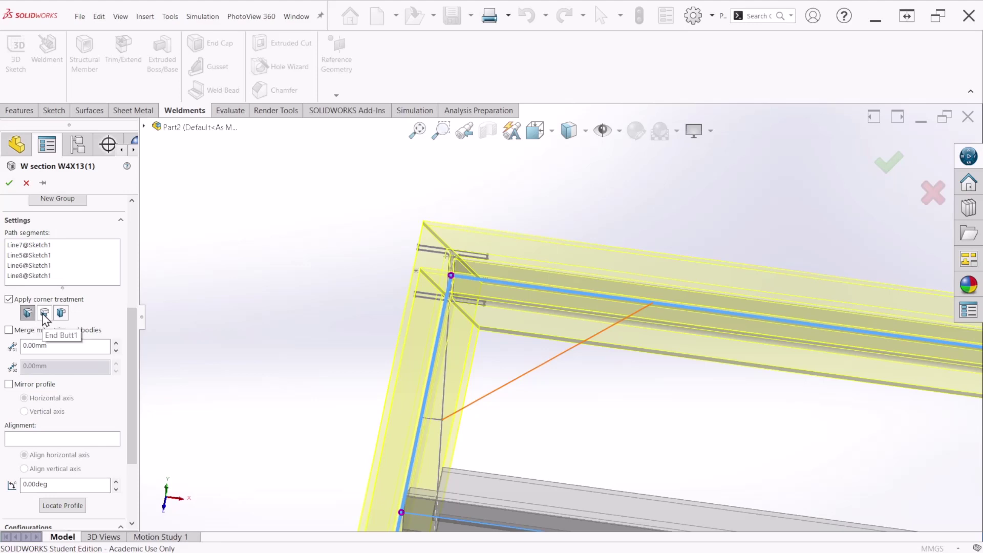
pyautogui.click(44, 316)
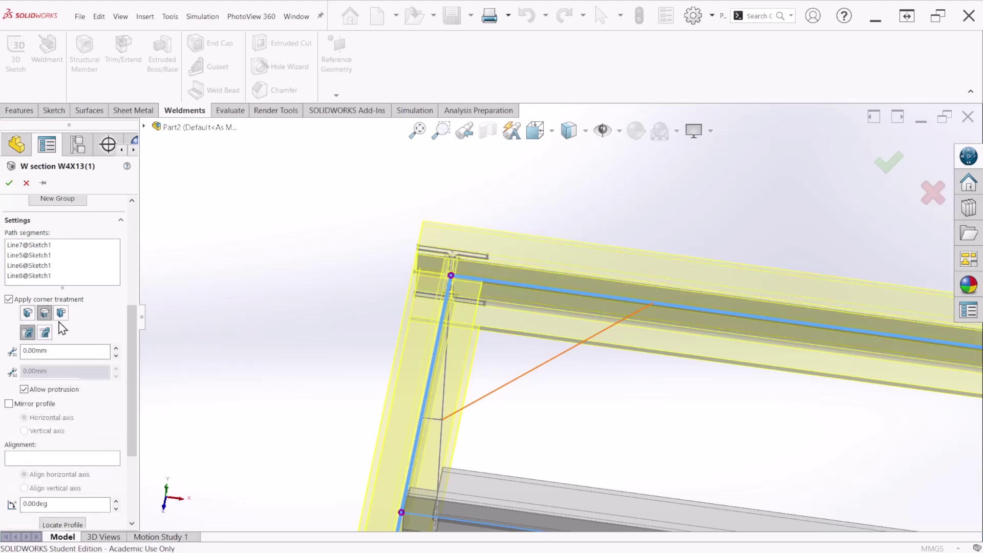
pyautogui.click(890, 161)
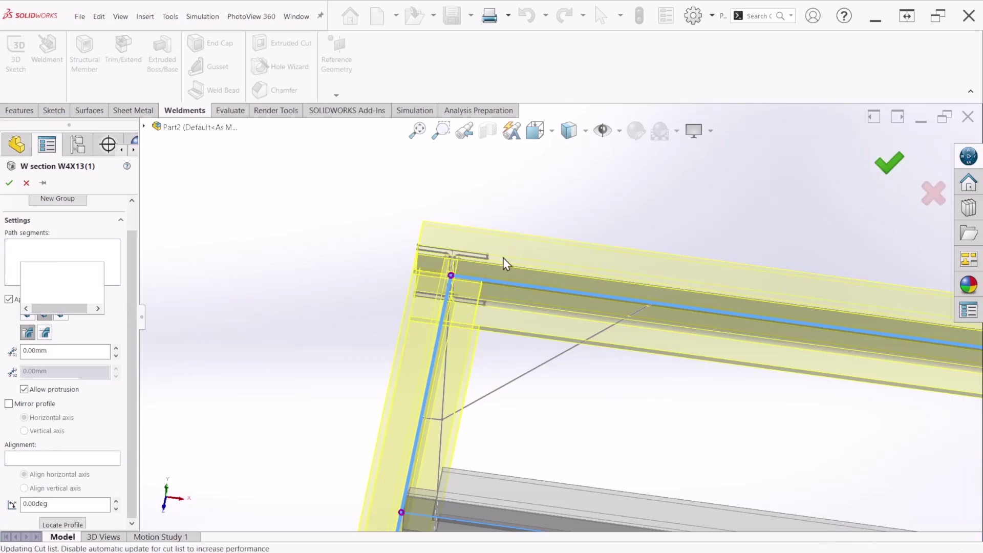
pyautogui.scroll(5, 481, 317)
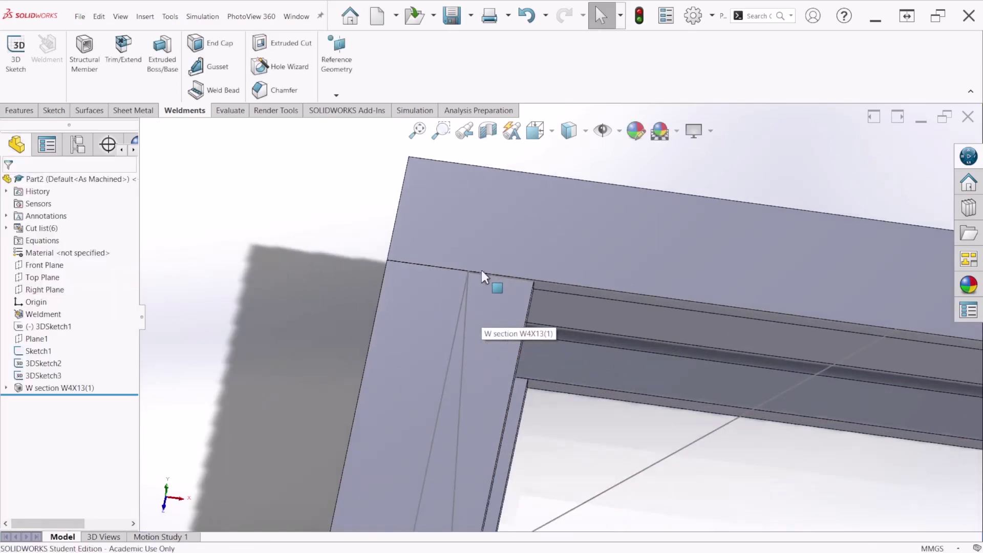
pyautogui.scroll(5, 490, 312)
pyautogui.scroll(-3, 637, 416)
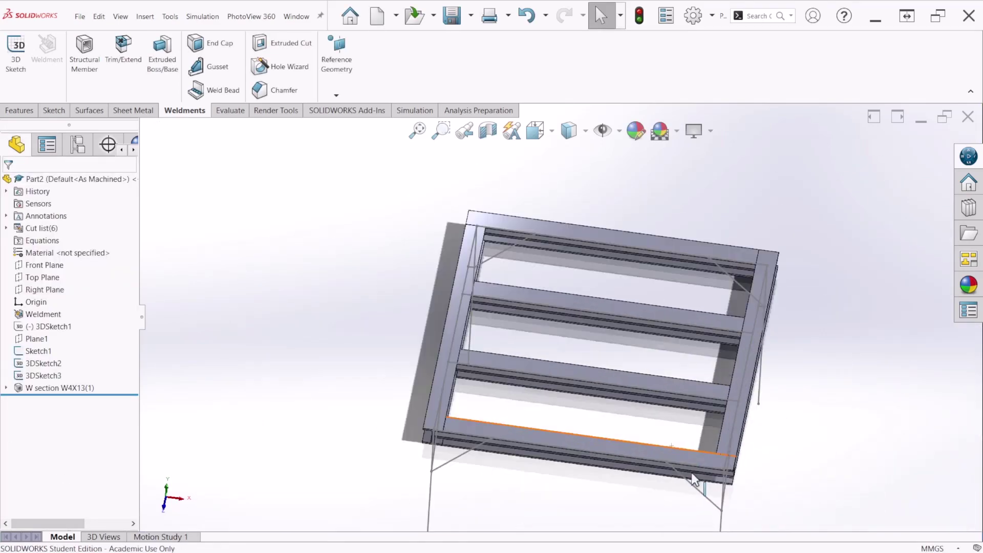
pyautogui.scroll(-3, 788, 280)
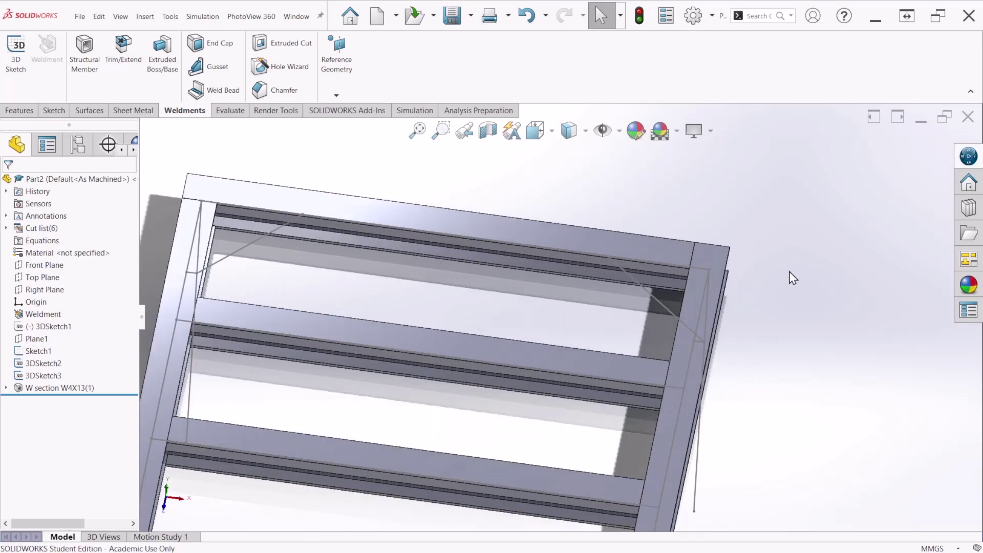
# Edit the W4x13 structural member and restore the mitred corner treatment for the outer frame group.
pyautogui.rightClick(84, 392)
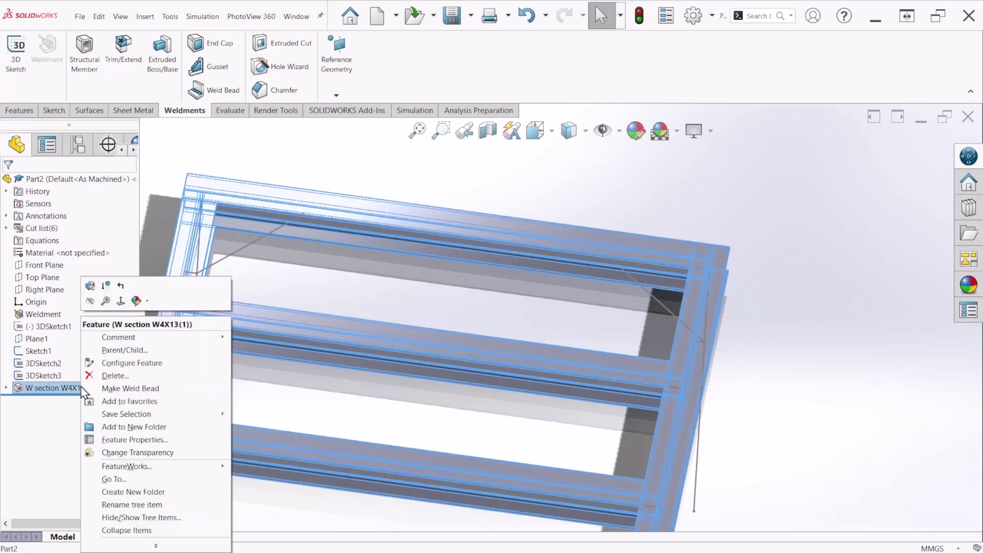
pyautogui.click(95, 294)
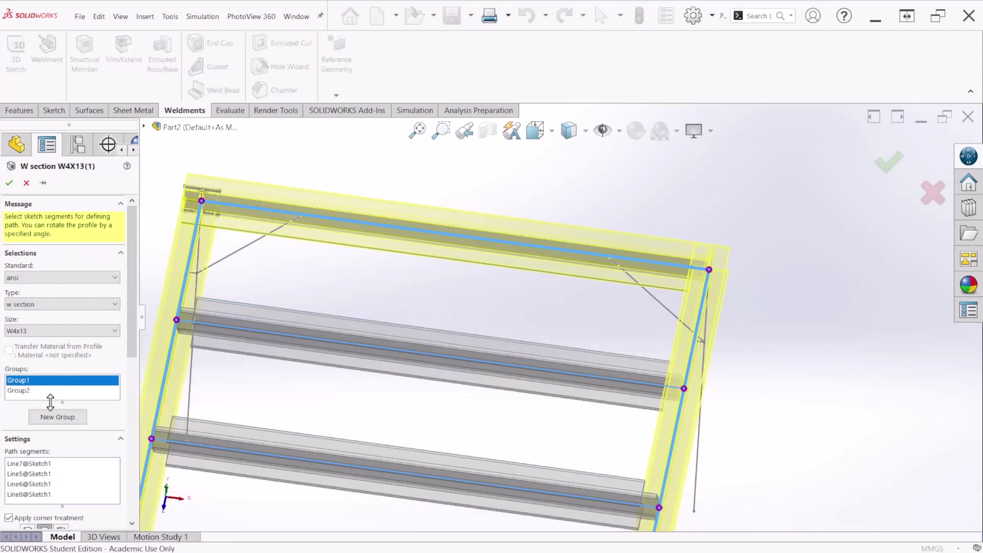
pyautogui.moveTo(129, 325); pyautogui.dragTo(124, 407)
pyautogui.scroll(-3, 123, 408)
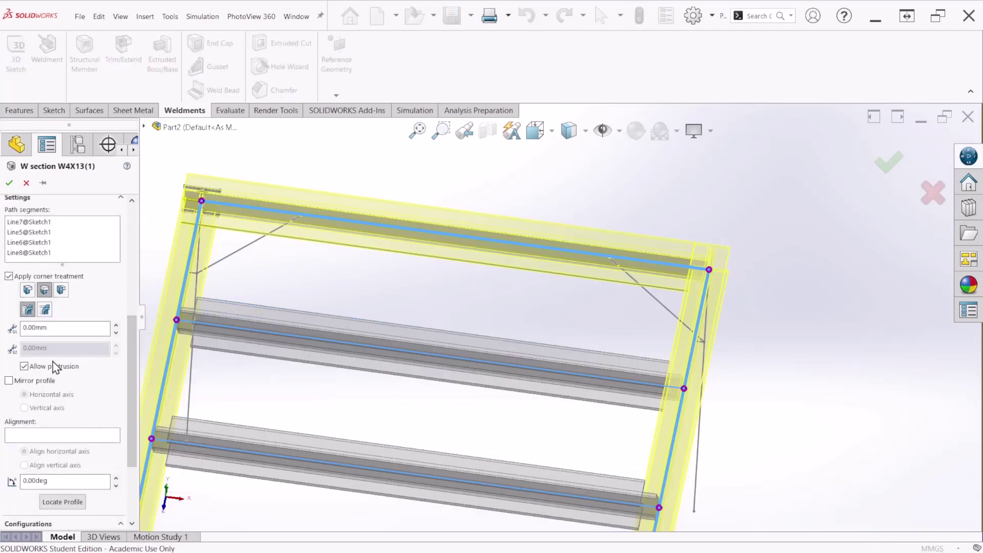
pyautogui.click(28, 290)
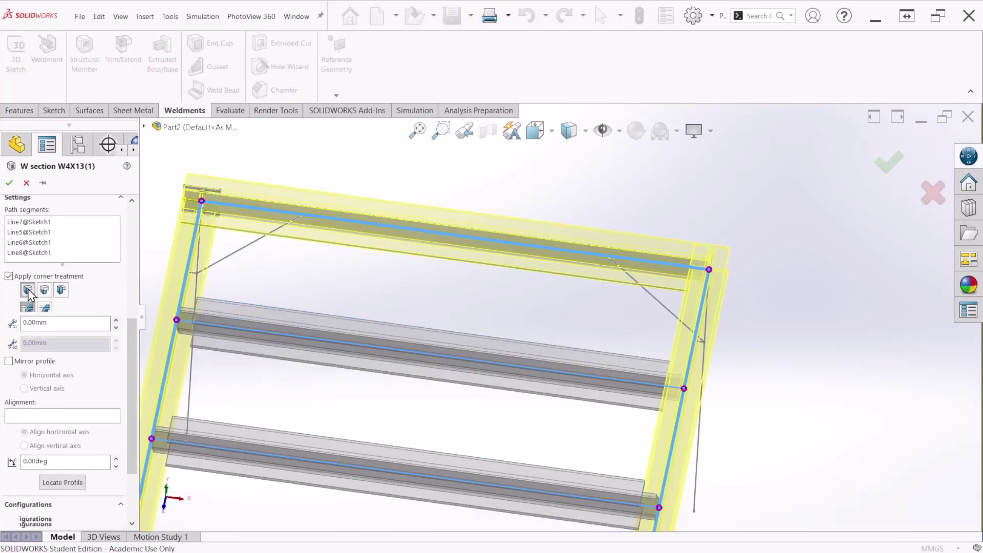
pyautogui.click(888, 165)
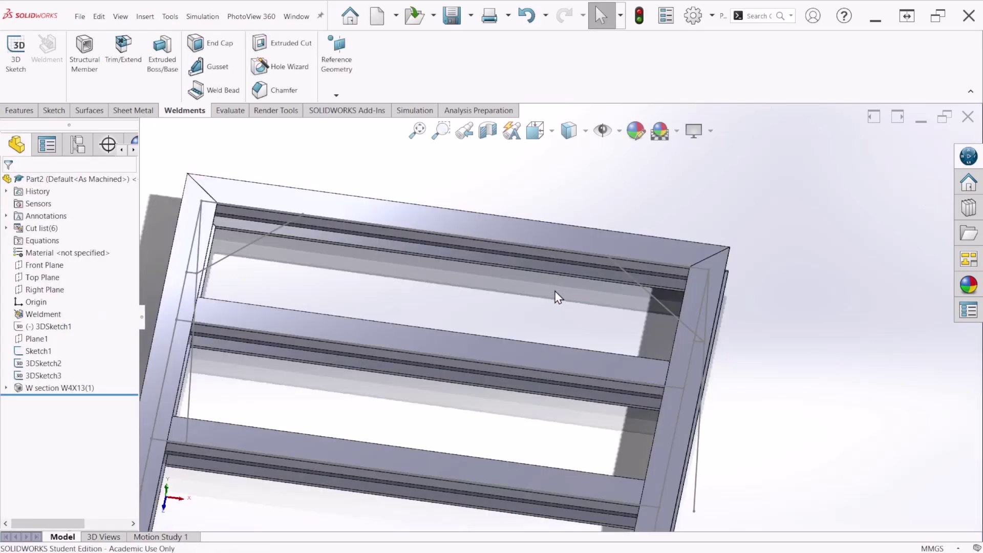
# Check the leg and brace profiles in the Table_with_BOM drawing's bill of materials and return to the part in SOLIDWORKS.
pyautogui.scroll(3, 560, 292)
pyautogui.moveTo(571, 319); pyautogui.dragTo(512, 309, button='middle')
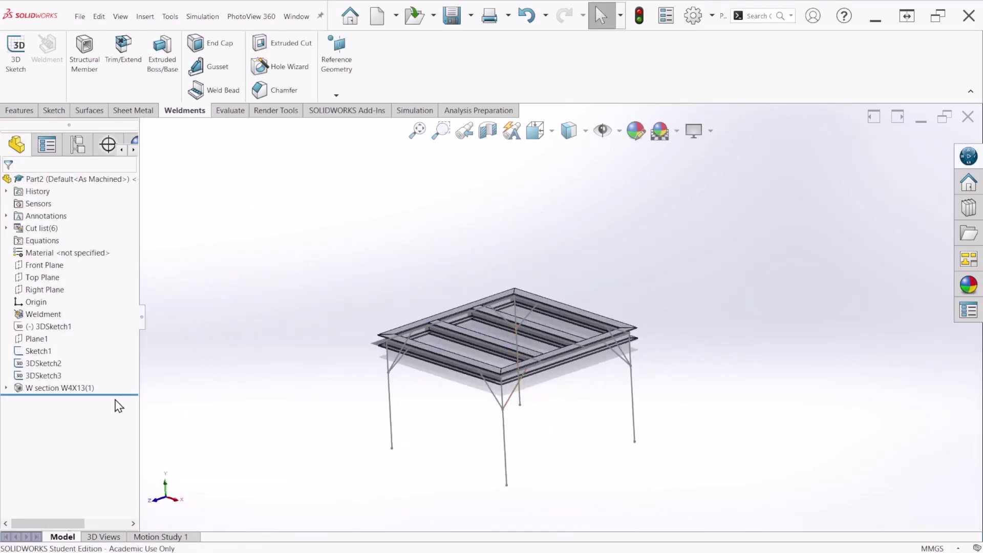
pyautogui.scroll(-2, 484, 424)
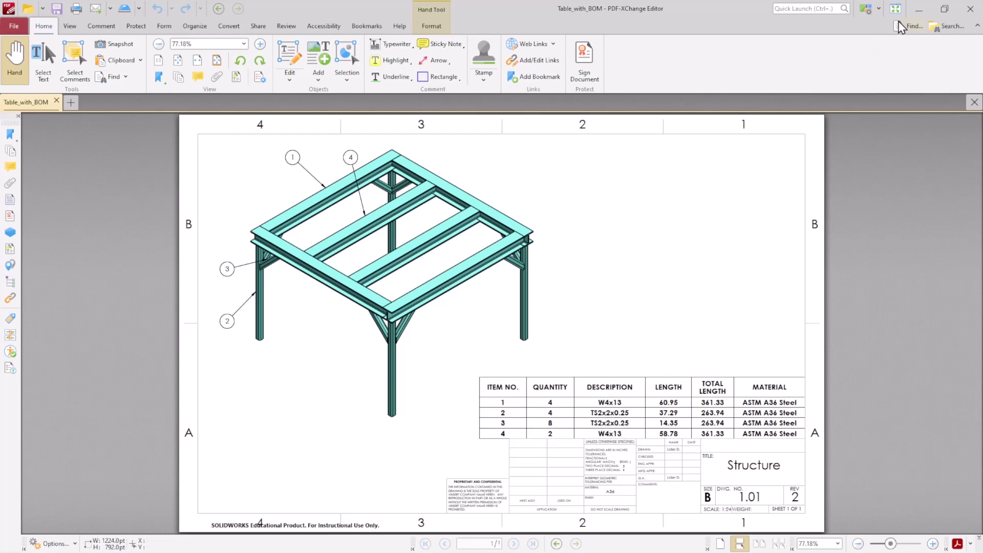
pyautogui.click(920, 9)
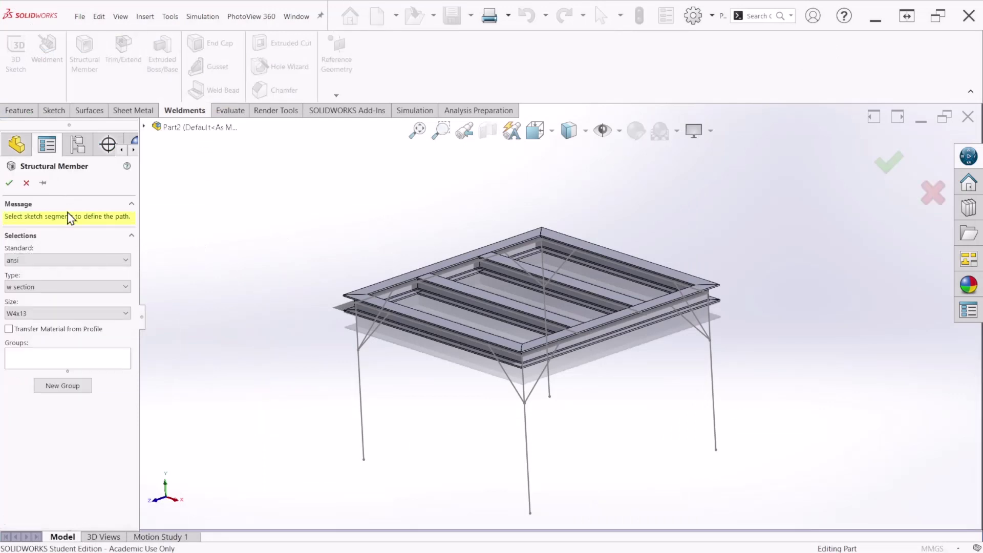
# Set the new structural member's profile to type tube square, size TS2x2x0.25.
pyautogui.click(34, 287)
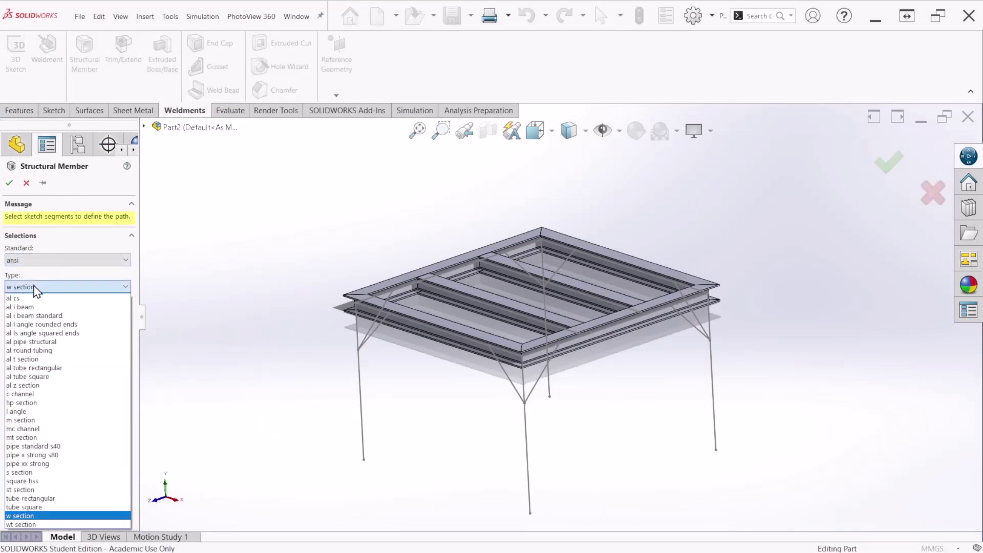
pyautogui.click(53, 507)
pyautogui.click(57, 313)
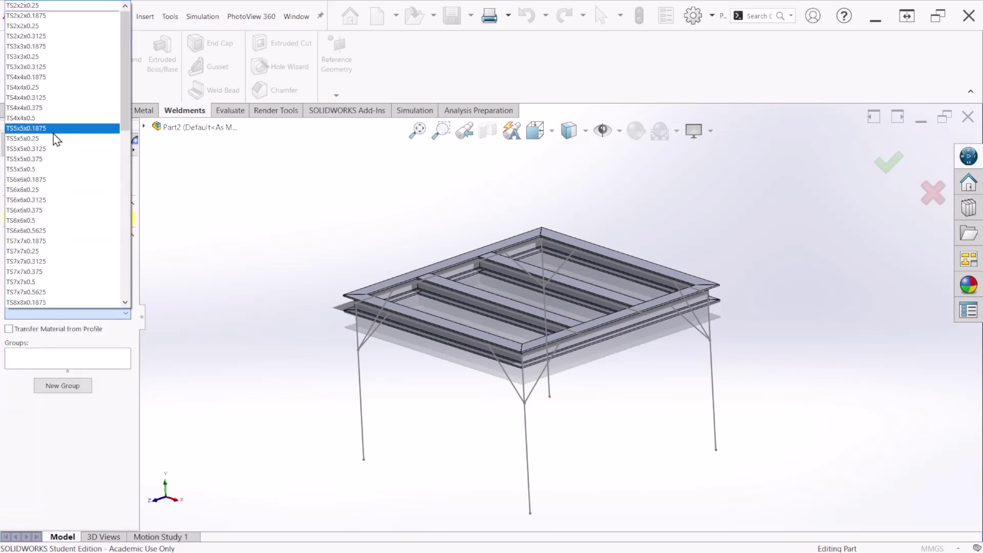
pyautogui.click(57, 6)
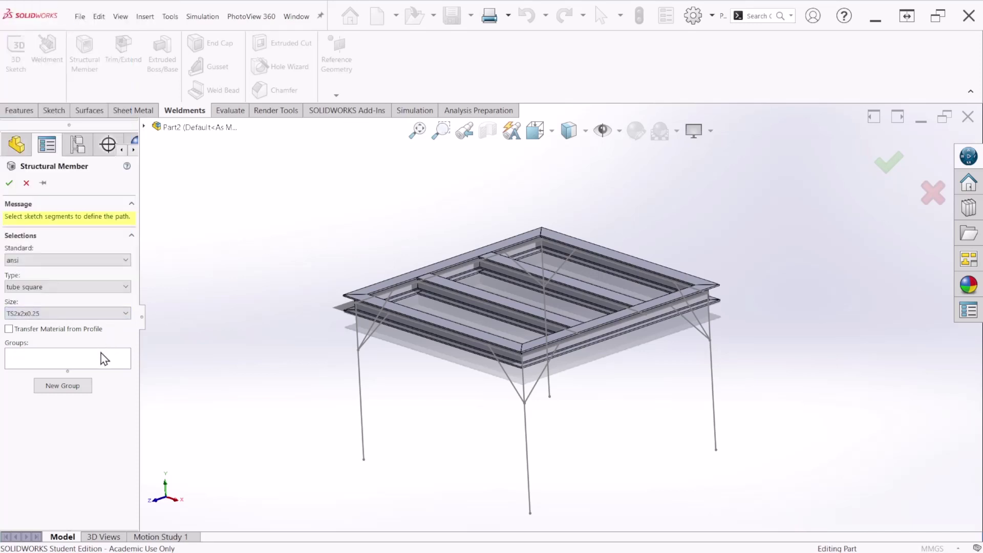
# Assign the four vertical leg lines as path segments of the first square-tube group.
pyautogui.click(114, 363)
pyautogui.click(362, 407)
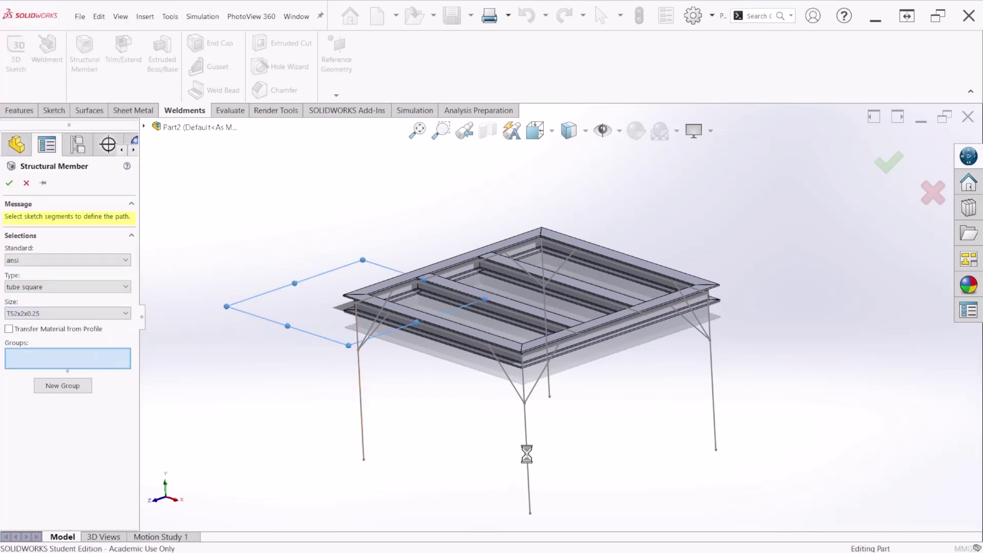
pyautogui.click(528, 440)
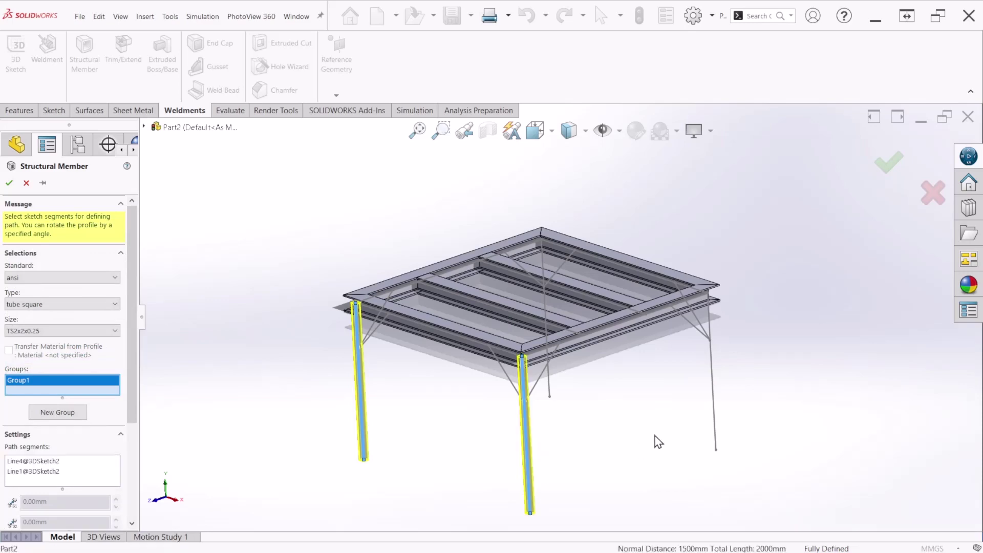
pyautogui.click(713, 392)
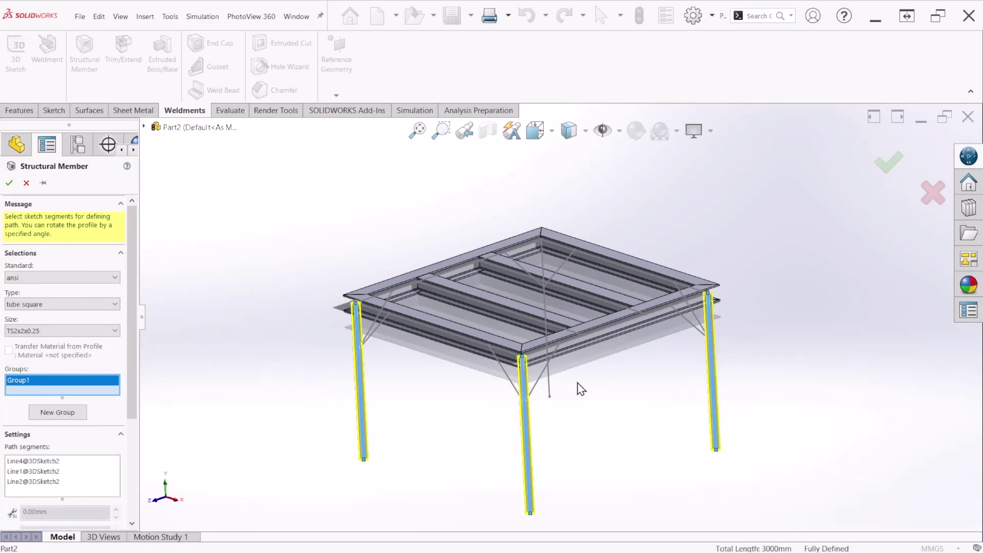
pyautogui.click(551, 386)
pyautogui.moveTo(593, 472); pyautogui.dragTo(606, 423, button='middle')
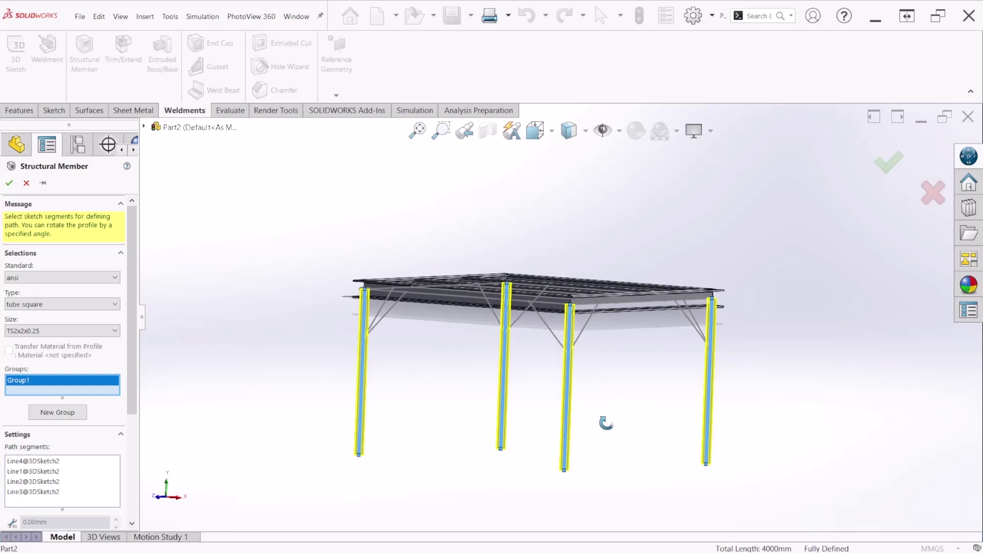
# Add a second square-tube group containing the two diagonal braces that meet at one corner leg.
pyautogui.click(55, 413)
pyautogui.scroll(-4, 377, 315)
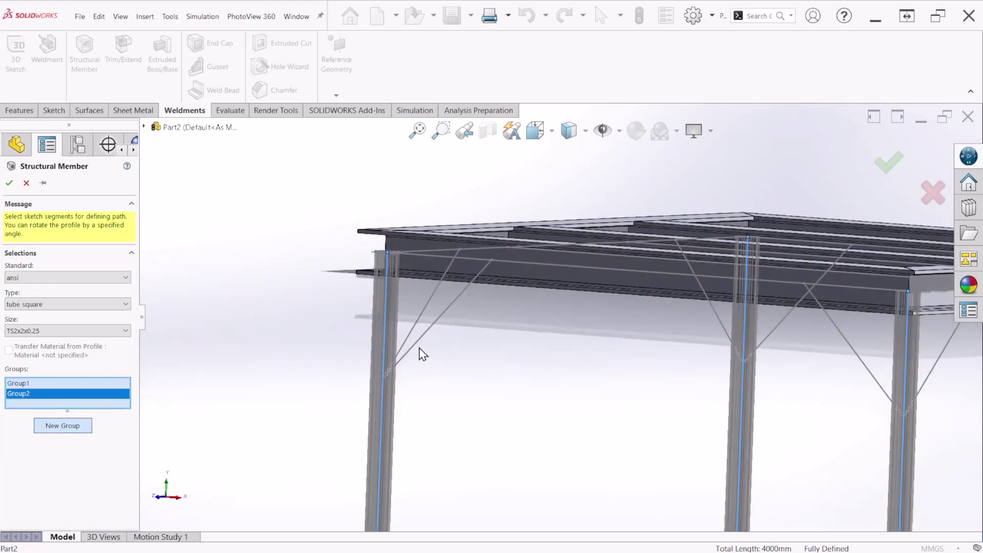
pyautogui.click(420, 343)
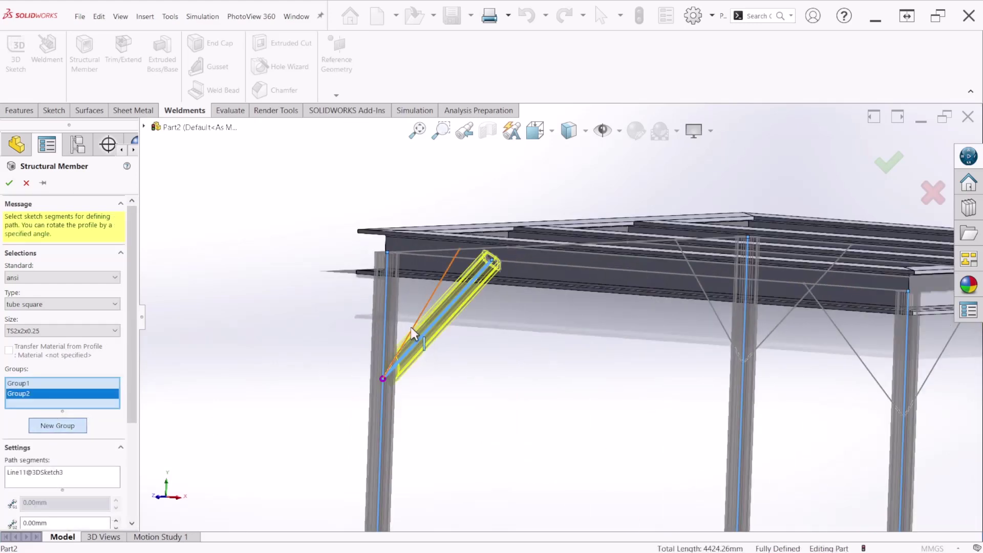
pyautogui.click(416, 340)
pyautogui.scroll(3, 477, 361)
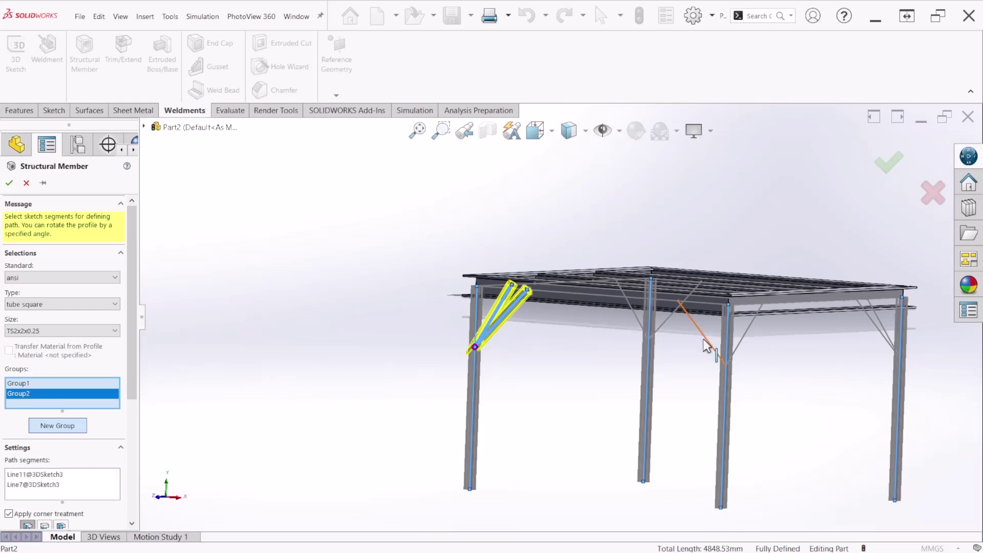
pyautogui.moveTo(731, 384); pyautogui.dragTo(698, 399, button='middle')
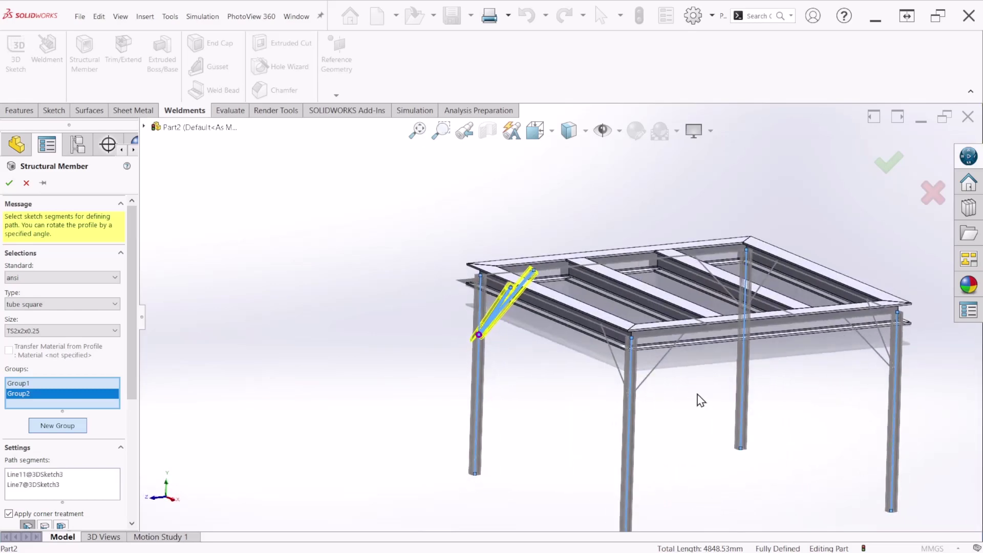
# Add a third square-tube group containing the two diagonal braces that meet at the nearest corner leg.
pyautogui.scroll(-2, 698, 399)
pyautogui.click(61, 425)
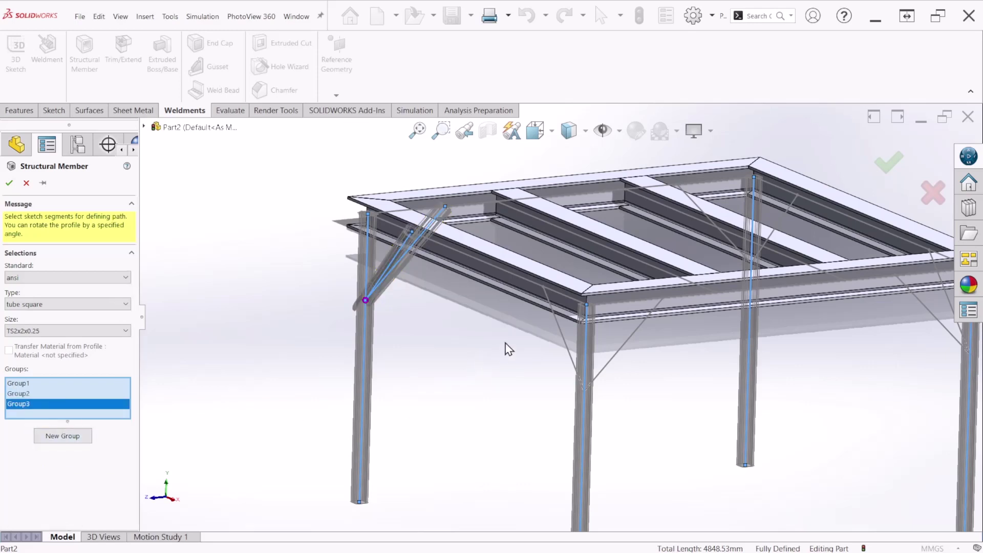
pyautogui.click(565, 340)
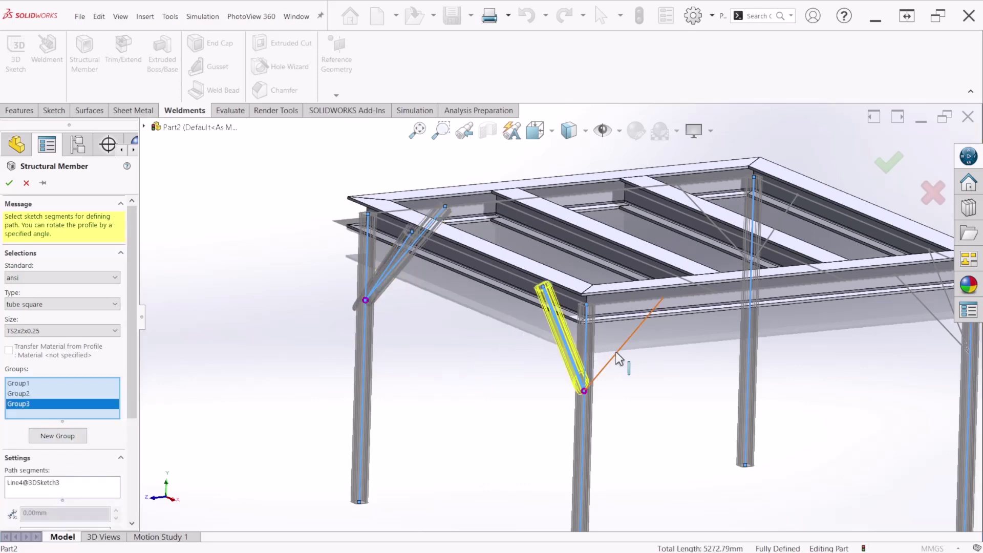
pyautogui.click(616, 352)
# Add a fourth square-tube group containing the two diagonal braces at the next corner leg around the frame.
pyautogui.scroll(3, 625, 368)
pyautogui.moveTo(632, 369); pyautogui.dragTo(372, 387, button='middle')
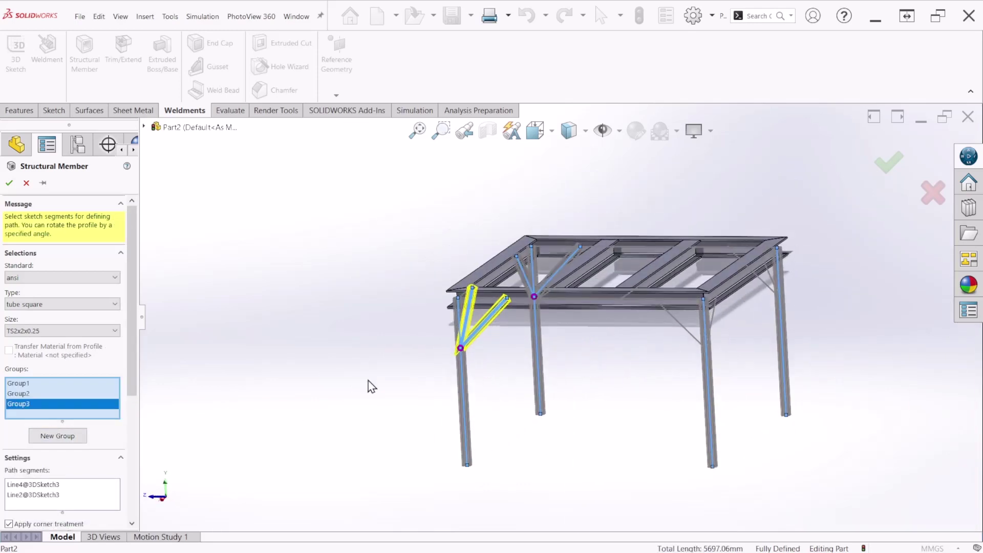
pyautogui.click(56, 436)
pyautogui.scroll(-5, 715, 336)
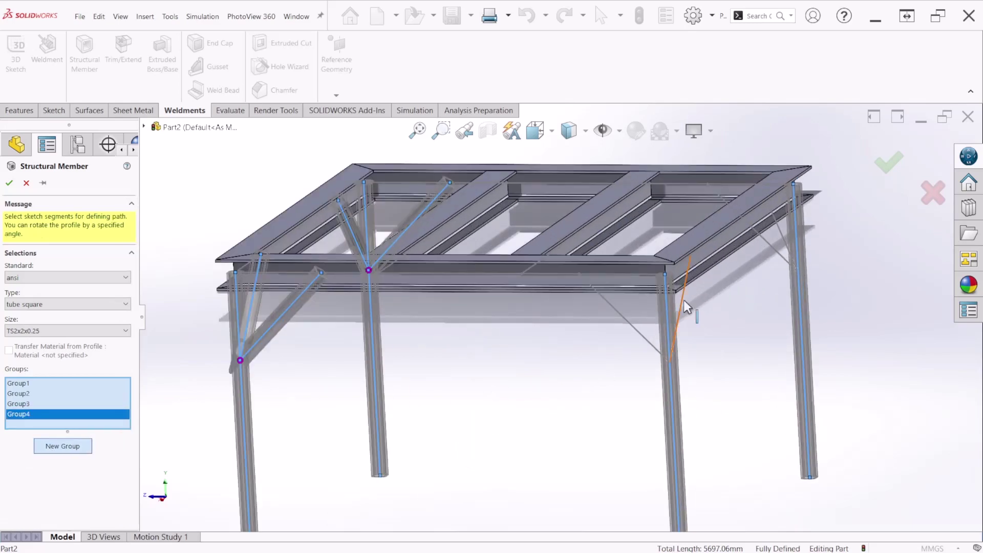
pyautogui.click(678, 313)
pyautogui.click(646, 339)
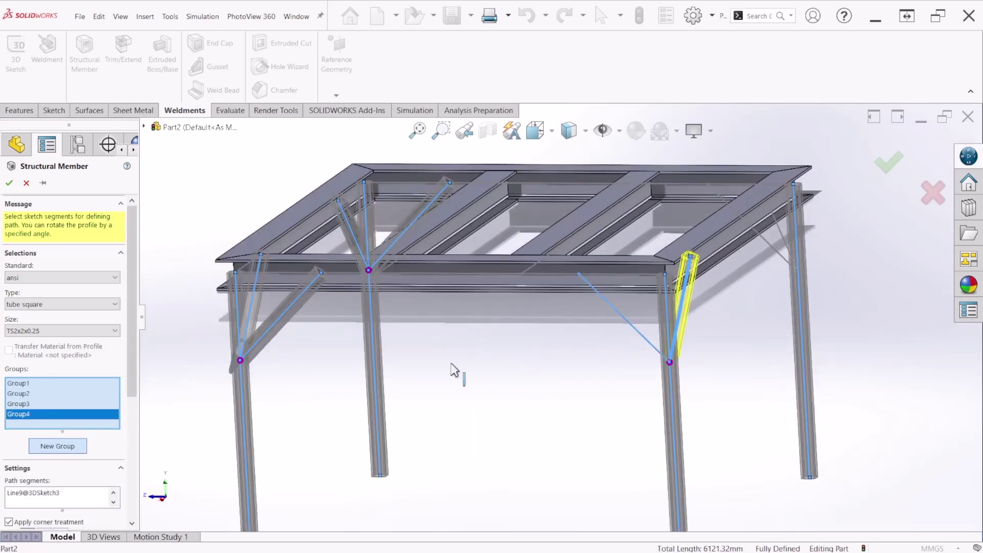
# Add a fifth square-tube group with the two diagonal braces at the last corner leg and finish the structural member.
pyautogui.click(56, 446)
pyautogui.moveTo(746, 329); pyautogui.dragTo(707, 329, button='middle')
pyautogui.scroll(-6, 740, 253)
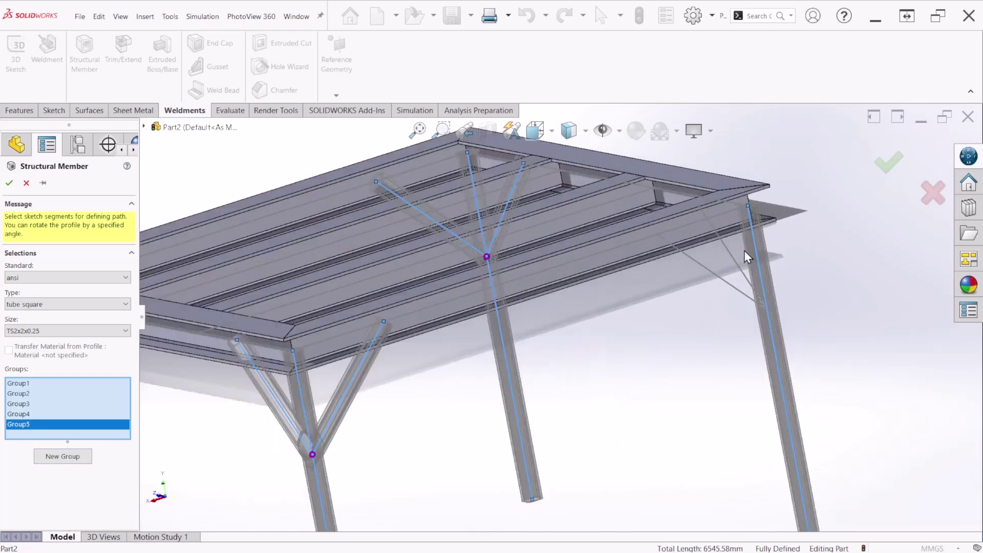
pyautogui.click(724, 262)
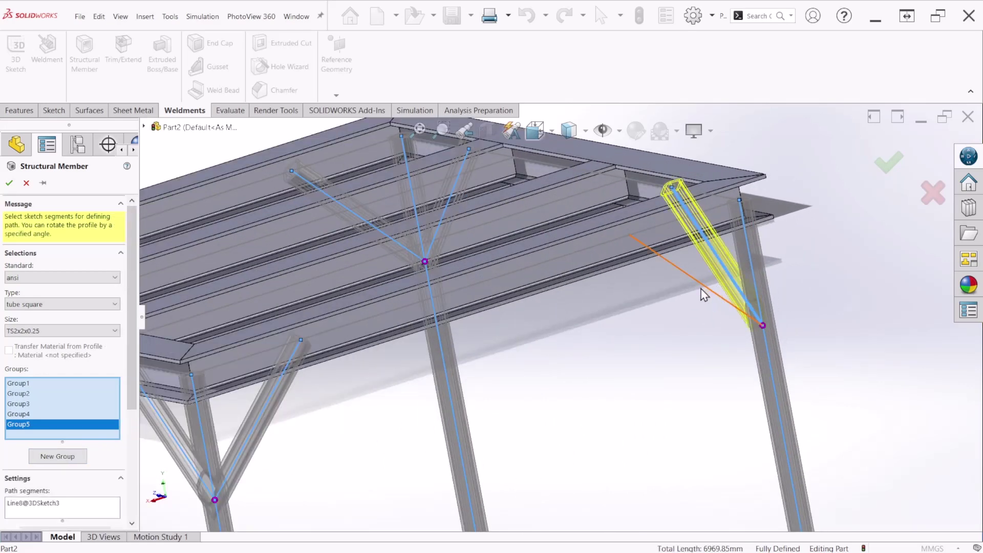
pyautogui.click(705, 292)
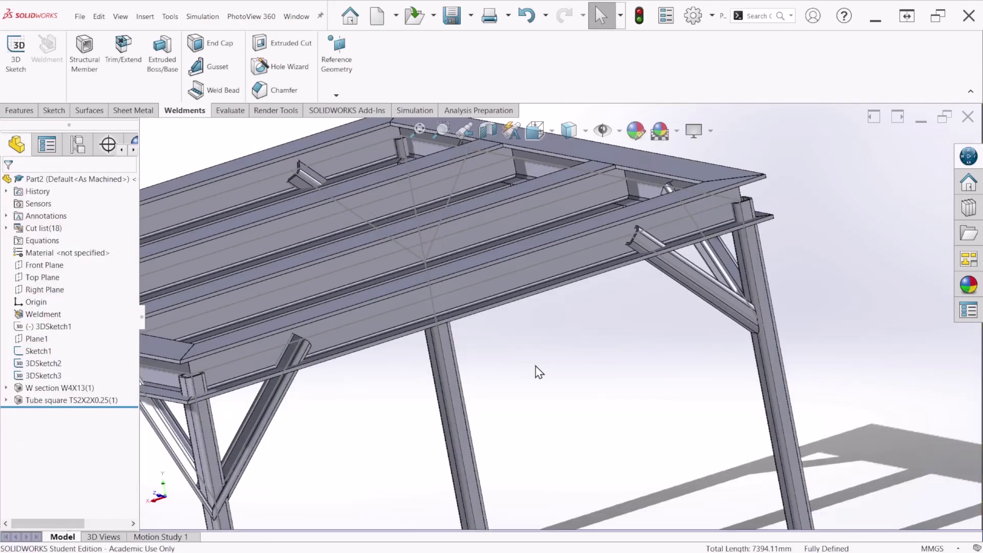
# Examine how the ends of the square-tube legs and braces meet the W4x13 top frame at the corners.
pyautogui.scroll(8, 536, 371)
pyautogui.moveTo(542, 436); pyautogui.dragTo(502, 334, button='middle')
pyautogui.scroll(-10, 502, 334)
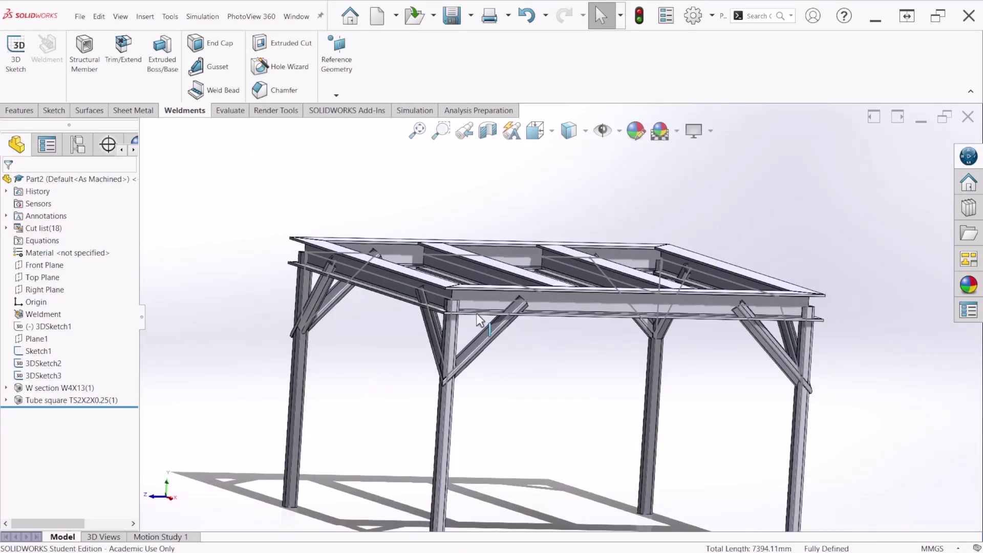
pyautogui.scroll(-3, 577, 342)
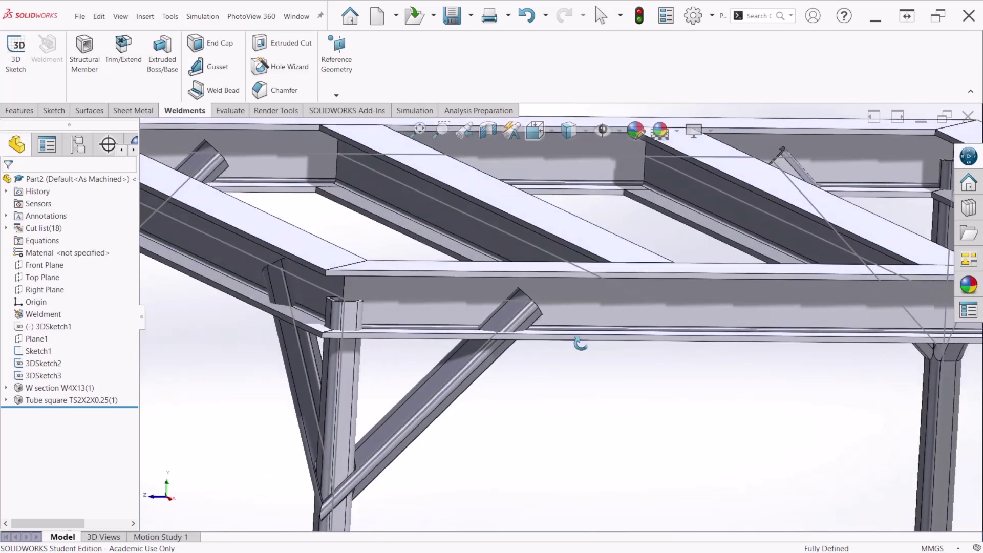
pyautogui.scroll(4, 548, 336)
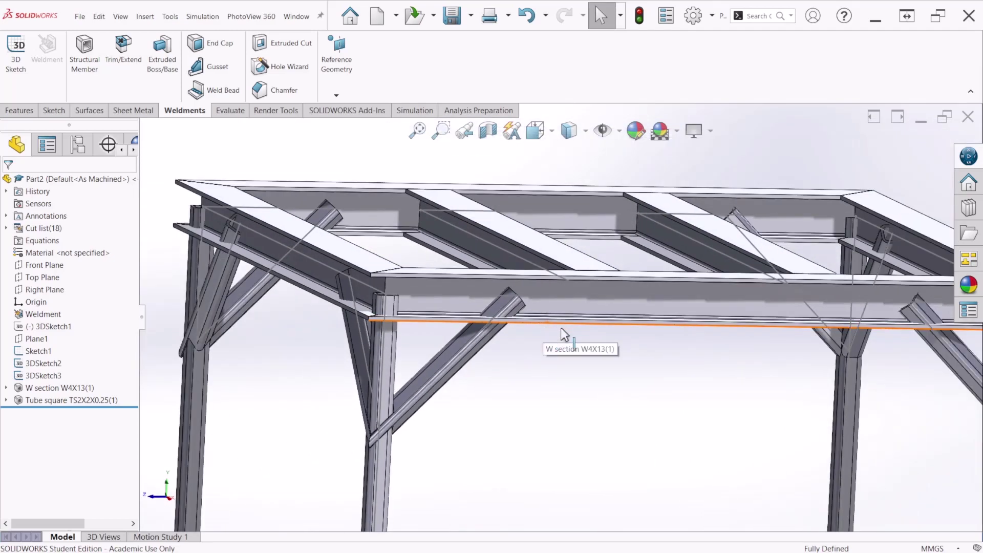
pyautogui.scroll(2, 544, 347)
pyautogui.moveTo(544, 347)
pyautogui.mouseDown(button='middle')
pyautogui.moveTo(536, 334)
pyautogui.moveTo(555, 345)
pyautogui.mouseUp(button='middle')
pyautogui.scroll(3, 543, 328)
pyautogui.scroll(-2, 530, 304)
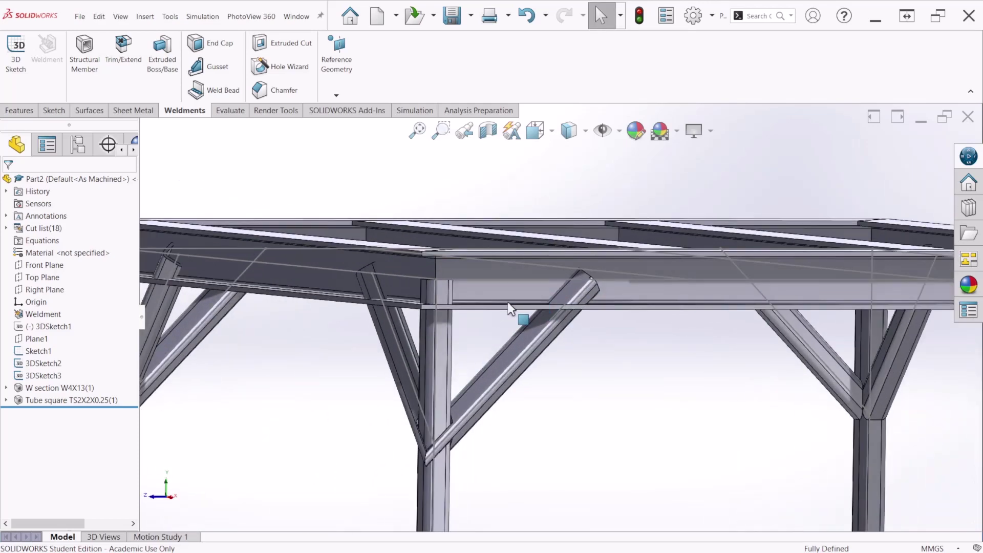
pyautogui.scroll(-3, 518, 300)
pyautogui.scroll(2, 494, 340)
pyautogui.moveTo(538, 362); pyautogui.dragTo(521, 450, button='middle')
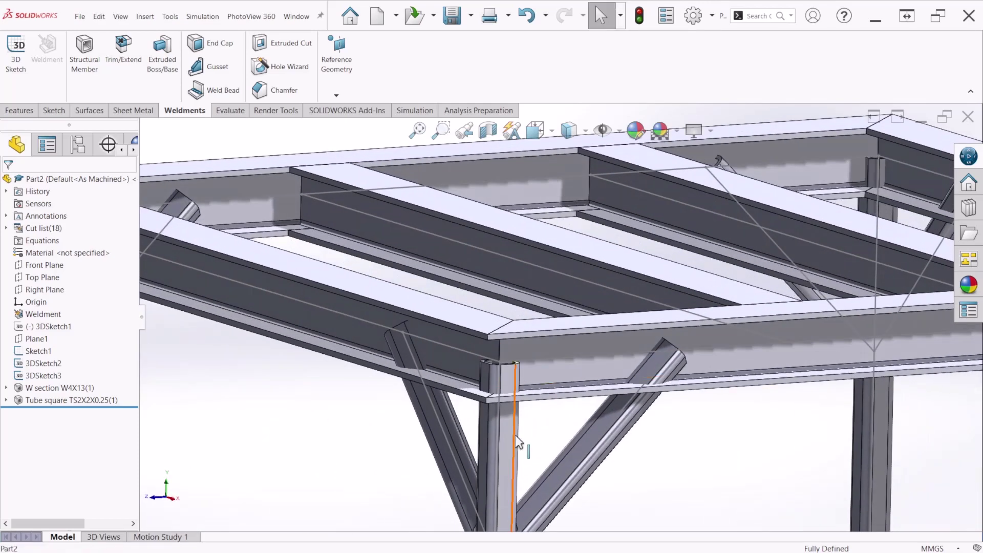
pyautogui.scroll(3, 509, 413)
pyautogui.moveTo(509, 414); pyautogui.dragTo(533, 453, button='middle')
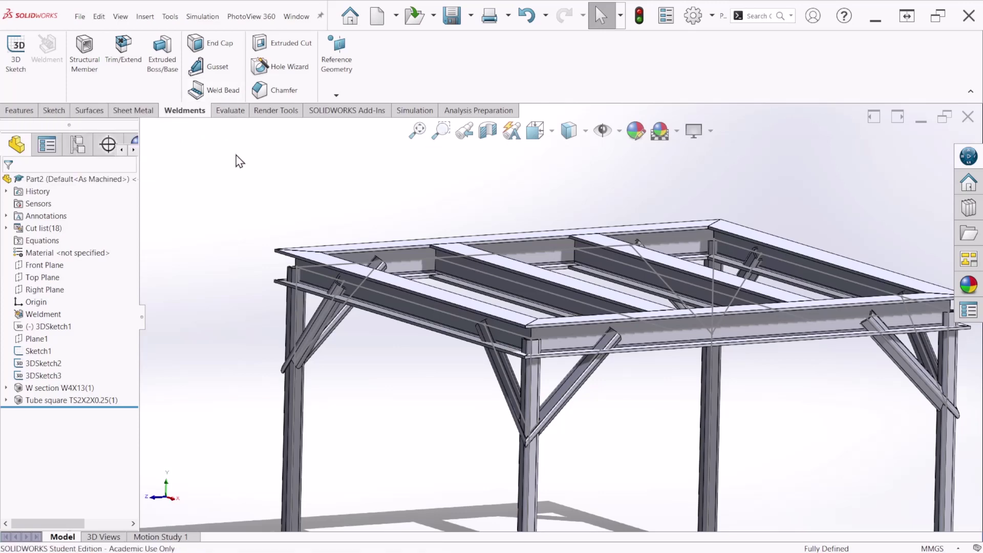
# Trim the top of the nearest corner leg with Trim/Extend, using the W4x13 side beam that the crossbars run into as boundary body.
pyautogui.click(127, 67)
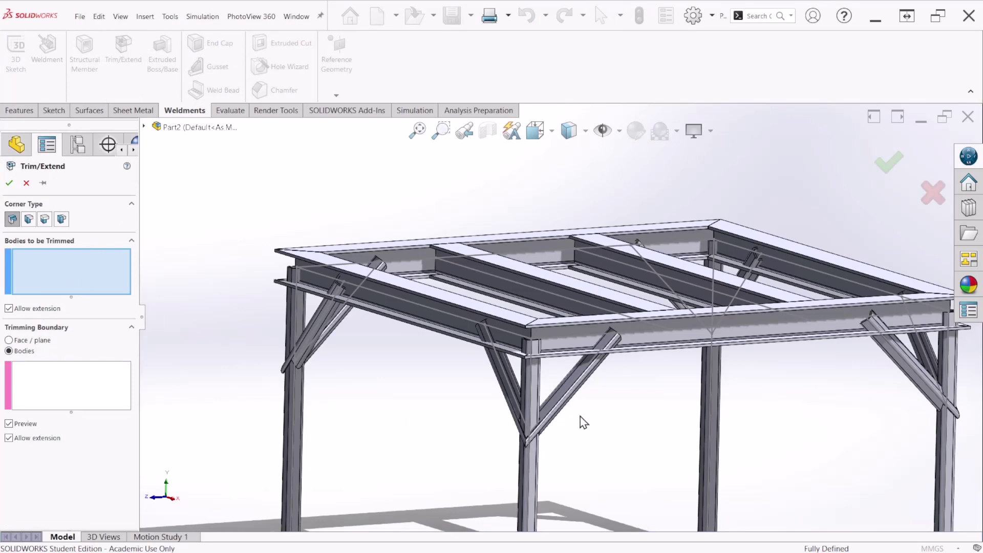
pyautogui.scroll(-3, 551, 389)
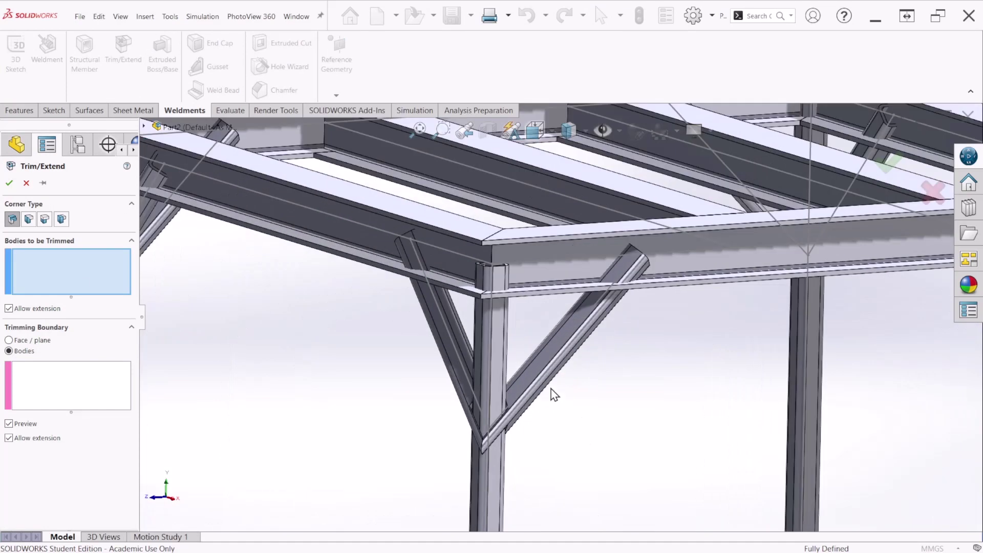
pyautogui.click(490, 330)
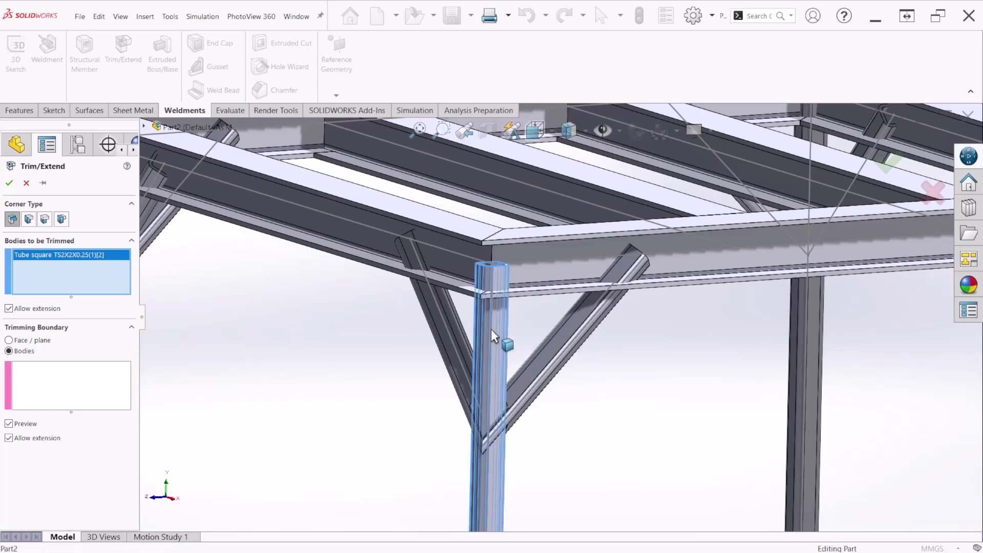
pyautogui.click(78, 396)
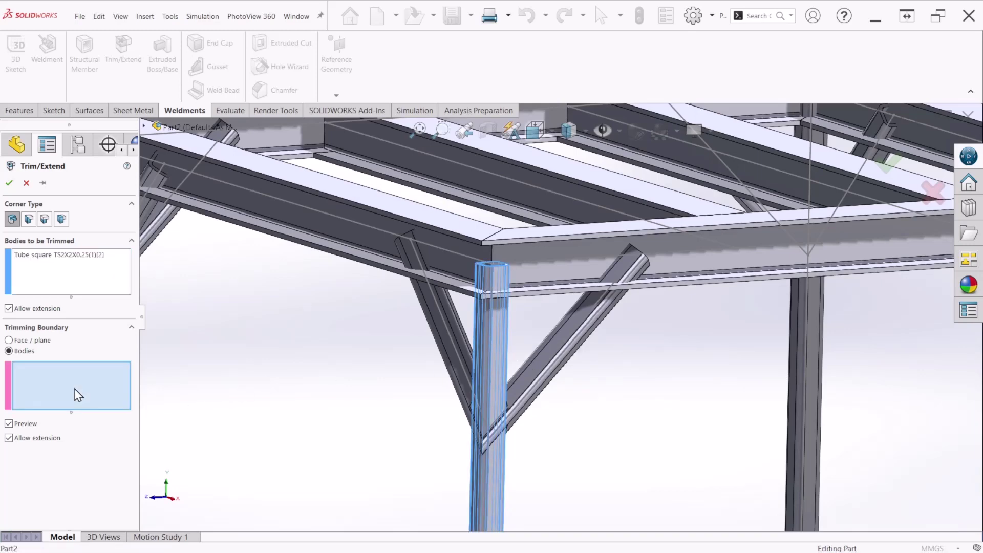
pyautogui.click(531, 285)
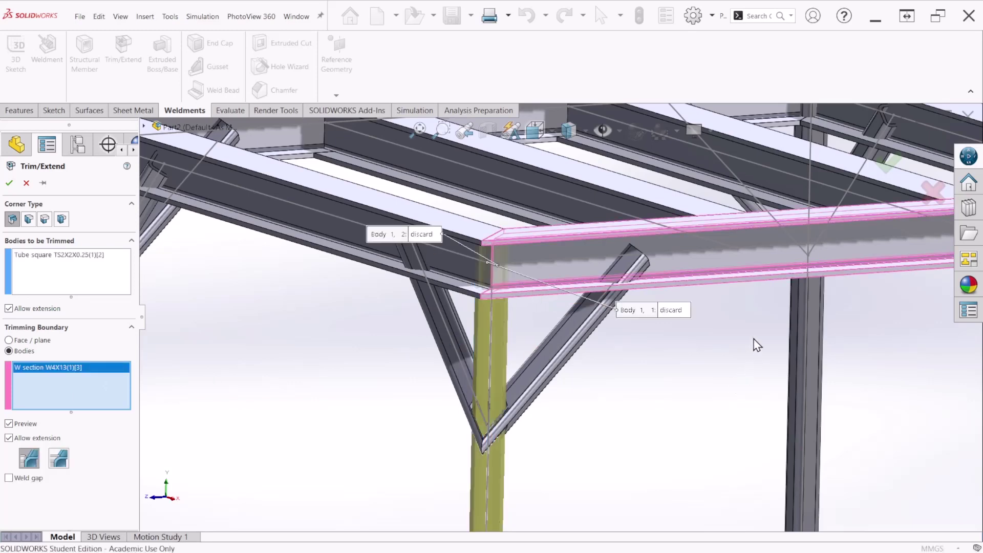
pyautogui.scroll(5, 597, 375)
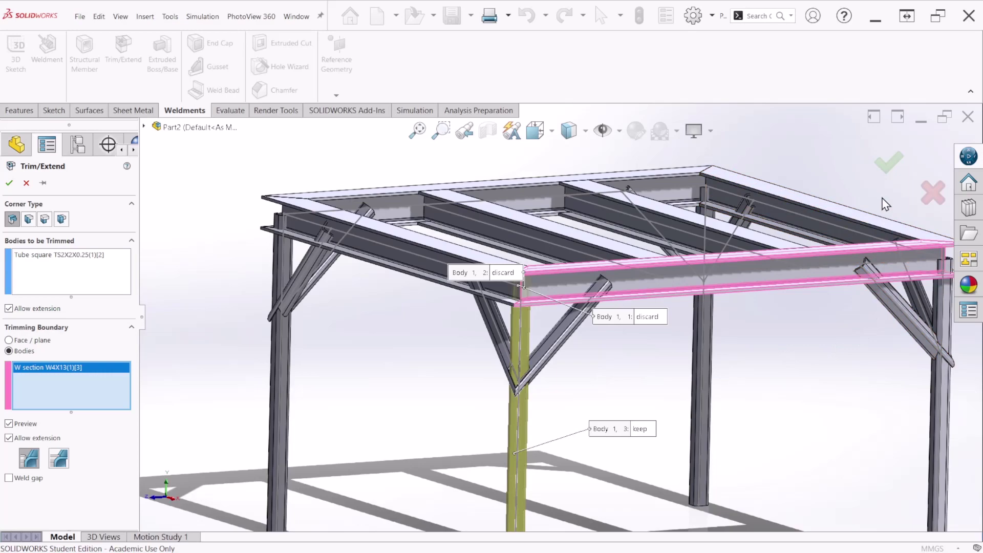
pyautogui.click(889, 163)
# Trim the adjacent corner leg against the W4x13 end beam parallel to the crossbars, keeping the Trim/Extend command open for more trims.
pyautogui.scroll(-5, 535, 302)
pyautogui.scroll(-3, 536, 304)
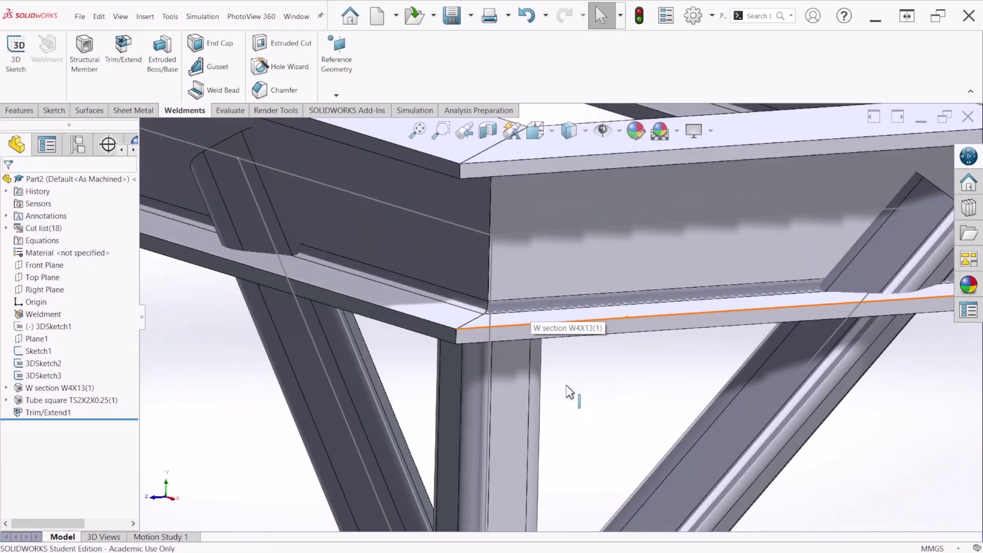
pyautogui.moveTo(567, 392); pyautogui.dragTo(540, 385, button='middle')
pyautogui.scroll(6, 543, 384)
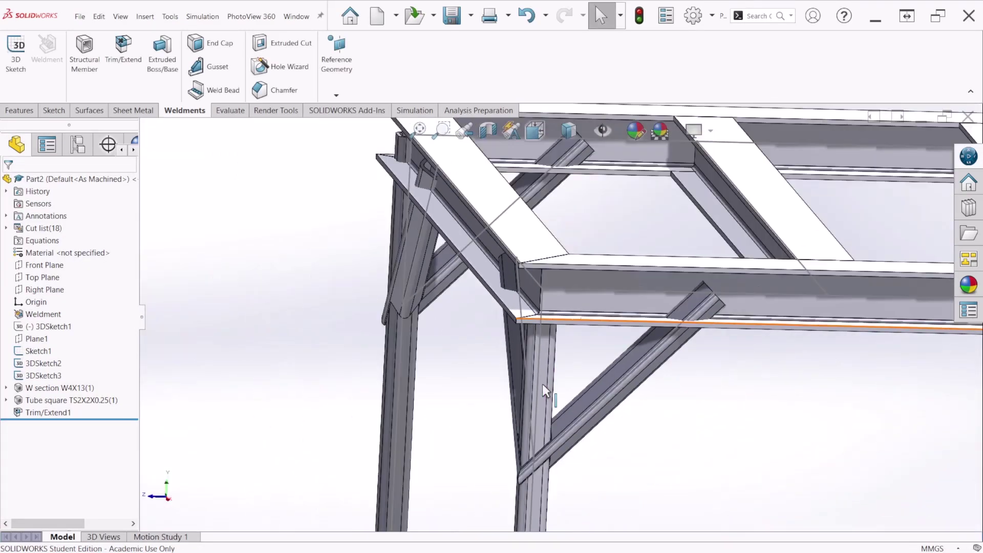
pyautogui.scroll(-3, 615, 389)
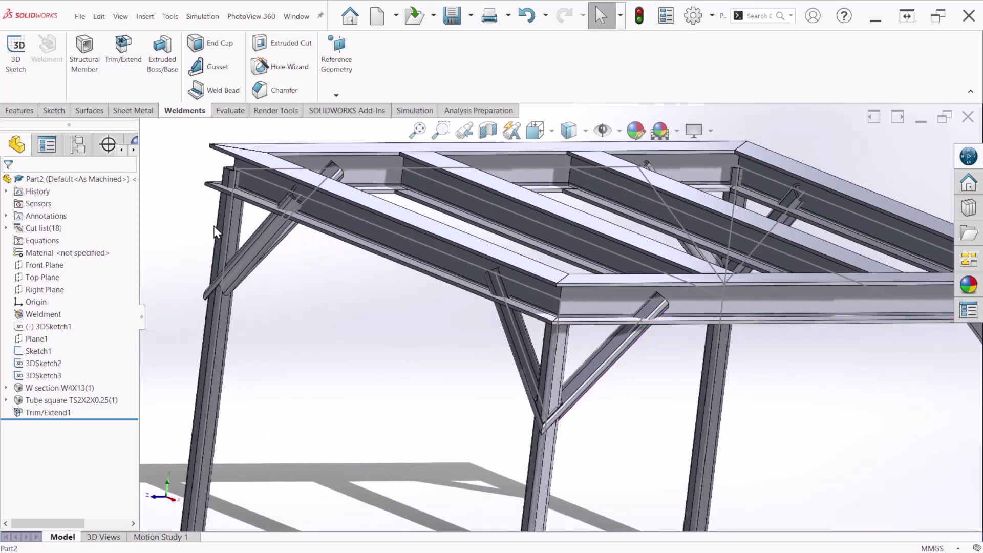
pyautogui.click(113, 71)
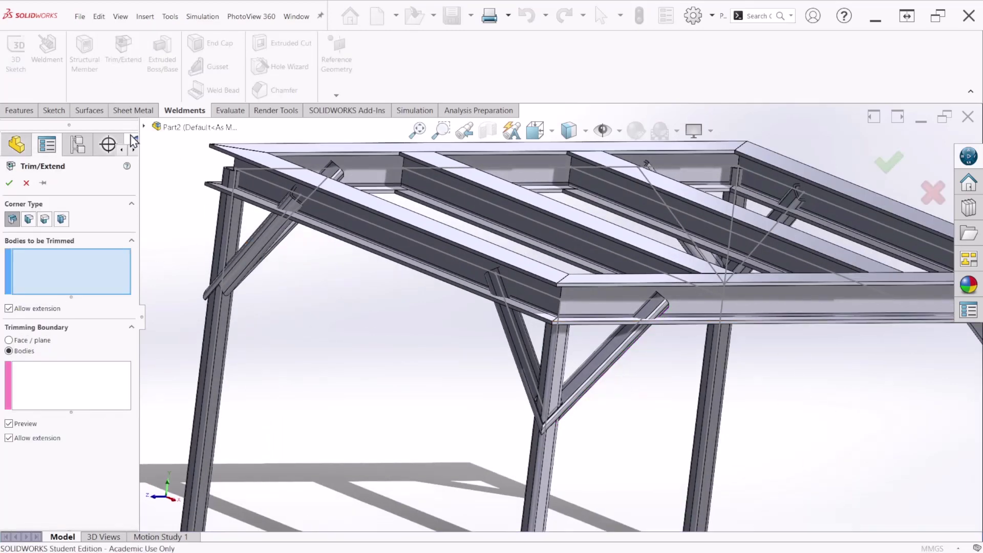
pyautogui.click(220, 227)
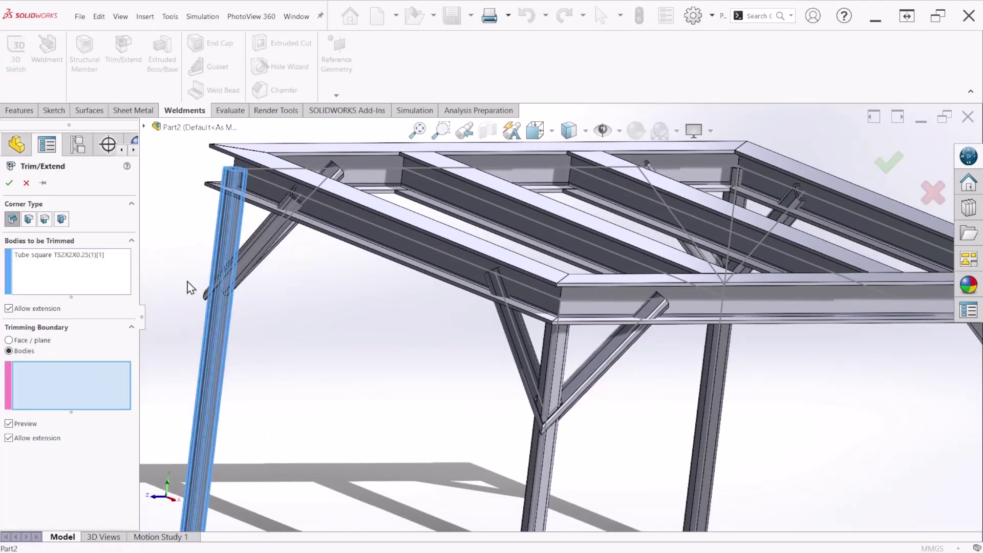
pyautogui.click(254, 195)
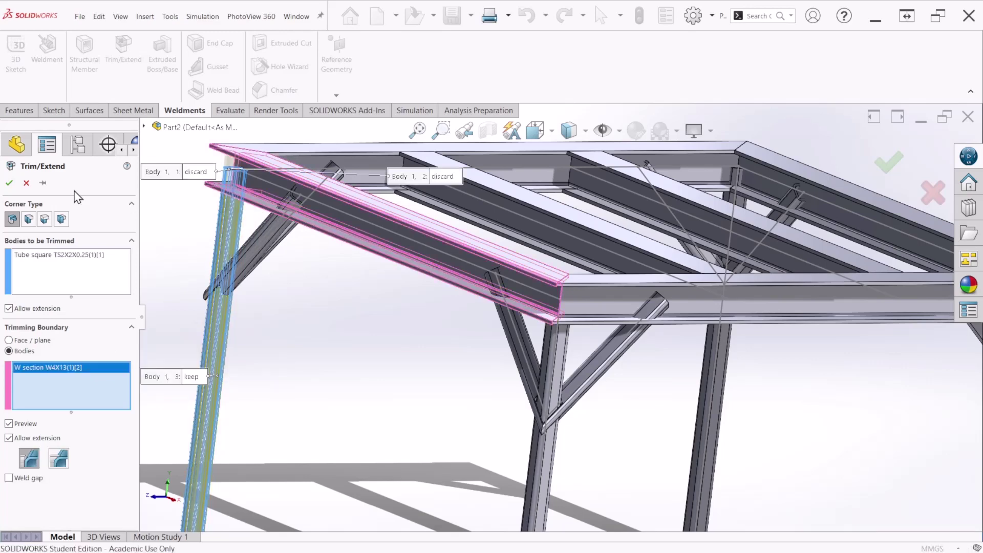
pyautogui.click(44, 184)
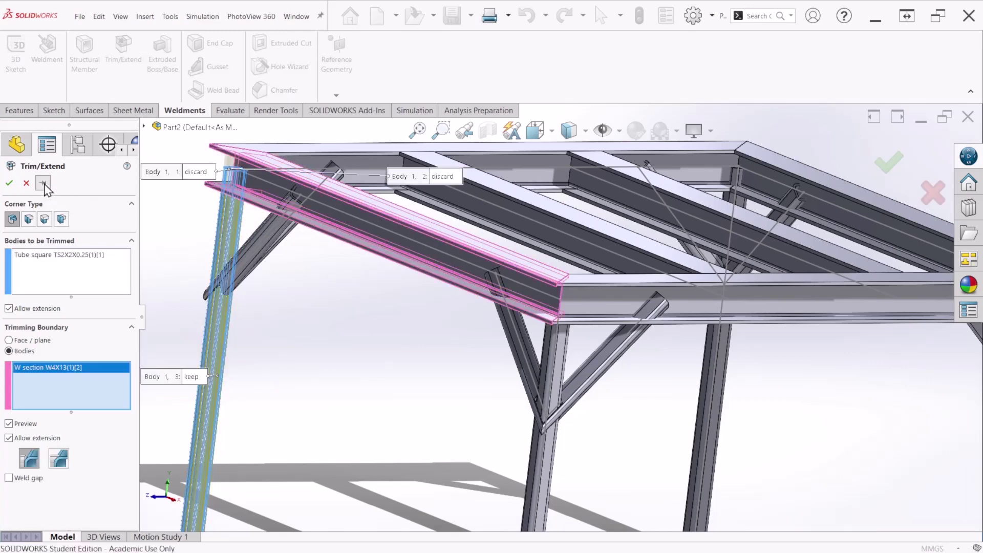
pyautogui.click(9, 183)
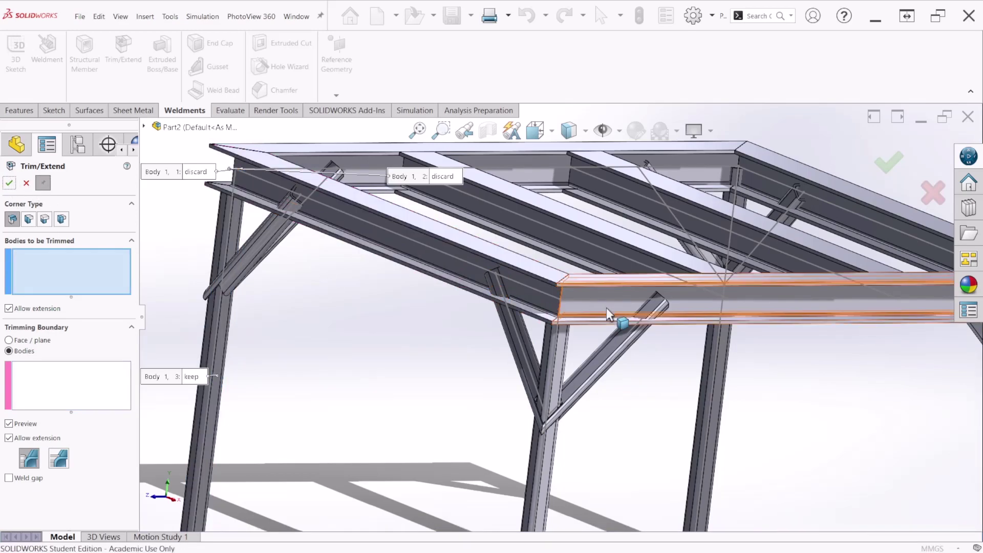
# Trim the top of the third corner leg using the opposite W4x13 end beam as the boundary body.
pyautogui.moveTo(622, 319); pyautogui.dragTo(572, 313, button='middle')
pyautogui.scroll(-6, 542, 289)
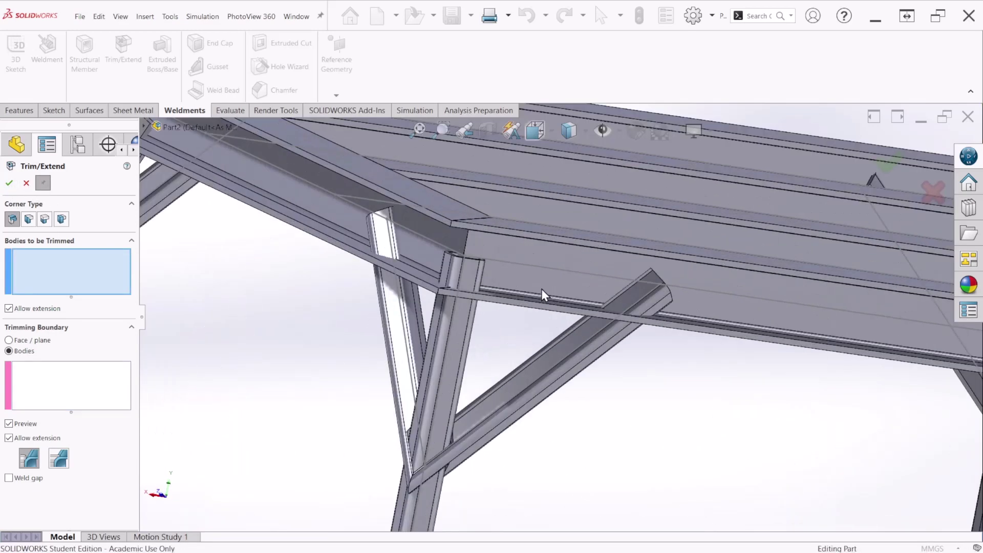
pyautogui.click(425, 322)
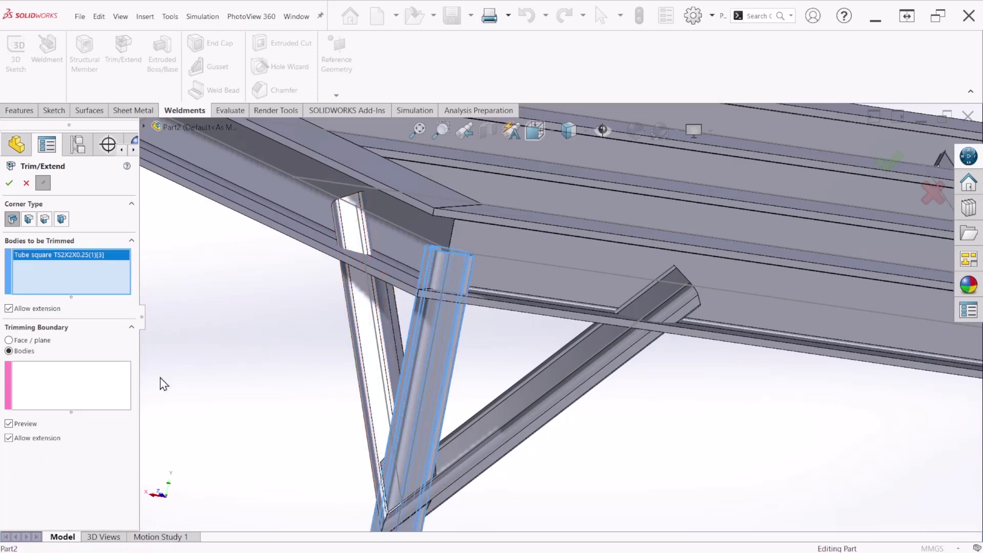
pyautogui.click(561, 258)
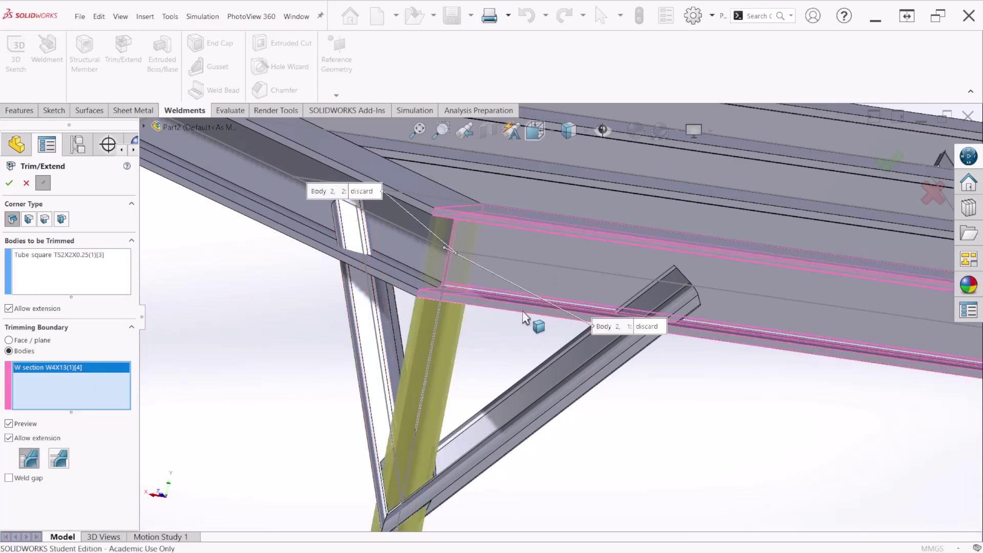
pyautogui.click(10, 185)
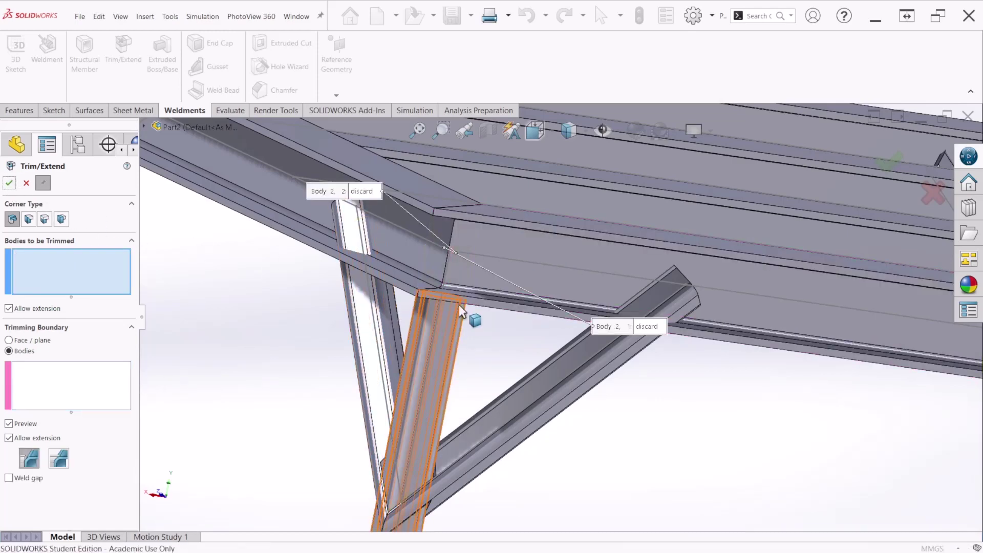
# Trim the top of the last corner leg using the remaining W4x13 side beam as the boundary body.
pyautogui.scroll(8, 459, 305)
pyautogui.scroll(-10, 759, 356)
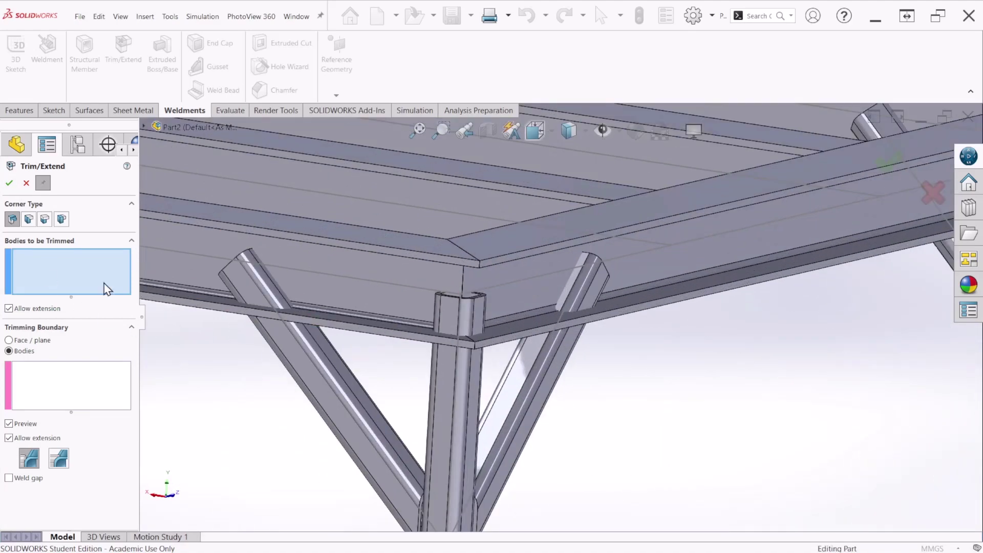
pyautogui.click(456, 386)
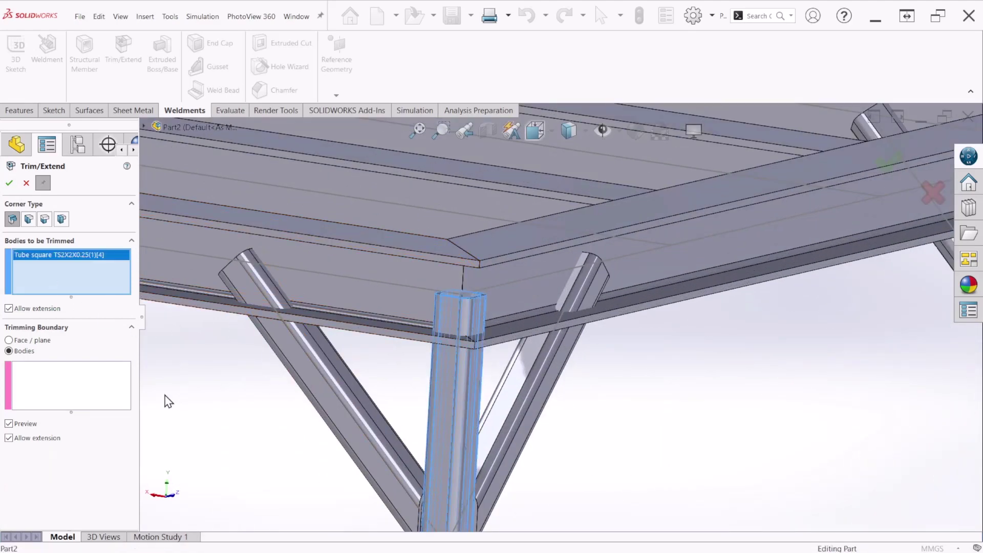
pyautogui.click(496, 284)
pyautogui.click(889, 167)
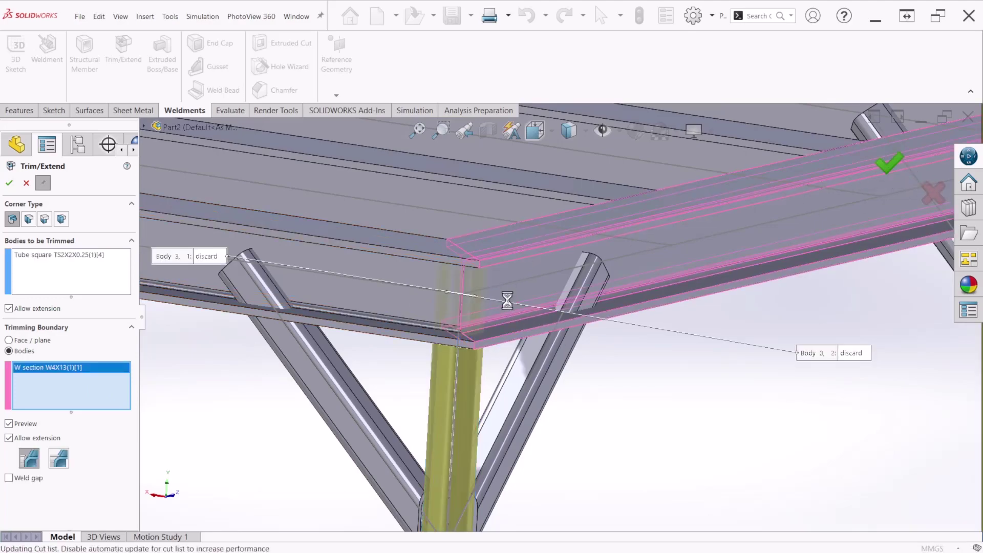
# Exit the Trim/Extend command after trimming the corner legs.
pyautogui.scroll(10, 514, 335)
pyautogui.moveTo(562, 349); pyautogui.dragTo(507, 368, button='middle')
pyautogui.scroll(2, 507, 374)
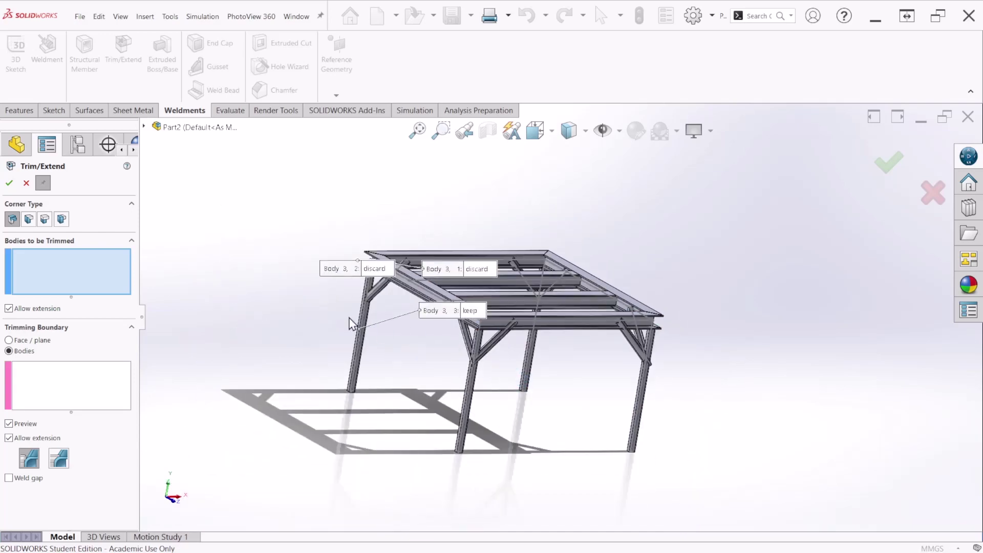
pyautogui.click(27, 183)
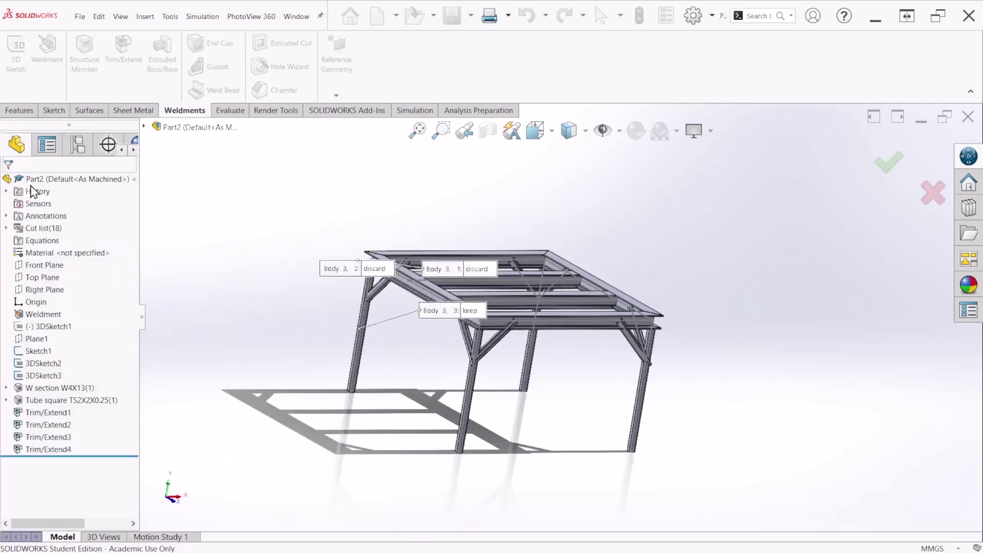
# Examine how the diagonal braces meet the corner legs and the W4x13 top beams.
pyautogui.scroll(-8, 534, 309)
pyautogui.scroll(5, 640, 370)
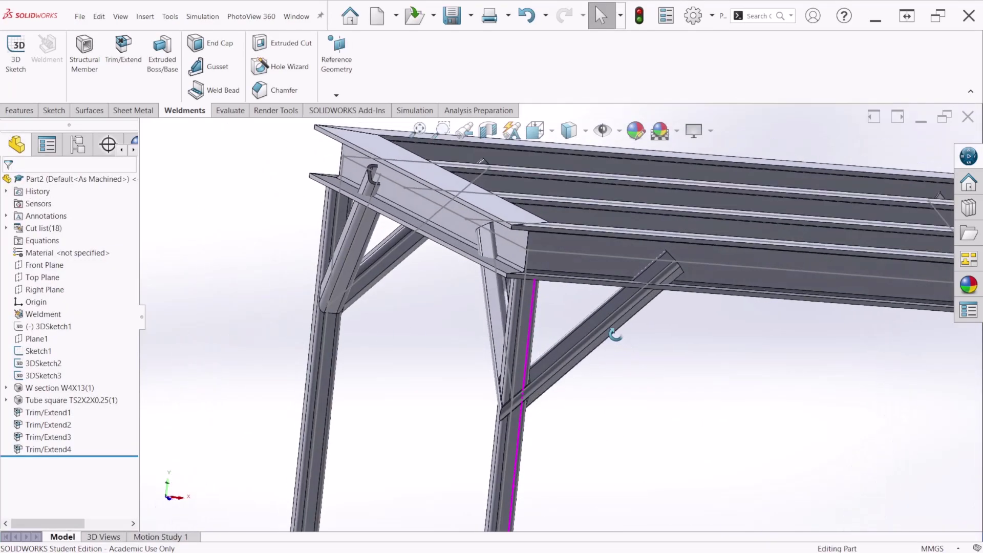
pyautogui.moveTo(617, 334)
pyautogui.mouseDown(button='middle')
pyautogui.moveTo(610, 290)
pyautogui.moveTo(632, 325)
pyautogui.mouseUp(button='middle')
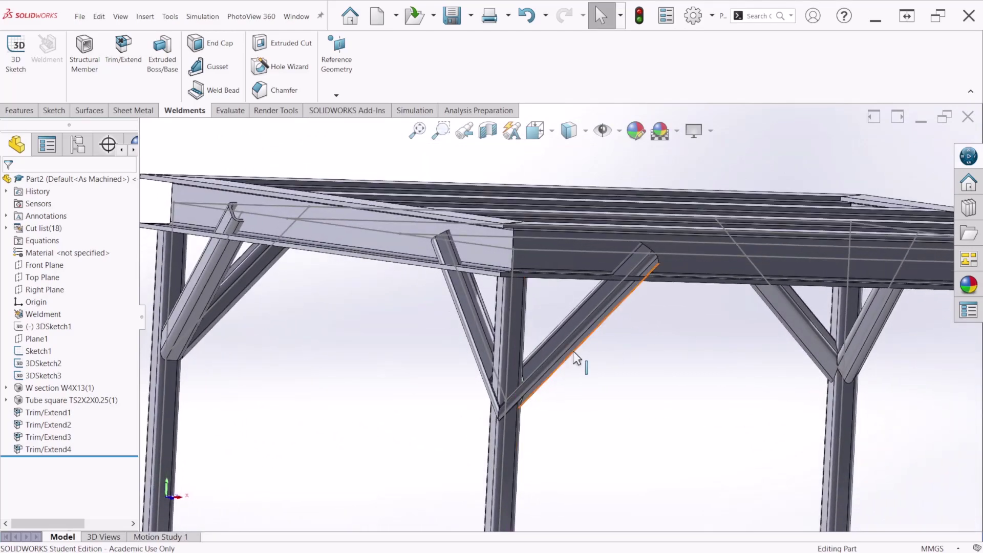
pyautogui.scroll(-2, 571, 361)
pyautogui.moveTo(536, 422); pyautogui.dragTo(509, 432, button='middle')
pyautogui.scroll(-3, 569, 333)
pyautogui.scroll(3, 570, 333)
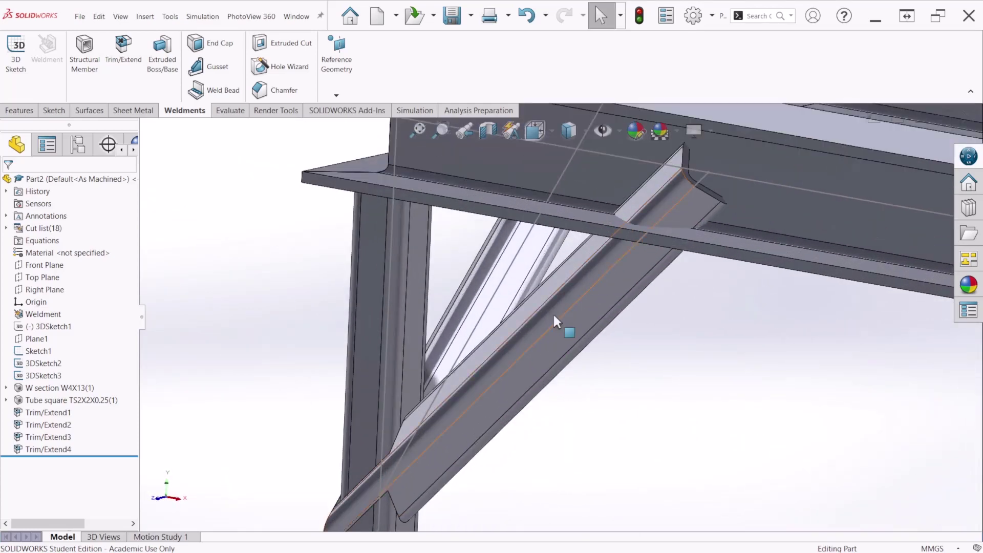
pyautogui.moveTo(564, 329); pyautogui.dragTo(263, 424, button='middle')
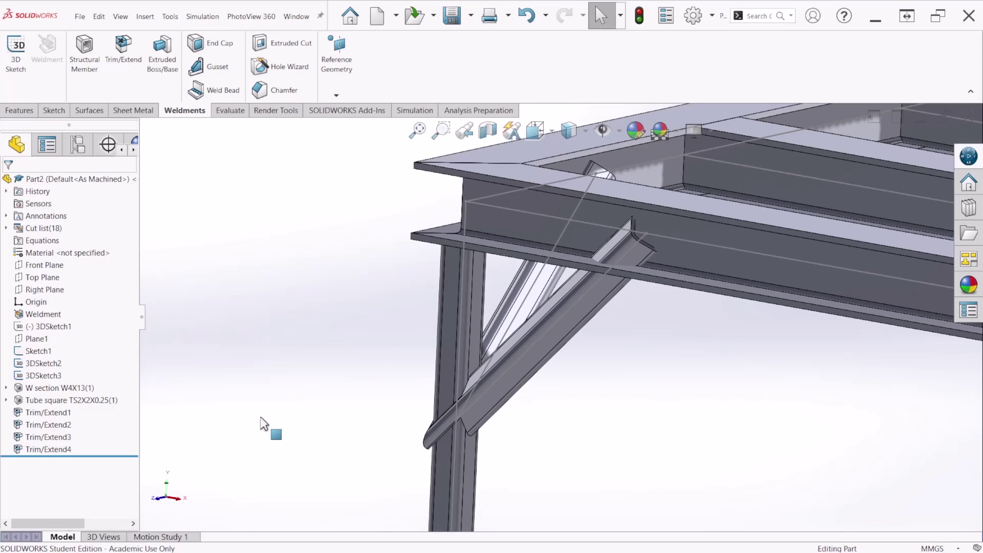
pyautogui.rightClick(57, 400)
pyautogui.click(68, 286)
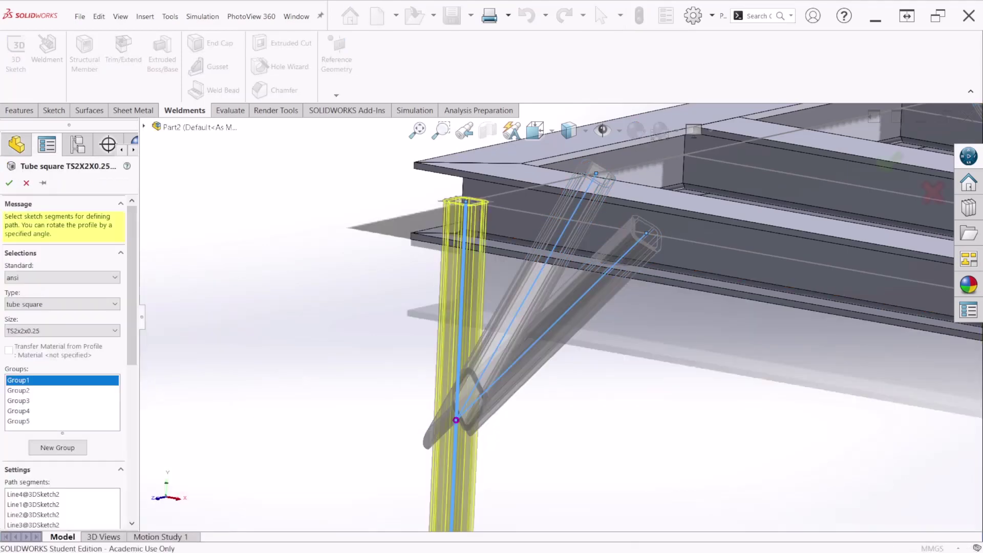
pyautogui.moveTo(129, 340); pyautogui.dragTo(129, 446)
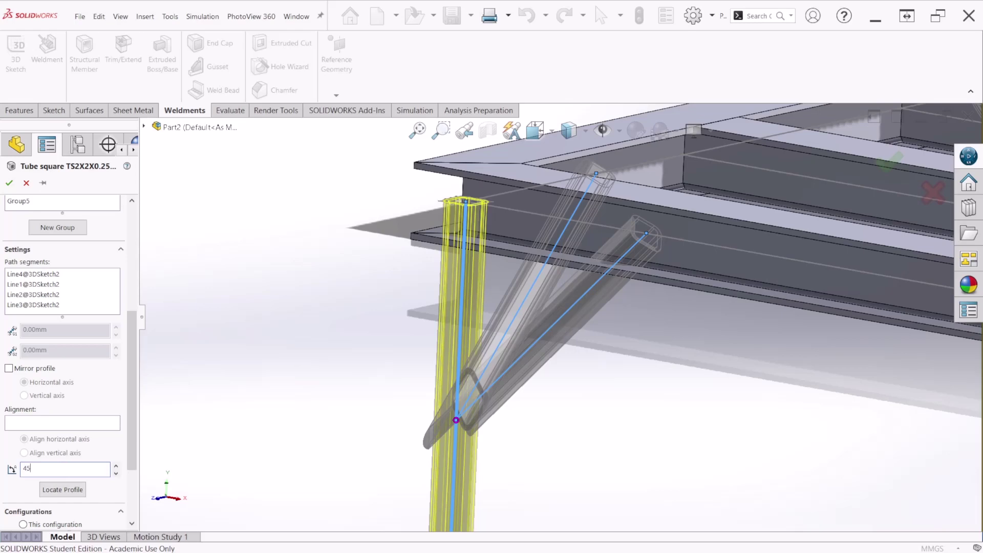
pyautogui.press('Return')
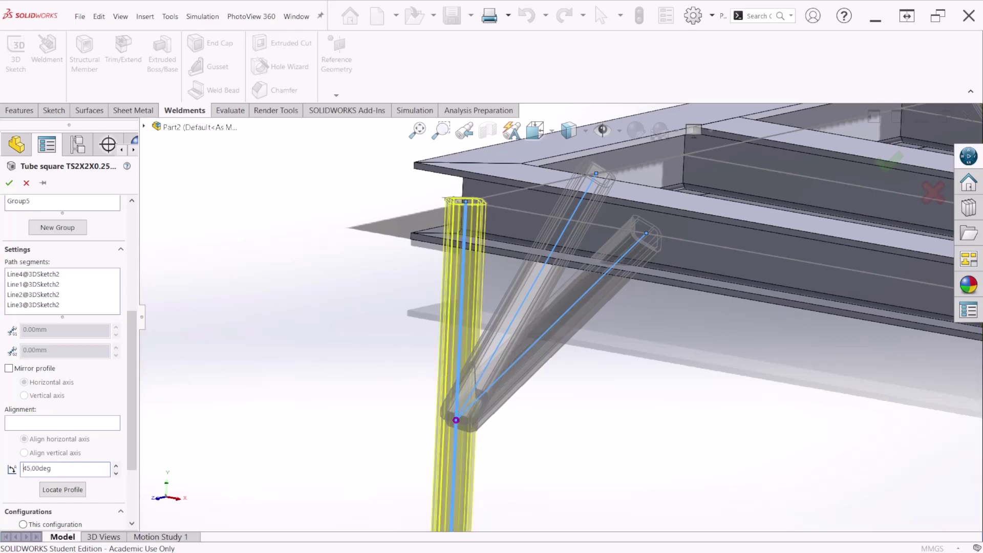
pyautogui.click(26, 183)
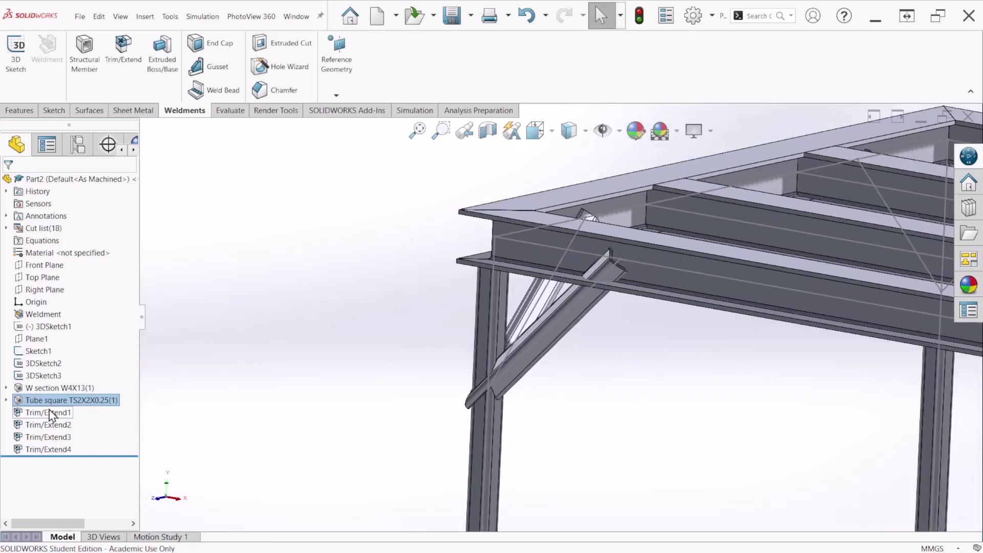
# Edit the TS2x2x0.25 tube member so that the Group2 brace pair has its profile rotated 45 degrees, and apply the change.
pyautogui.click(568, 319)
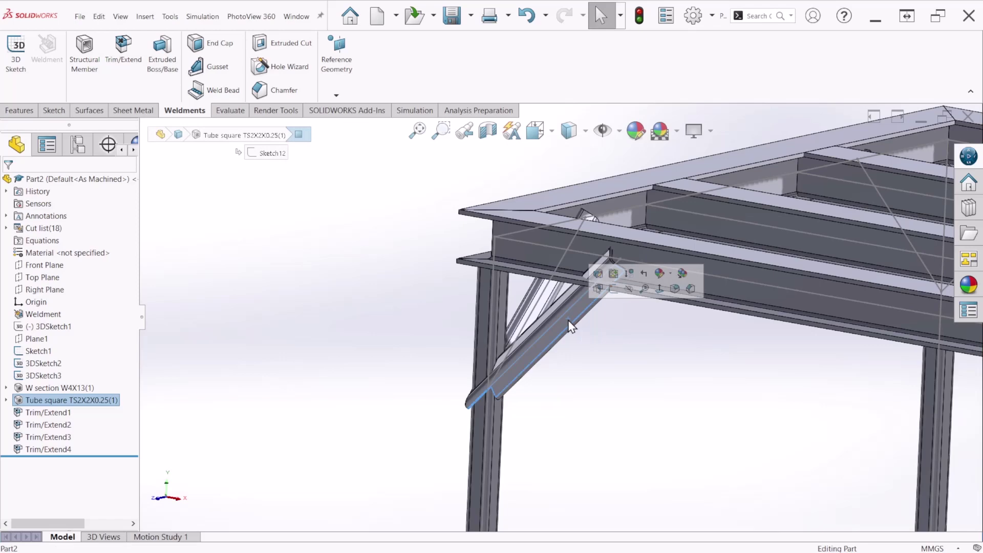
pyautogui.click(78, 404)
pyautogui.click(40, 339)
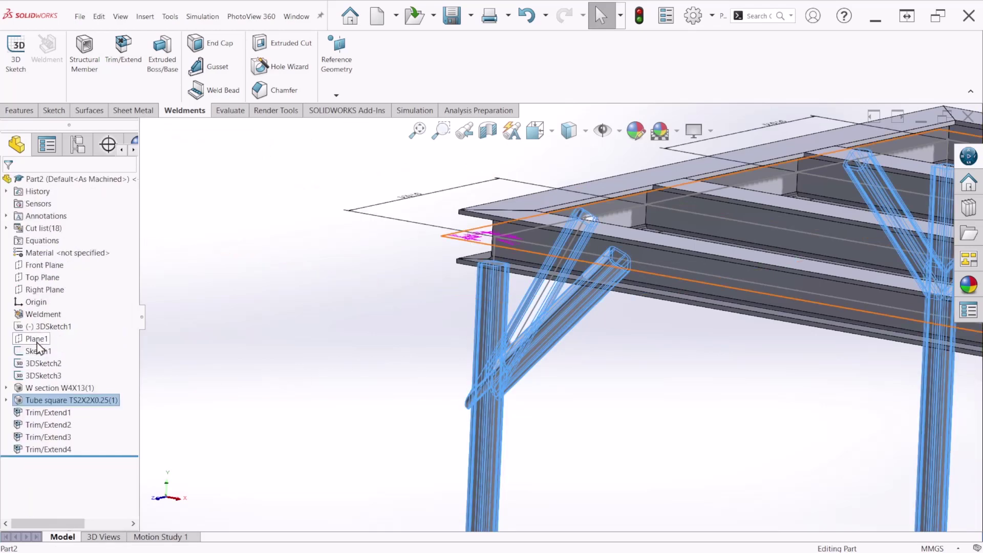
pyautogui.rightClick(45, 402)
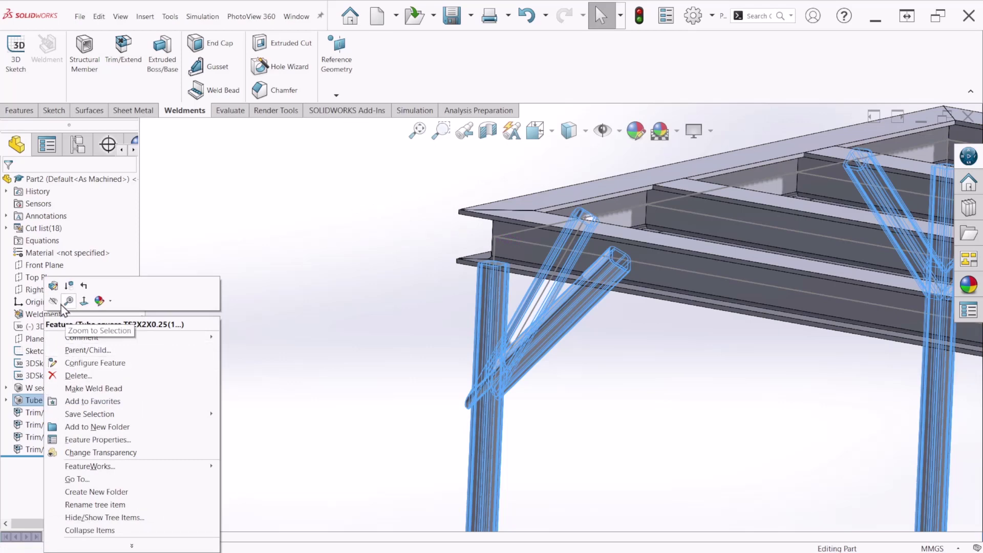
pyautogui.click(91, 303)
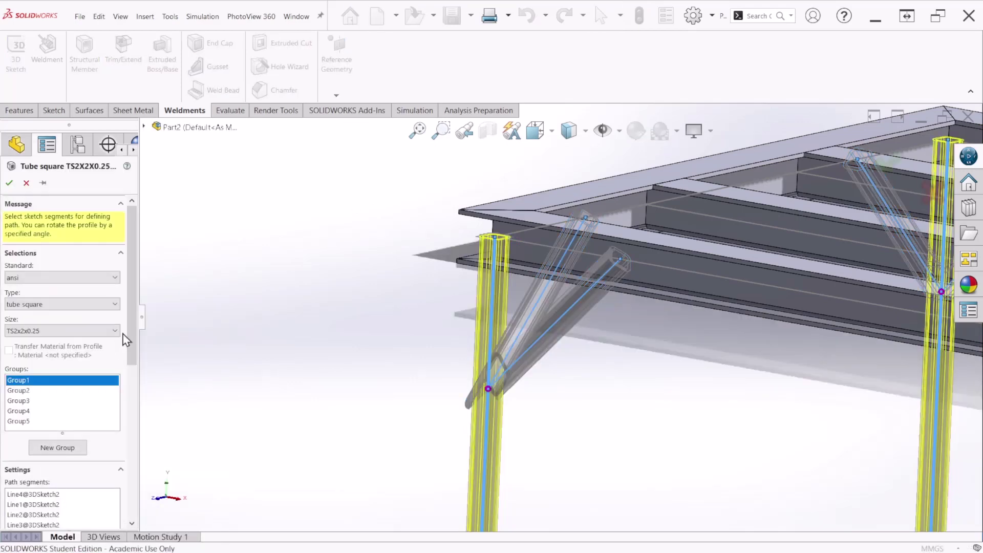
pyautogui.click(22, 391)
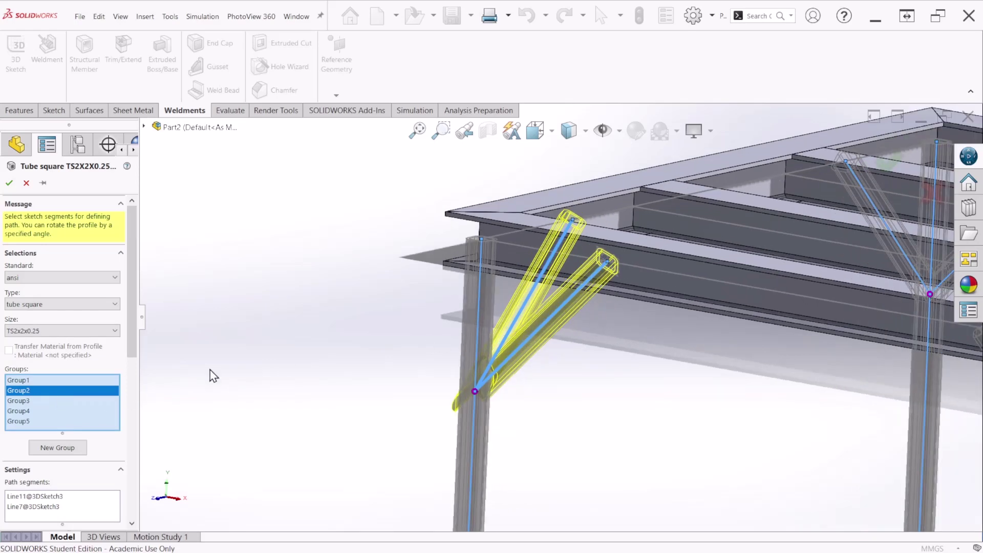
pyautogui.scroll(-5, 118, 328)
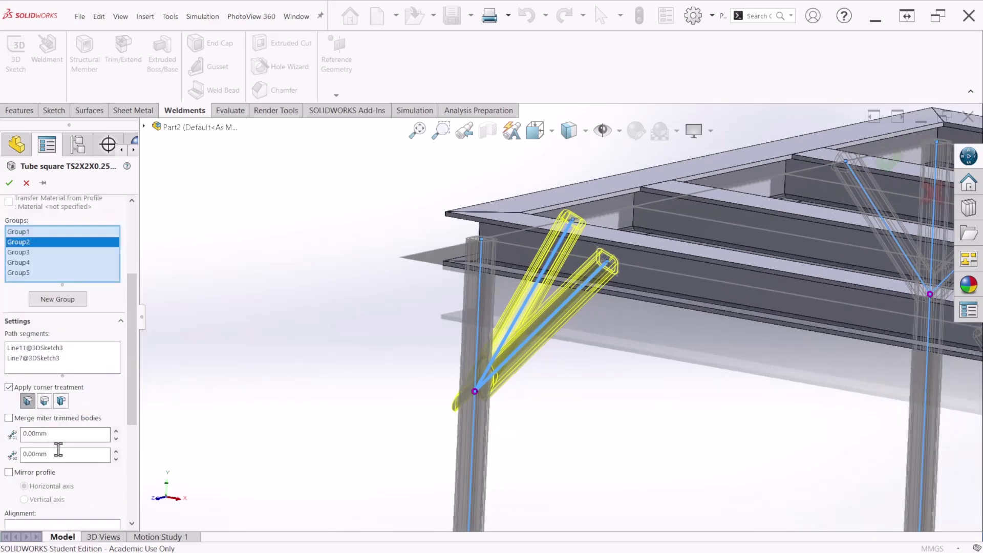
pyautogui.moveTo(129, 385); pyautogui.dragTo(106, 450)
pyautogui.click(81, 422)
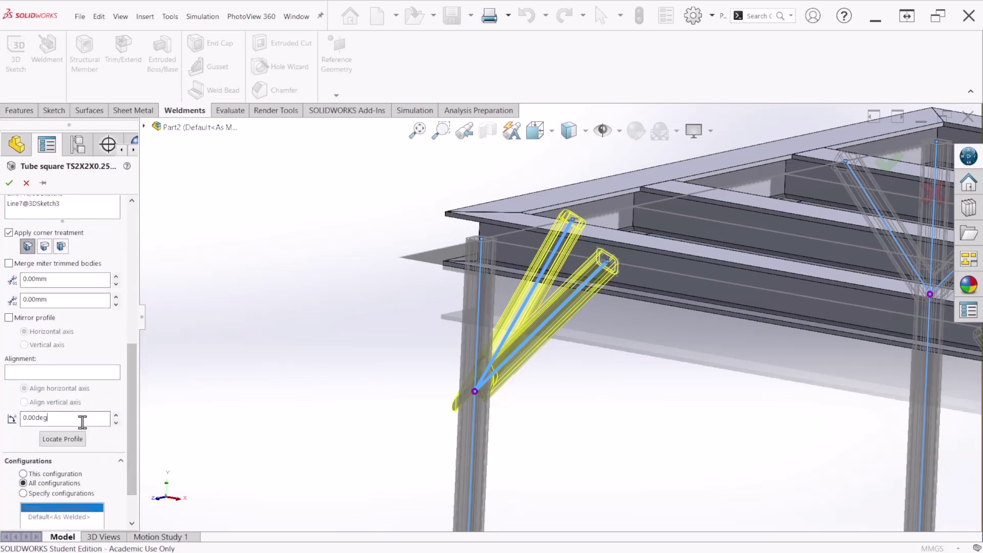
pyautogui.write('45')
pyautogui.press('Return')
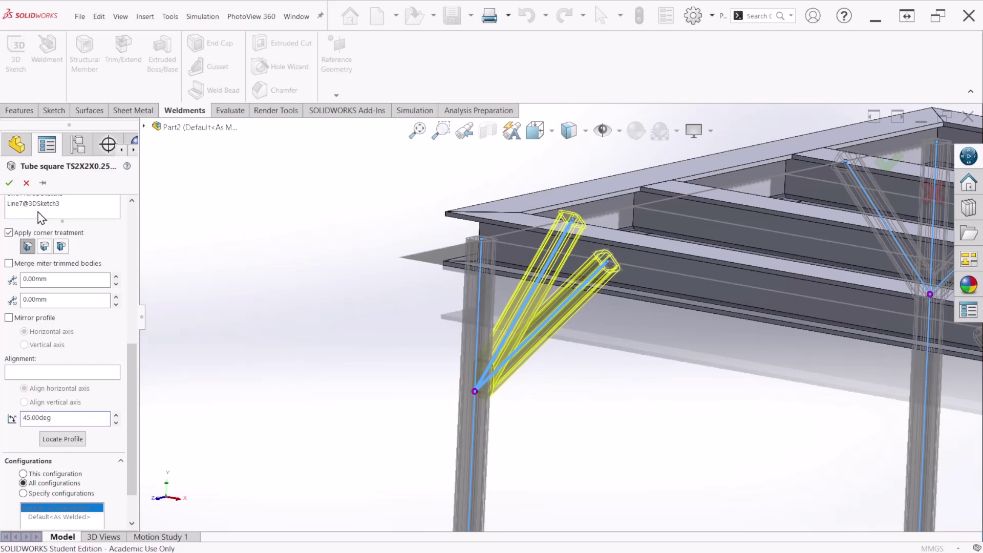
pyautogui.click(43, 183)
pyautogui.scroll(8, 56, 287)
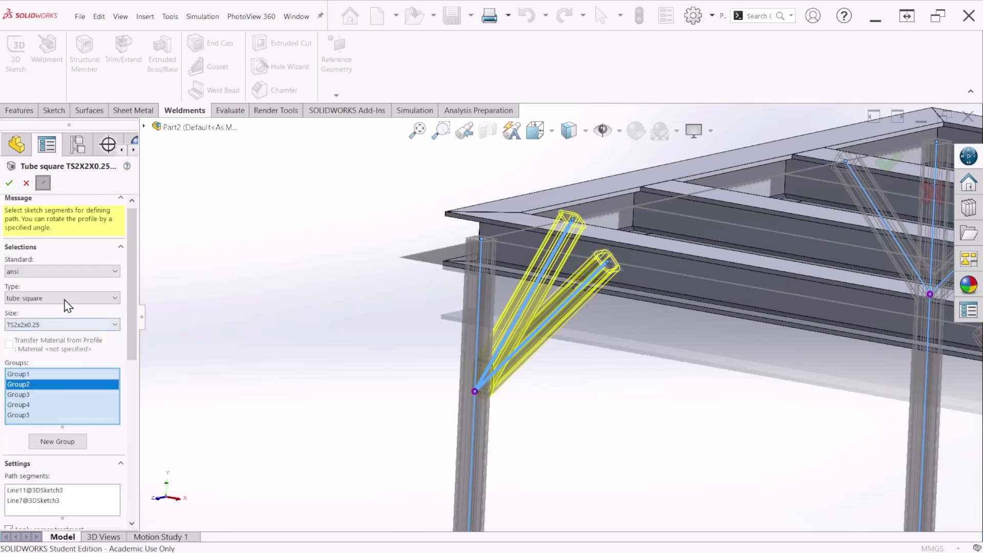
pyautogui.click(9, 184)
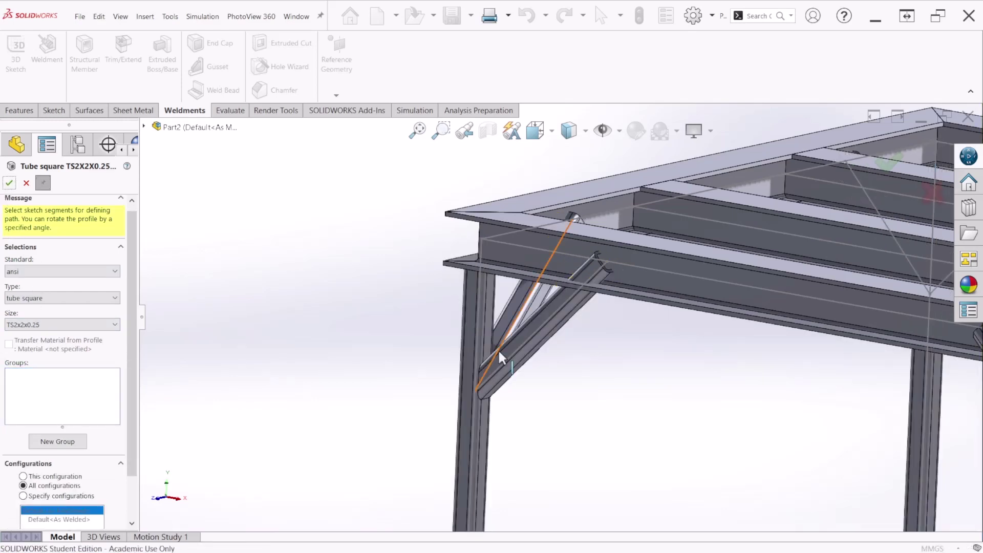
# Examine the rotated brace pair and its neighbours at the corner legs, and close the structural member command.
pyautogui.scroll(2, 499, 349)
pyautogui.scroll(-5, 533, 366)
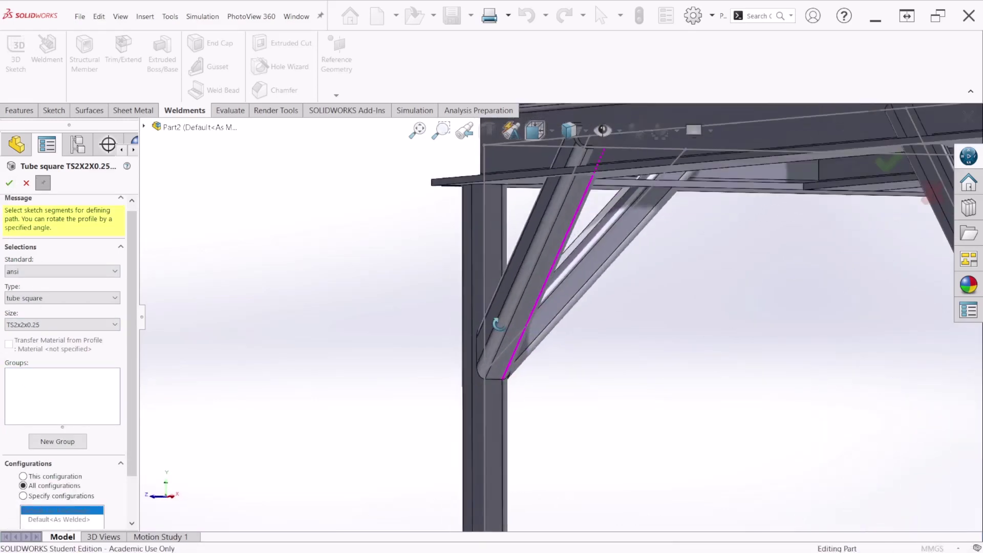
pyautogui.moveTo(497, 324); pyautogui.dragTo(506, 352, button='middle')
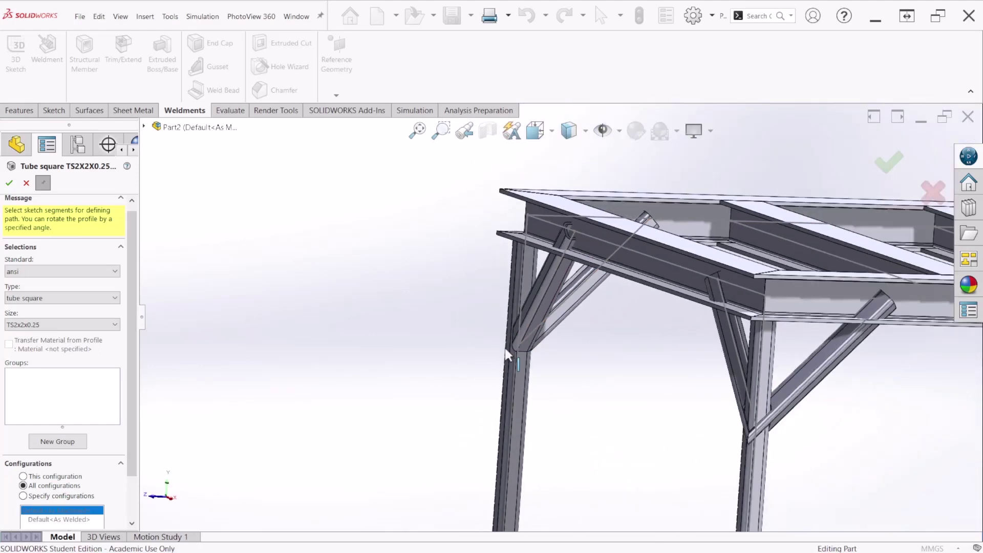
pyautogui.moveTo(699, 387)
pyautogui.mouseDown(button='middle')
pyautogui.moveTo(687, 369)
pyautogui.moveTo(709, 387)
pyautogui.mouseUp(button='middle')
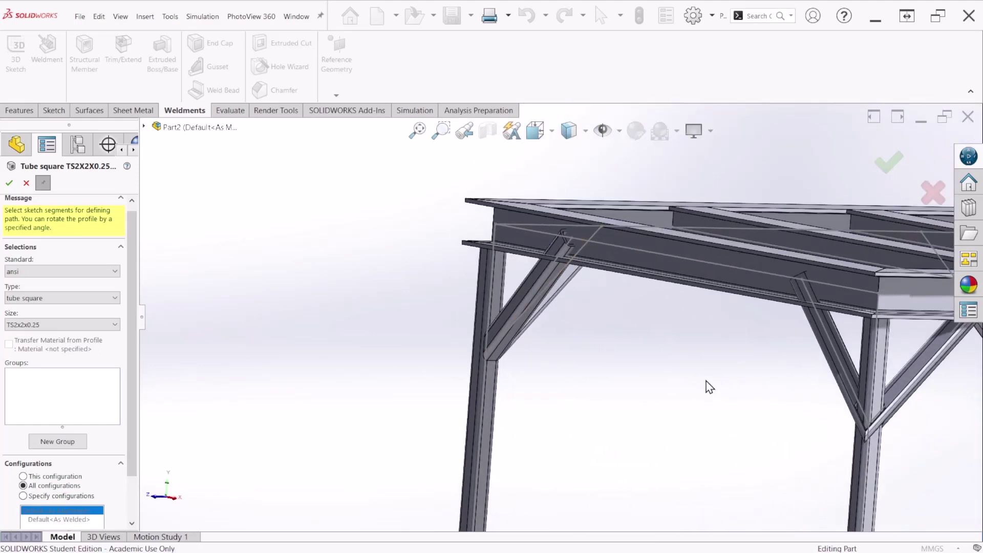
pyautogui.click(25, 184)
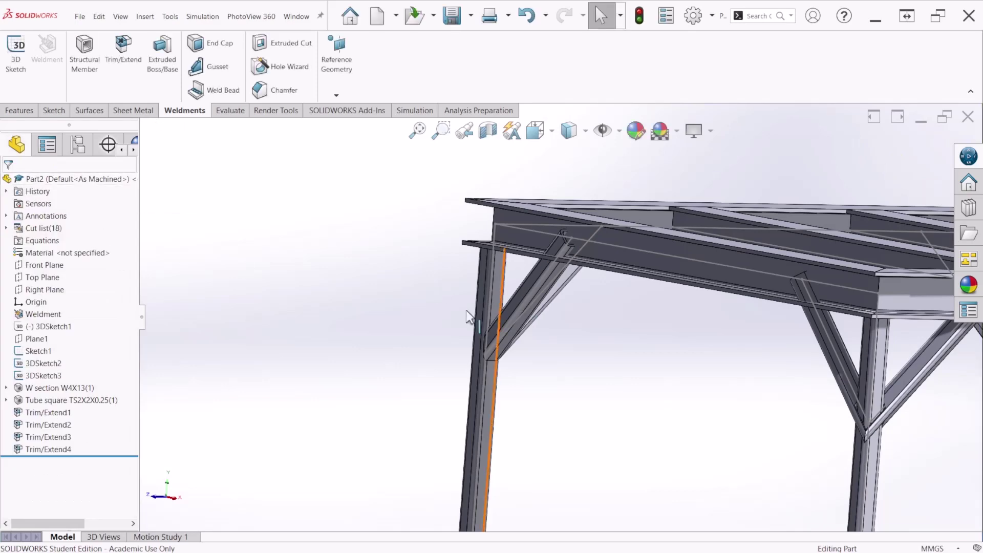
# Reopen the TS2x2x0.25 tube member for editing and set the Group3 brace pair's profile rotation angle to 45 degrees.
pyautogui.rightClick(76, 401)
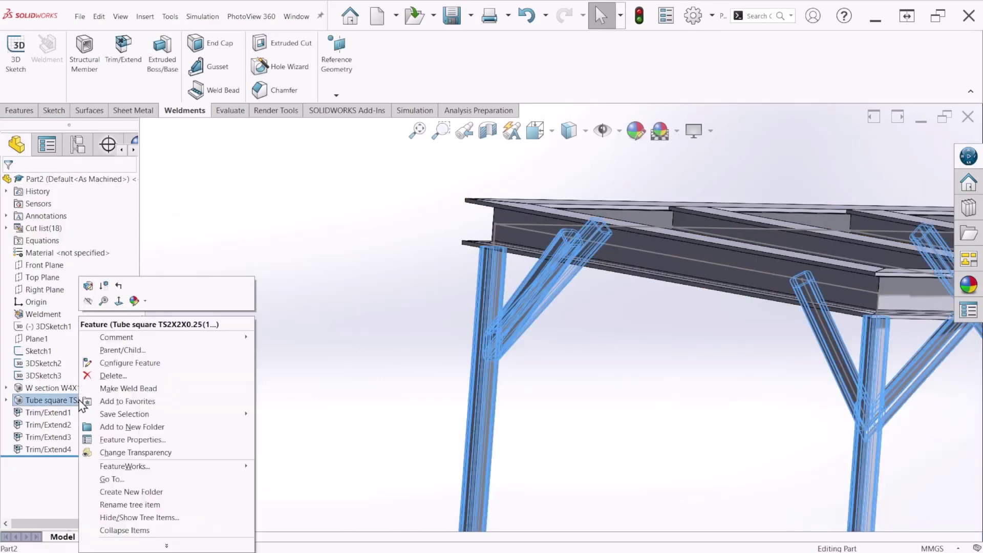
pyautogui.click(88, 287)
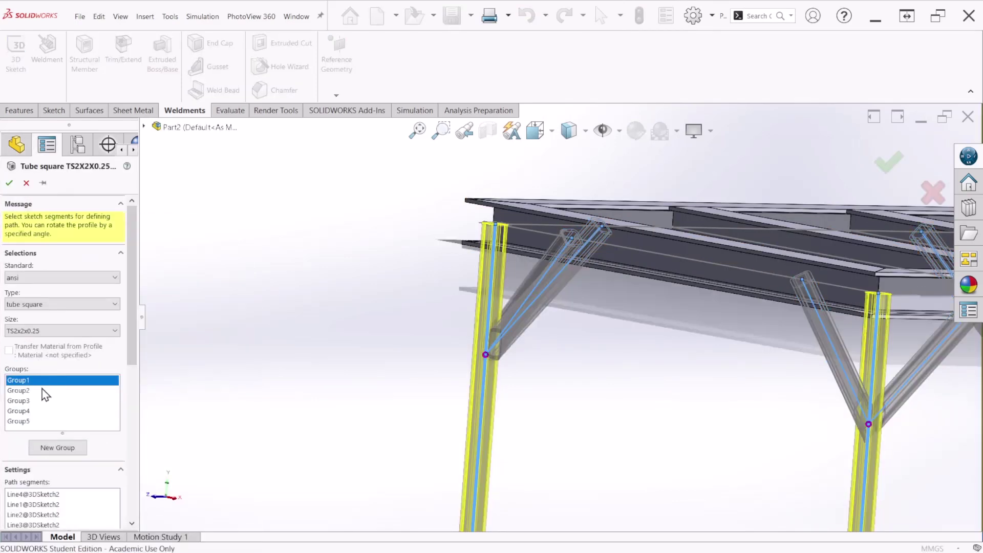
pyautogui.click(31, 401)
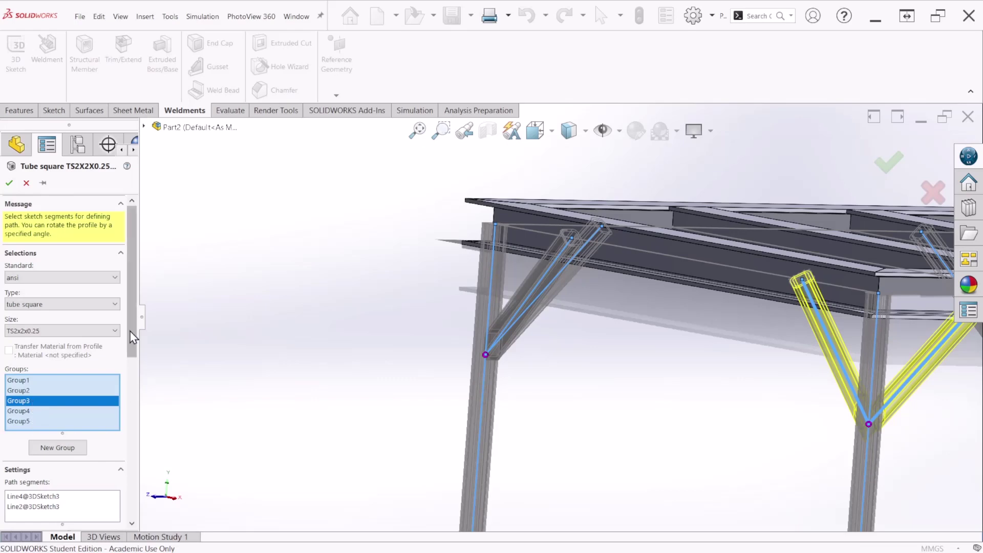
pyautogui.moveTo(130, 317); pyautogui.dragTo(130, 392)
pyautogui.scroll(-5, 77, 476)
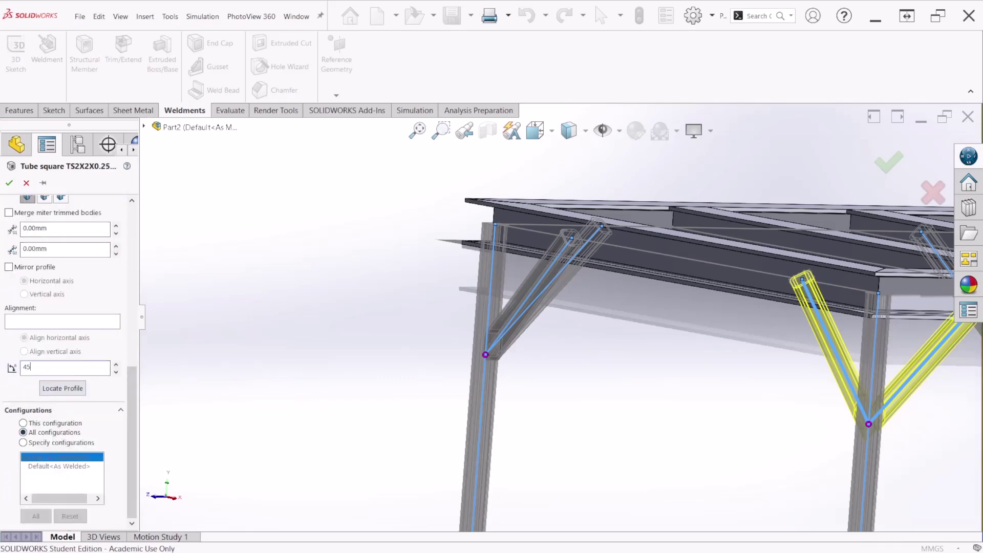
pyautogui.press('Return')
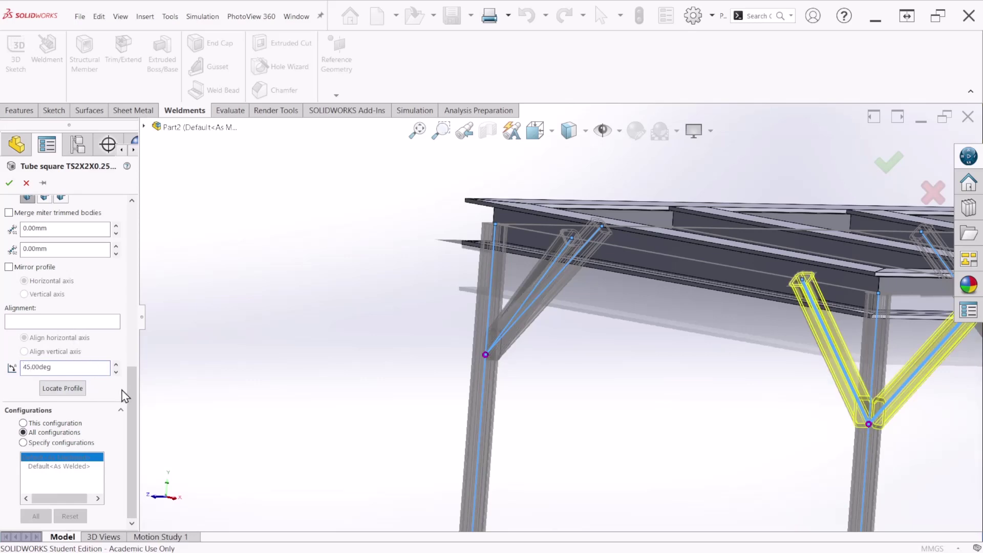
# Set the profile rotation angle of the Group4 brace pair to 45 degrees.
pyautogui.moveTo(131, 386); pyautogui.dragTo(132, 277)
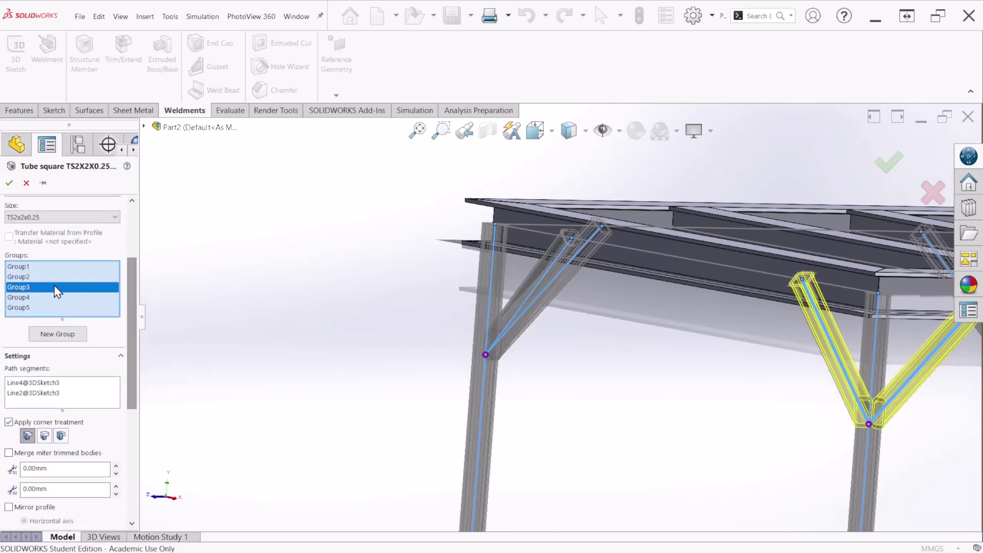
pyautogui.click(44, 297)
pyautogui.scroll(5, 533, 348)
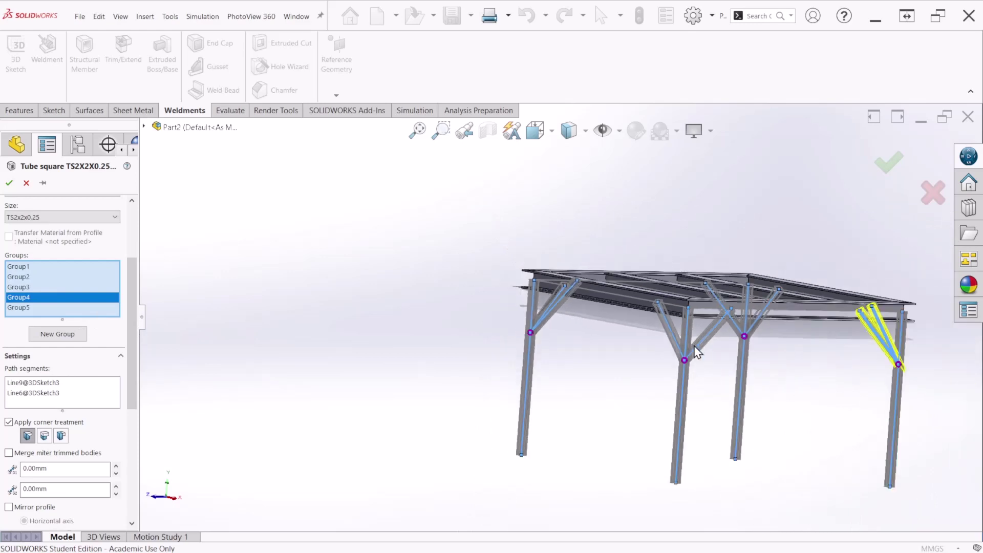
pyautogui.scroll(1, 563, 358)
pyautogui.scroll(-3, 128, 405)
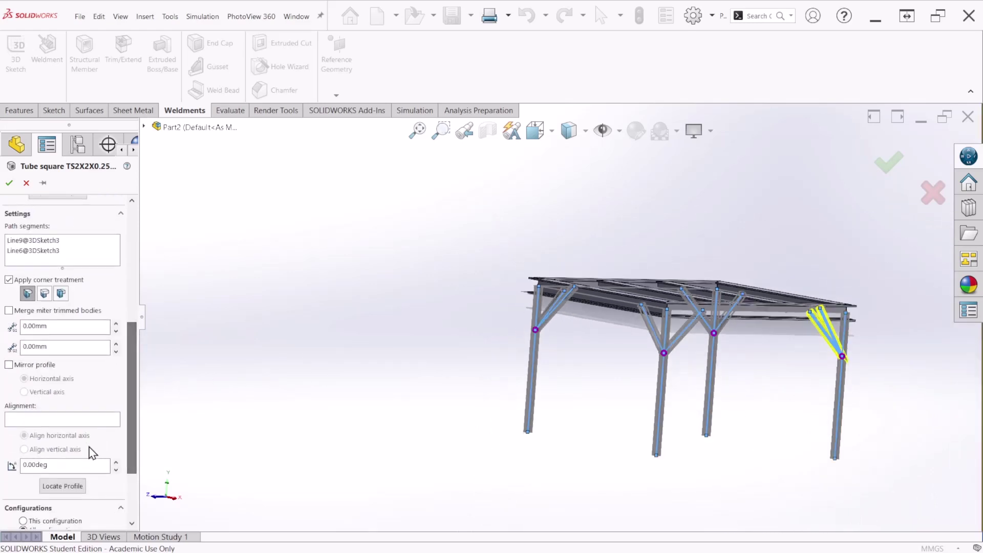
pyautogui.click(76, 464)
pyautogui.press('Return')
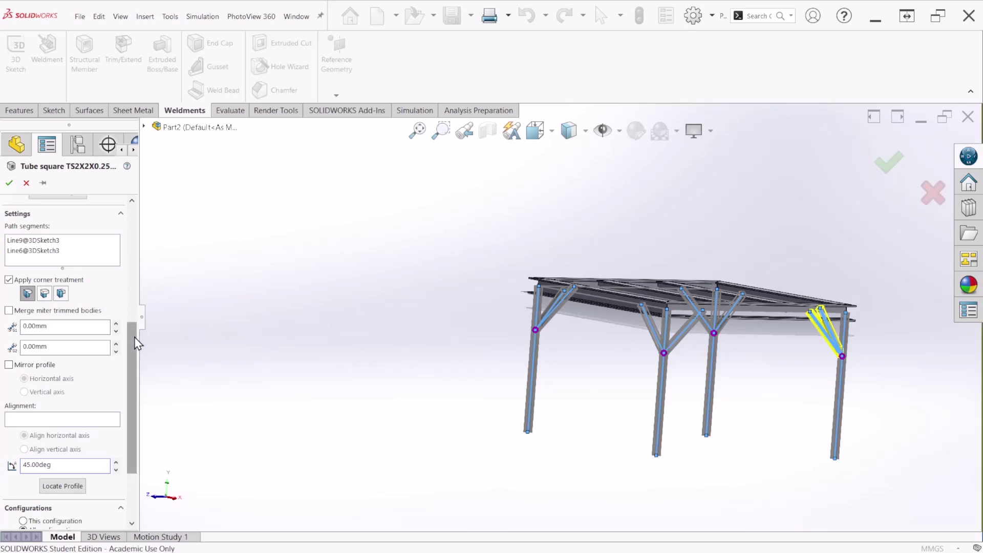
# Set the profile rotation angle of the Group5 brace pair to 45 degrees and apply the changes to the tube member.
pyautogui.scroll(3, 125, 307)
pyautogui.click(32, 262)
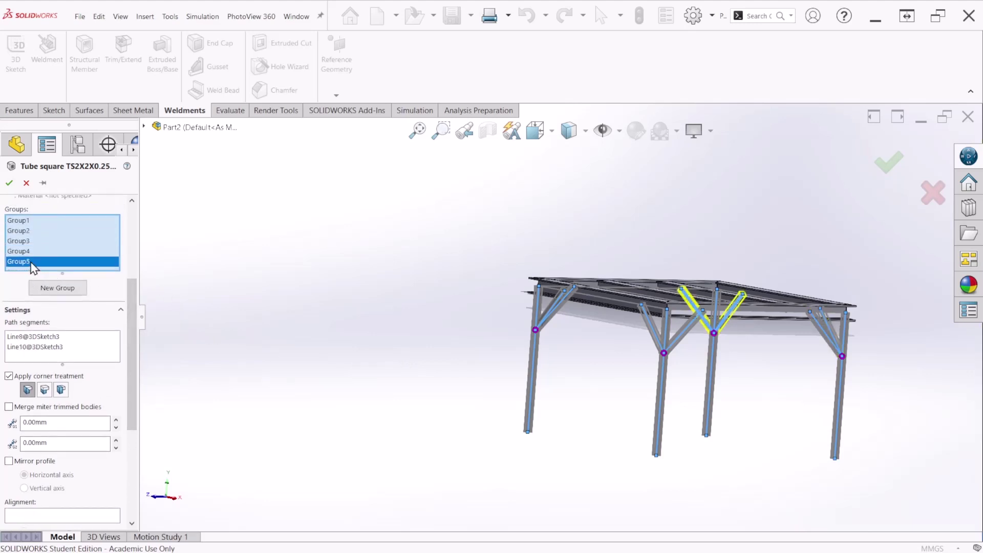
pyautogui.scroll(-3, 67, 395)
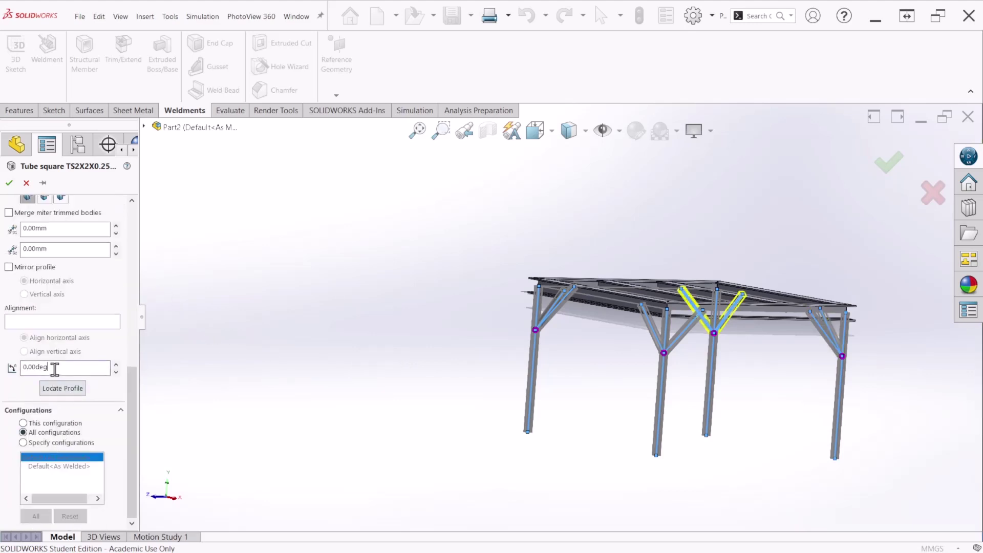
pyautogui.press('Return')
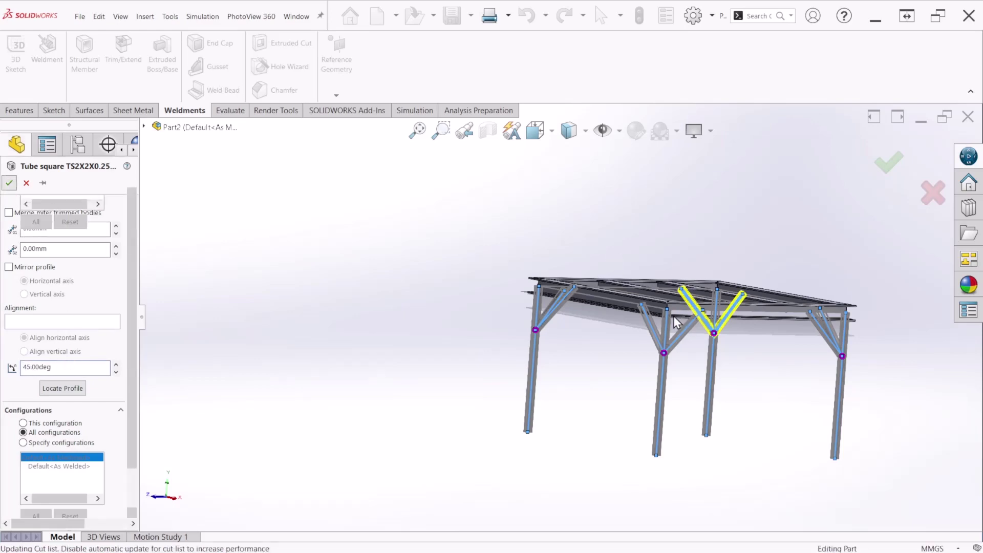
# Trim the first corner brace against the adjoining W4x13 beam and corner leg, keeping Trim/Extend ready for further trims.
pyautogui.scroll(-5, 568, 307)
pyautogui.moveTo(525, 322); pyautogui.dragTo(572, 326, button='middle')
pyautogui.scroll(-1, 614, 315)
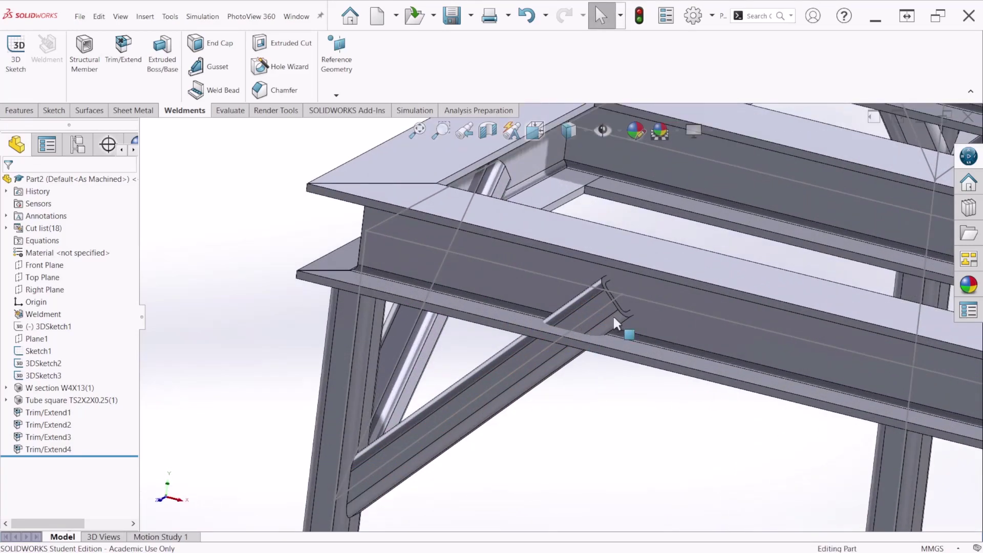
pyautogui.scroll(-1, 595, 348)
pyautogui.scroll(1, 595, 348)
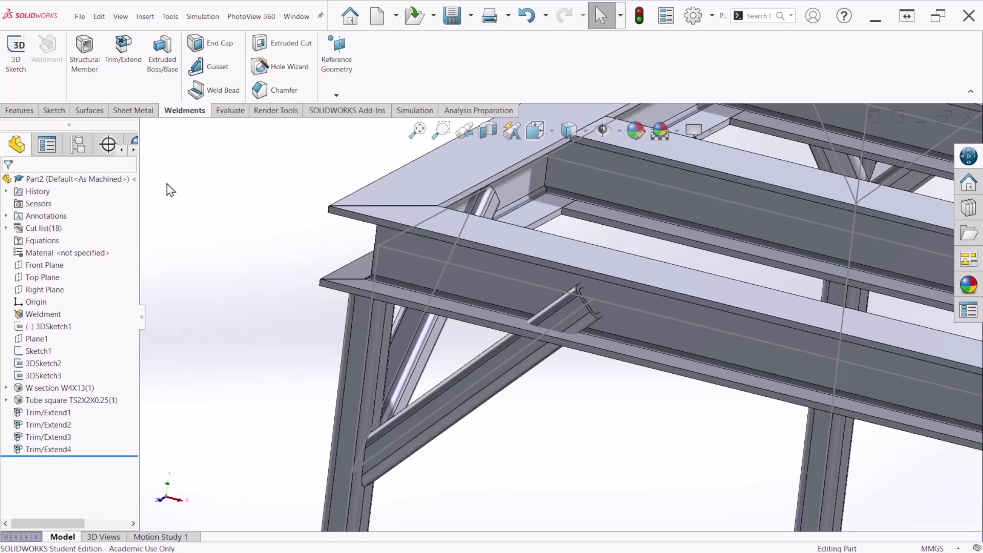
pyautogui.click(123, 51)
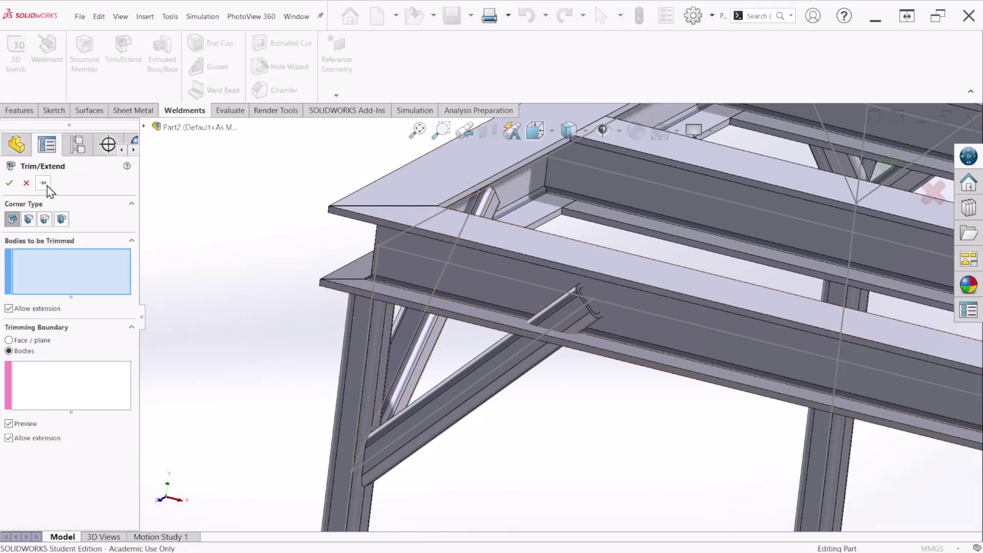
pyautogui.click(466, 391)
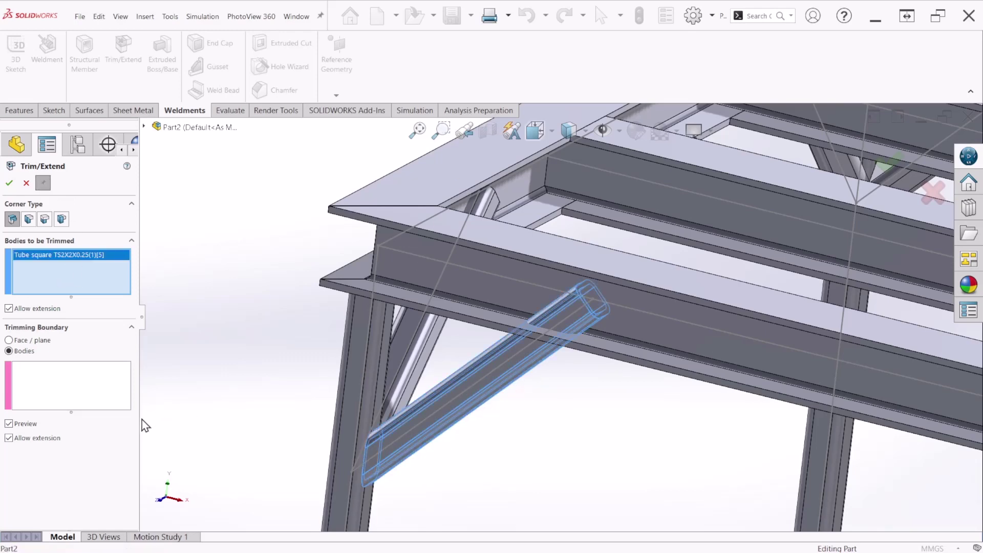
pyautogui.click(101, 395)
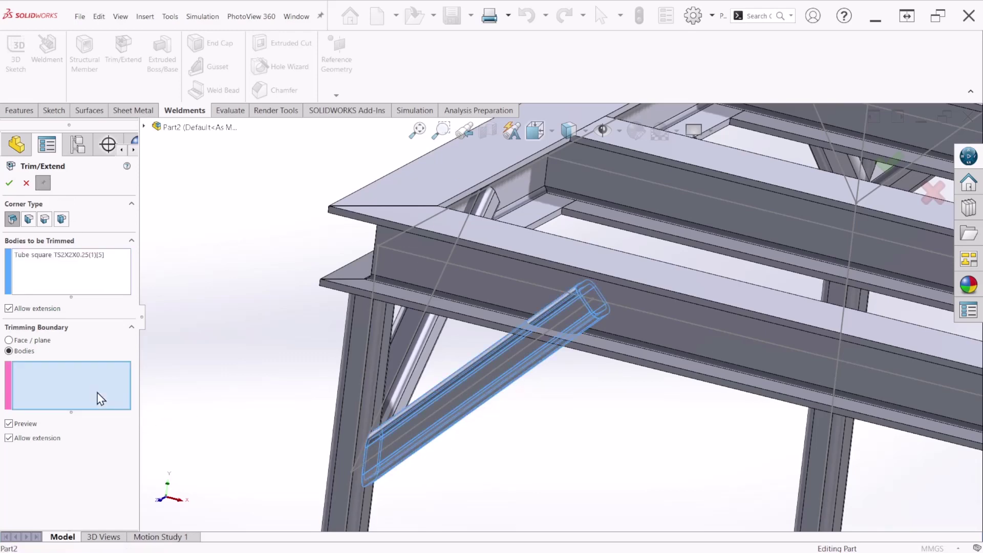
pyautogui.click(657, 322)
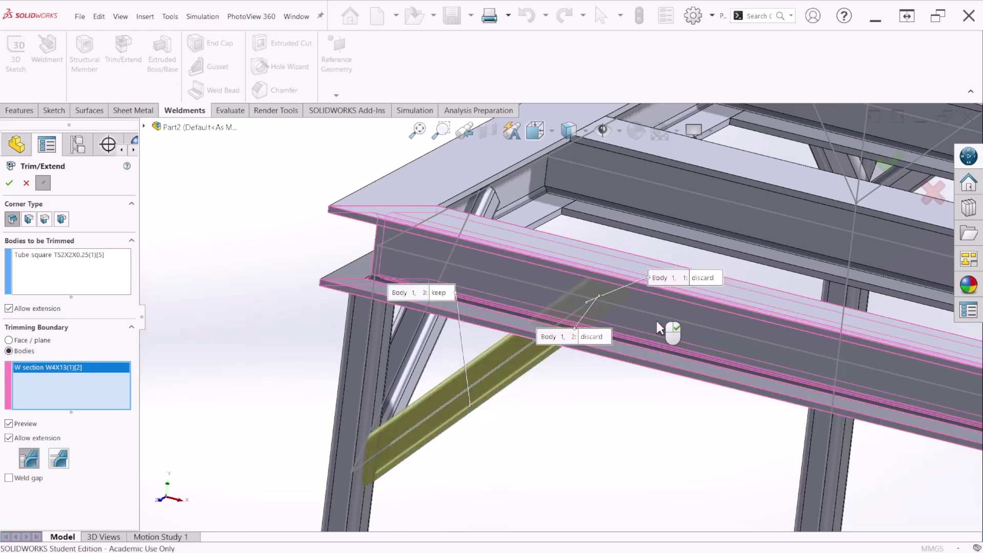
pyautogui.click(355, 376)
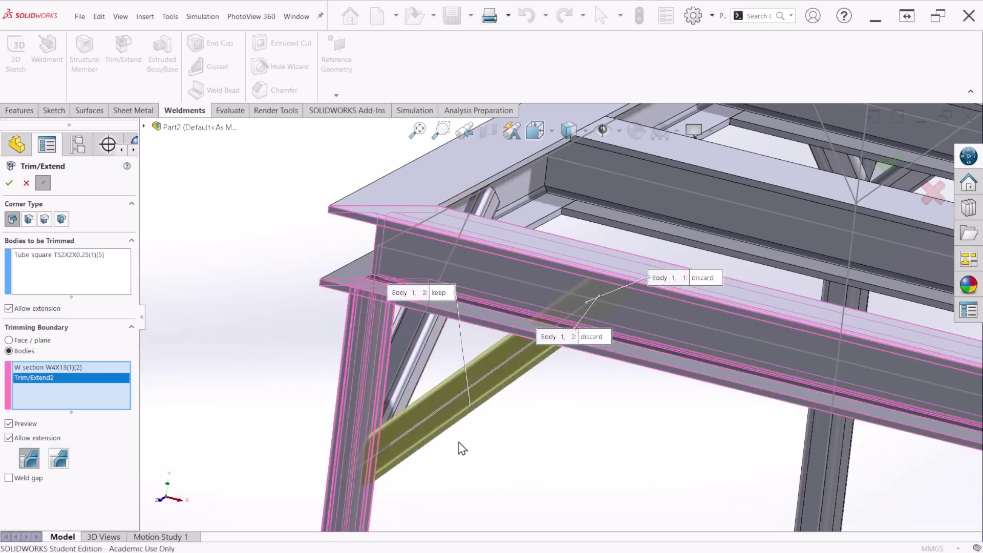
pyautogui.click(10, 184)
# Trim the second brace at the same corner against the adjacent perpendicular W4x13 beam and the corner leg.
pyautogui.moveTo(516, 435); pyautogui.dragTo(577, 447, button='middle')
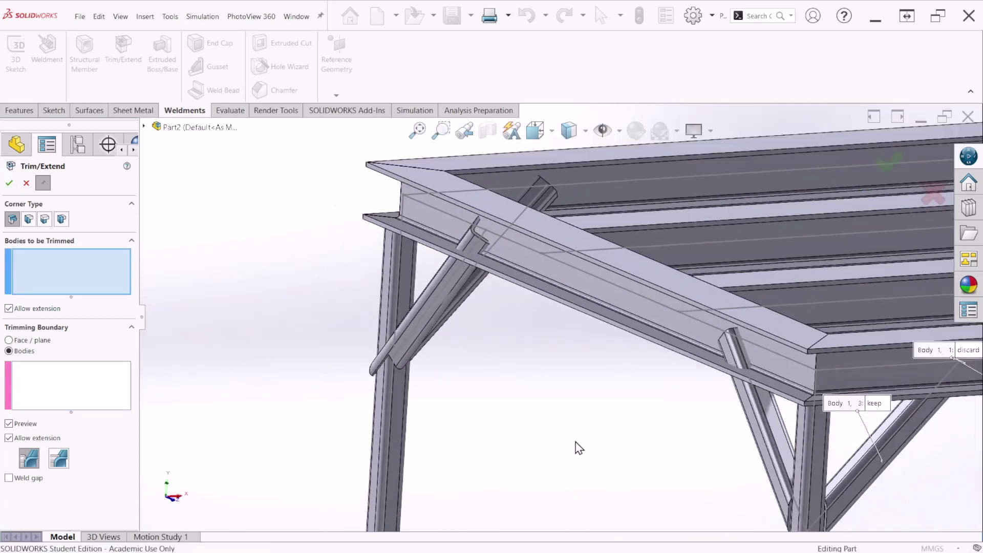
pyautogui.scroll(3, 856, 447)
pyautogui.scroll(-4, 794, 448)
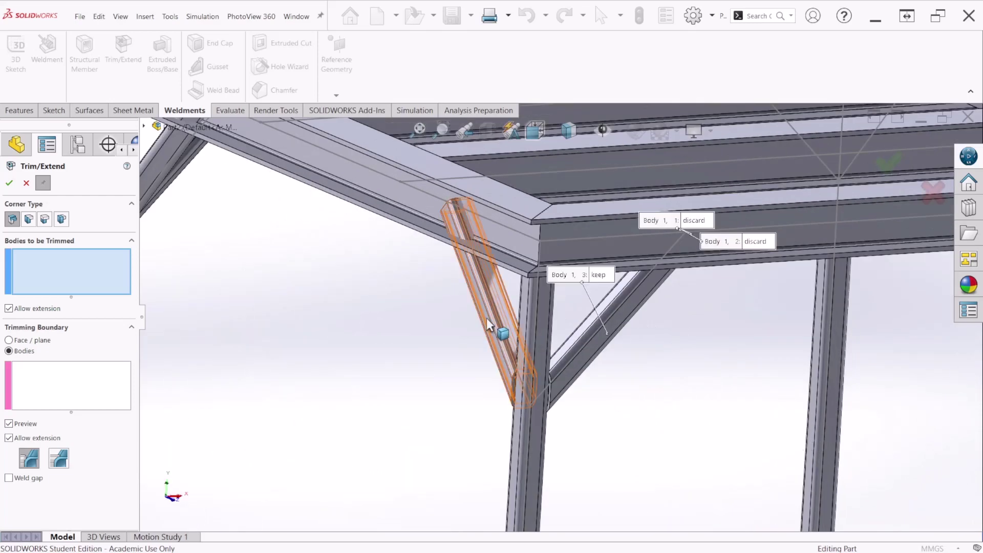
pyautogui.click(500, 295)
pyautogui.click(109, 395)
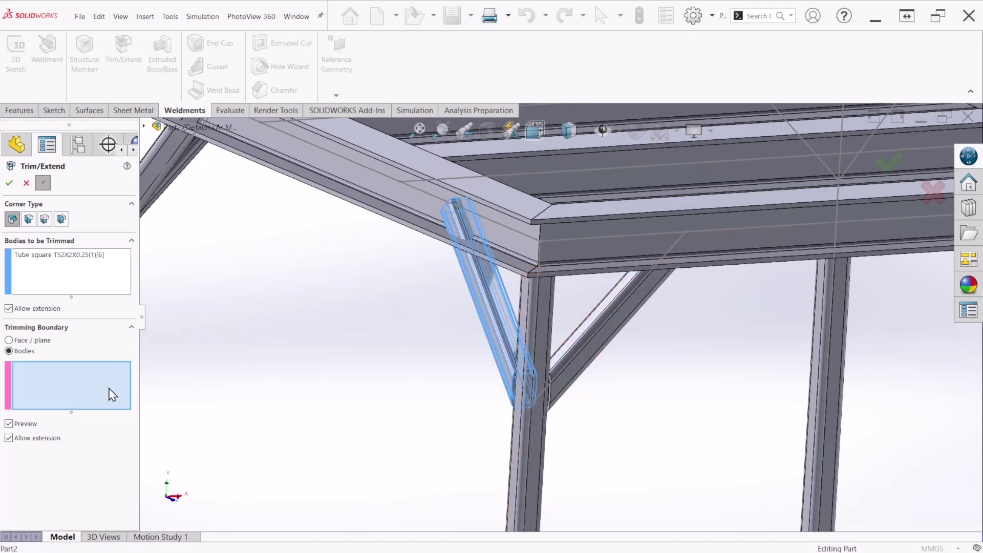
pyautogui.click(508, 238)
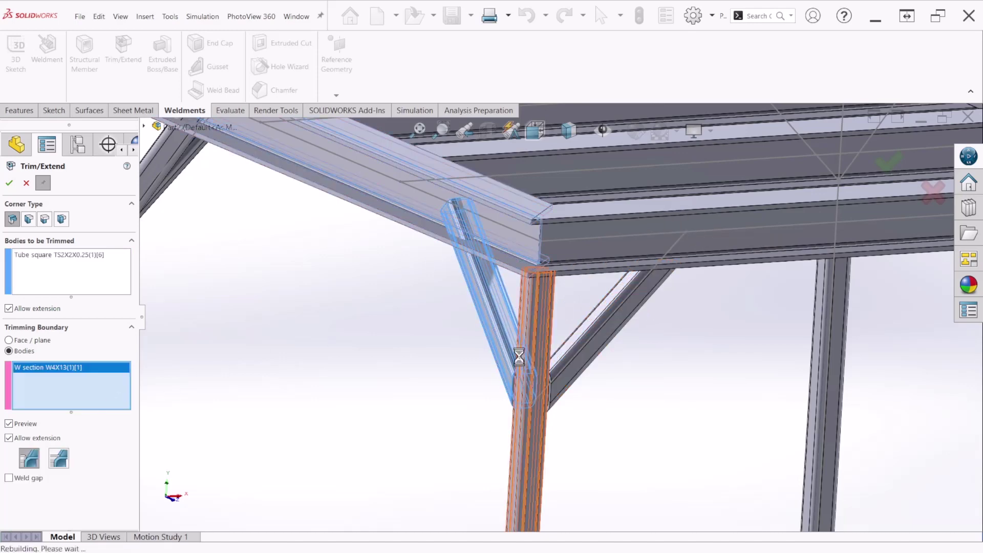
pyautogui.click(536, 329)
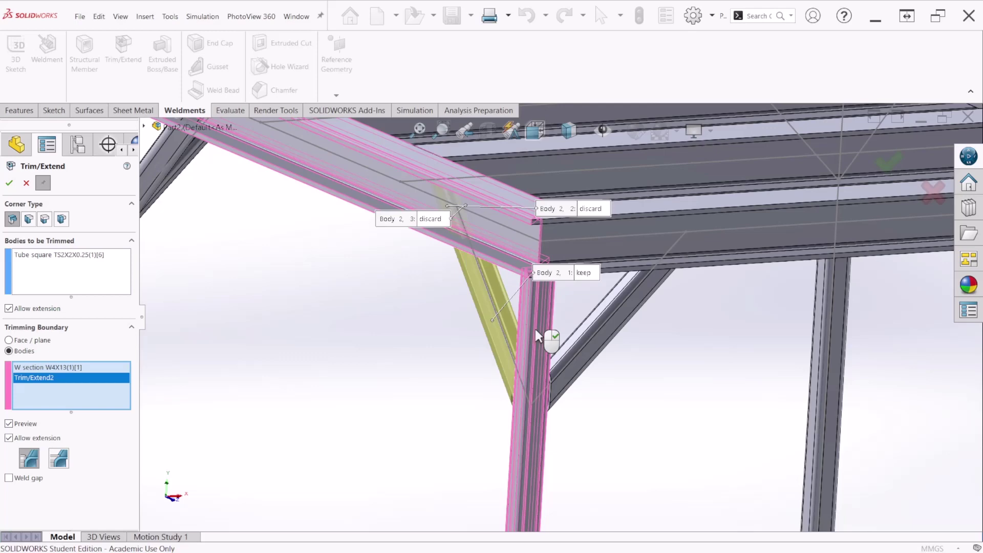
pyautogui.click(890, 164)
# Trim both braces at the next corner along the same beam, using that W4x13 beam and the corner leg as boundaries.
pyautogui.scroll(5, 472, 382)
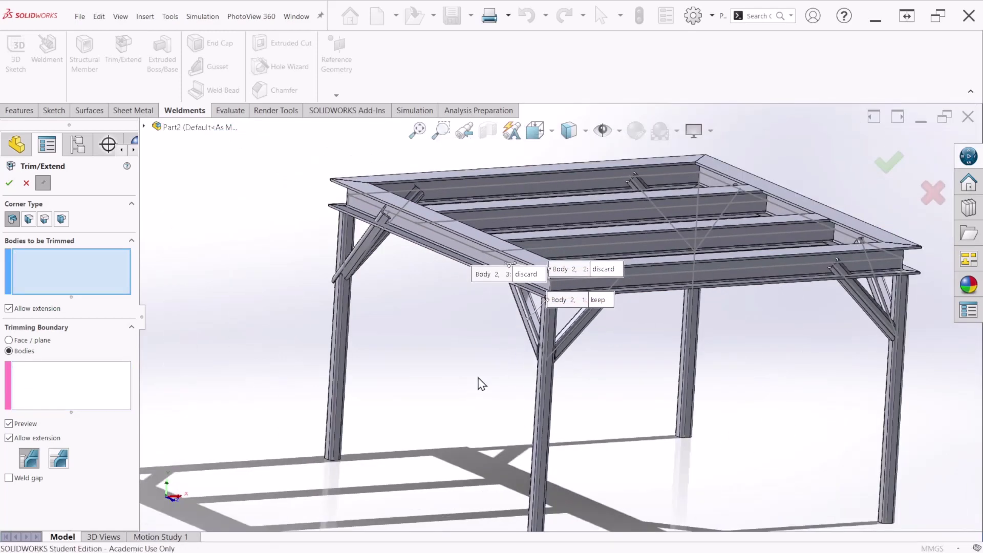
pyautogui.scroll(2, 788, 330)
pyautogui.scroll(-8, 799, 336)
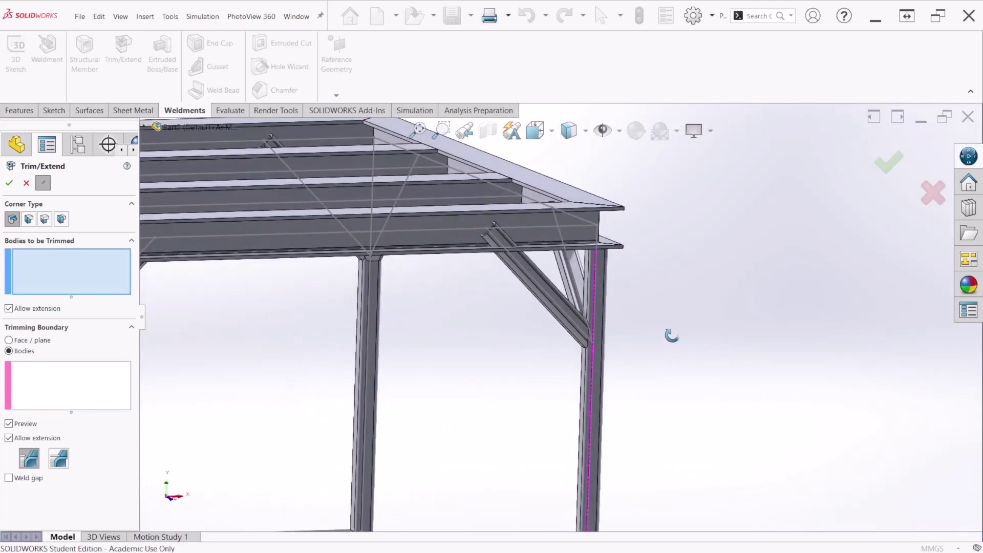
pyautogui.scroll(-2, 609, 271)
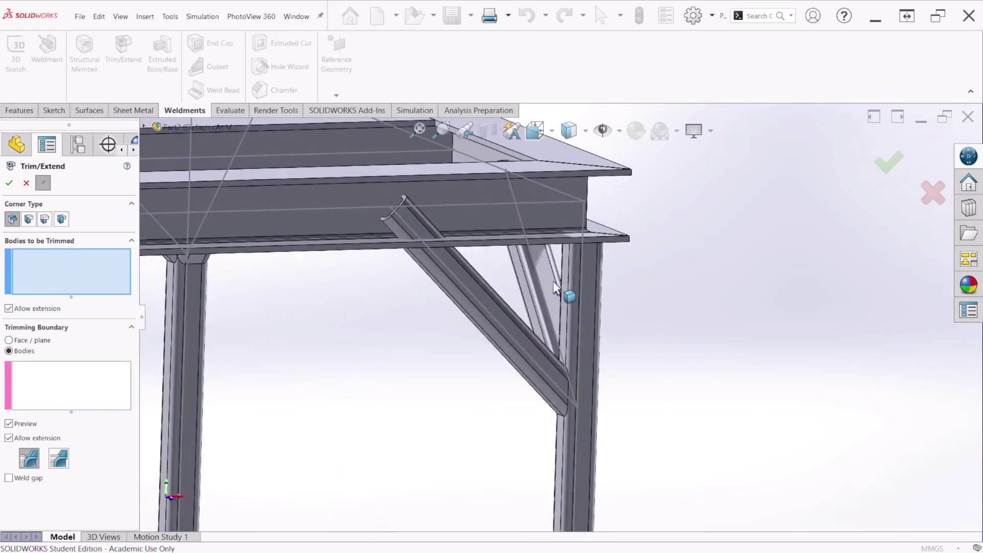
pyautogui.click(545, 276)
pyautogui.click(477, 302)
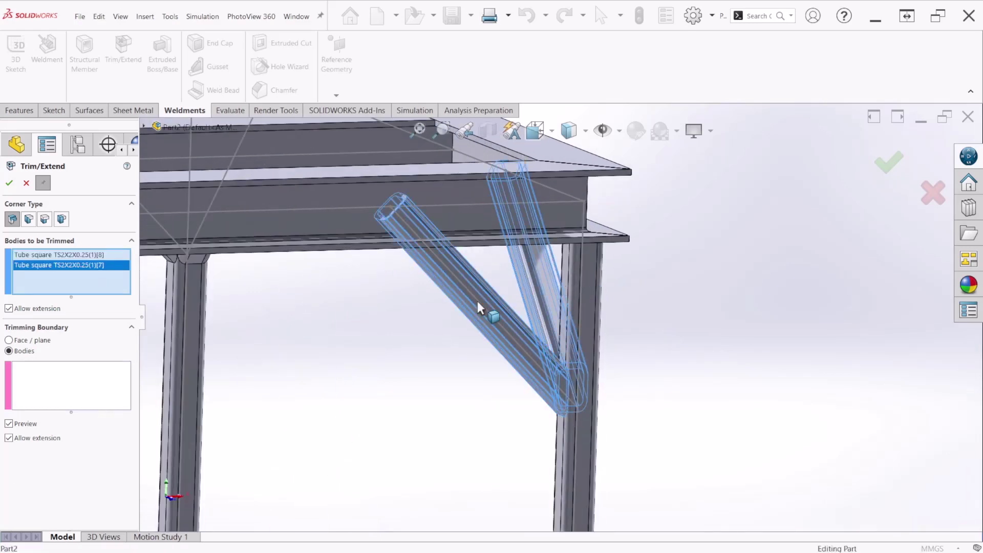
pyautogui.click(85, 385)
pyautogui.click(549, 201)
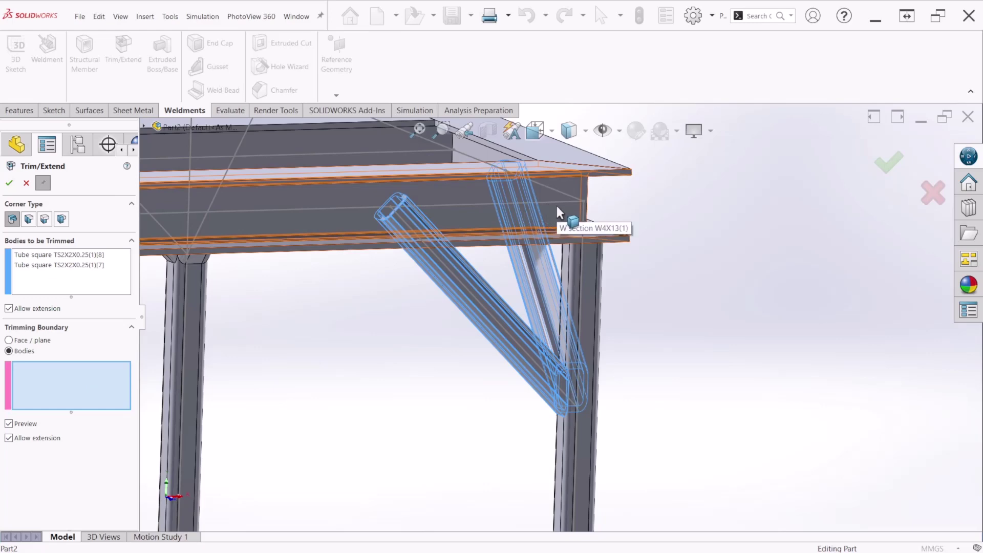
pyautogui.click(587, 272)
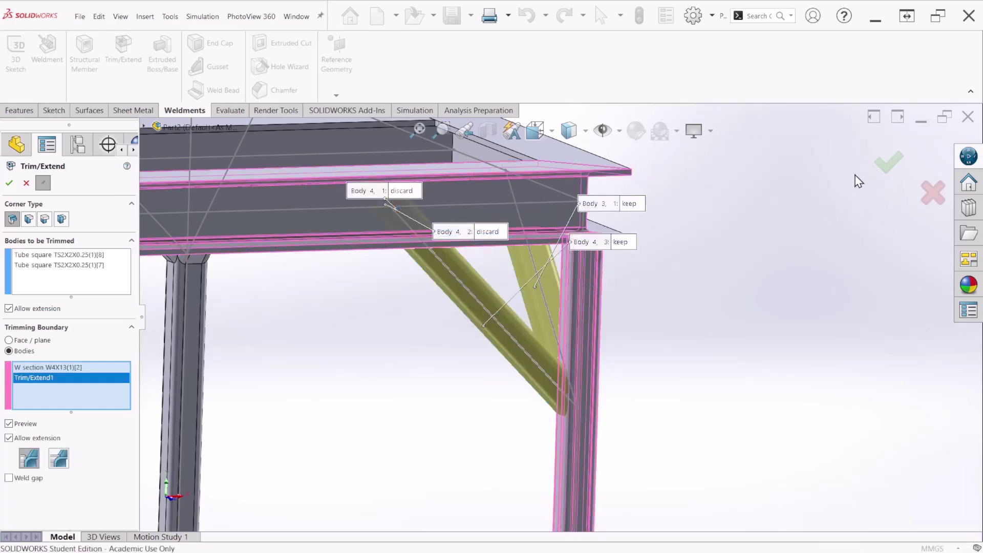
pyautogui.click(889, 162)
# Trim the brace still protruding at that second corner against the perpendicular W4x13 beam.
pyautogui.scroll(2, 577, 343)
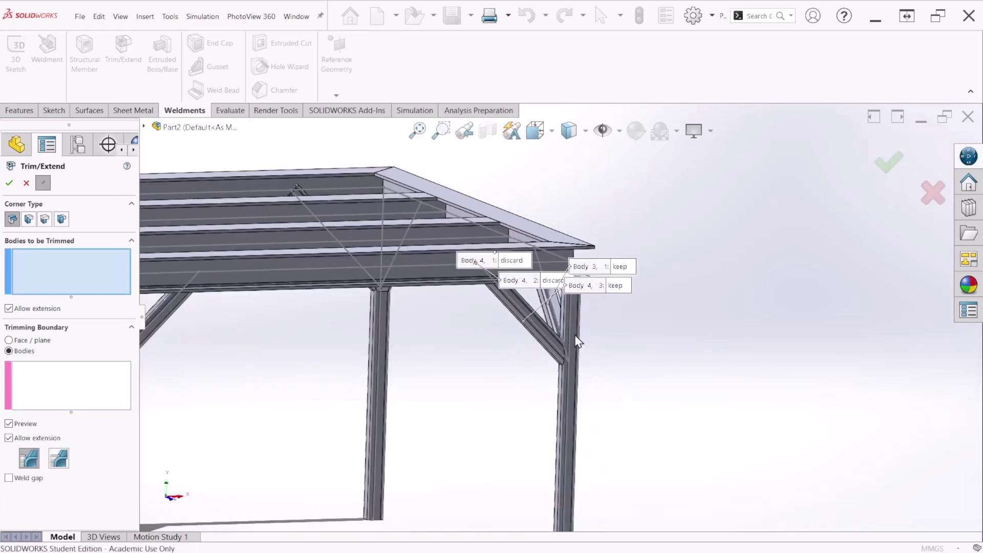
pyautogui.scroll(2, 577, 342)
pyautogui.moveTo(648, 362); pyautogui.dragTo(570, 349, button='middle')
pyautogui.scroll(1, 633, 348)
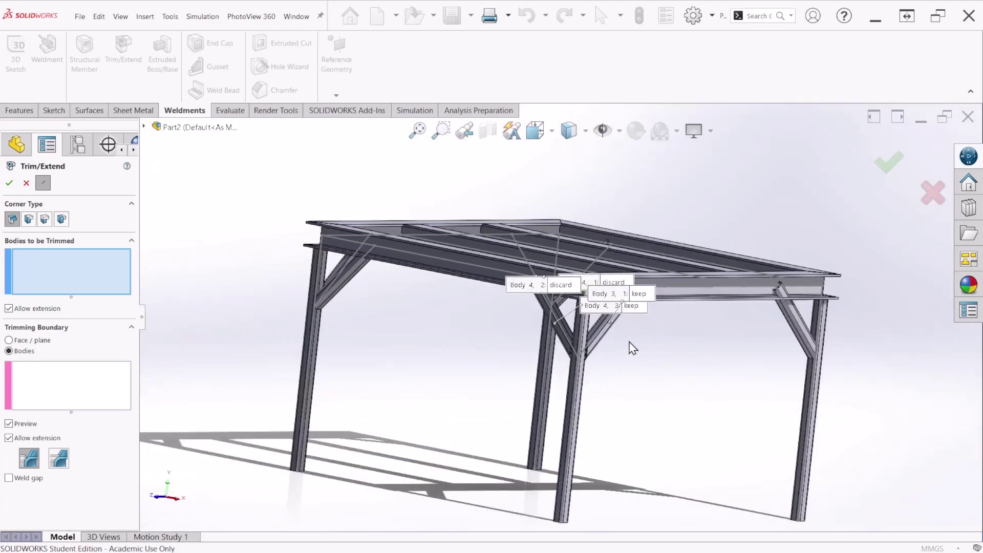
pyautogui.moveTo(633, 348); pyautogui.dragTo(622, 374, button='middle')
pyautogui.scroll(-4, 467, 358)
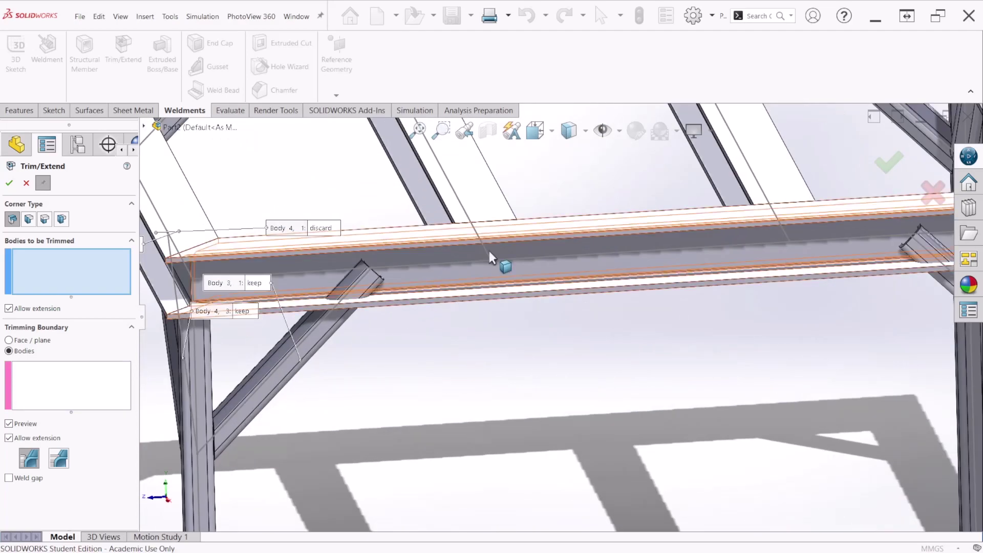
pyautogui.scroll(4, 490, 251)
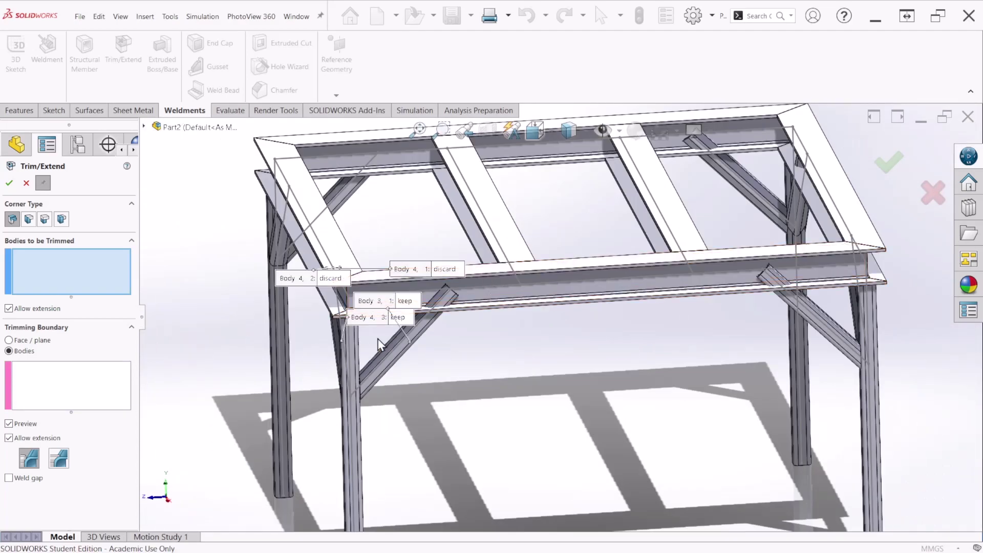
pyautogui.scroll(-3, 379, 345)
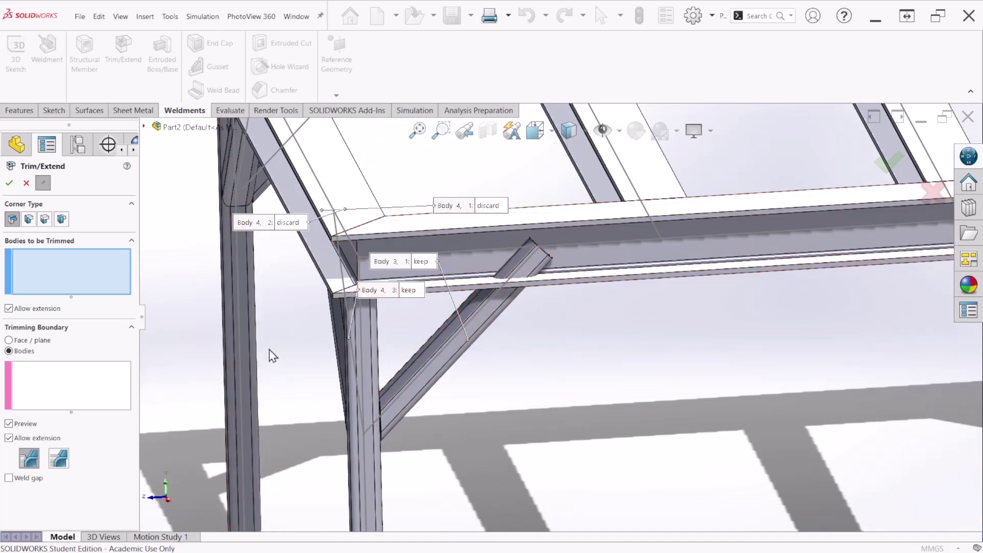
pyautogui.click(429, 357)
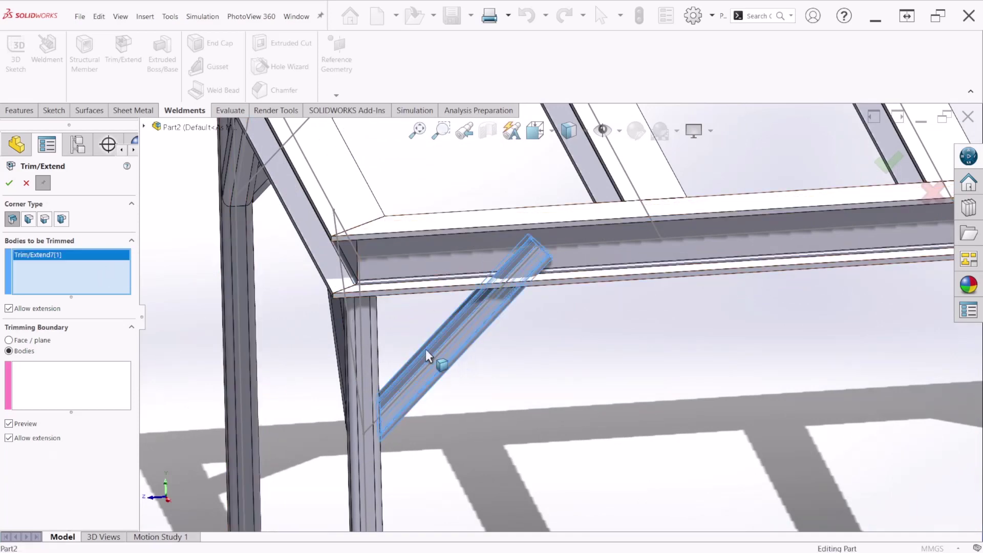
pyautogui.click(91, 403)
pyautogui.click(625, 273)
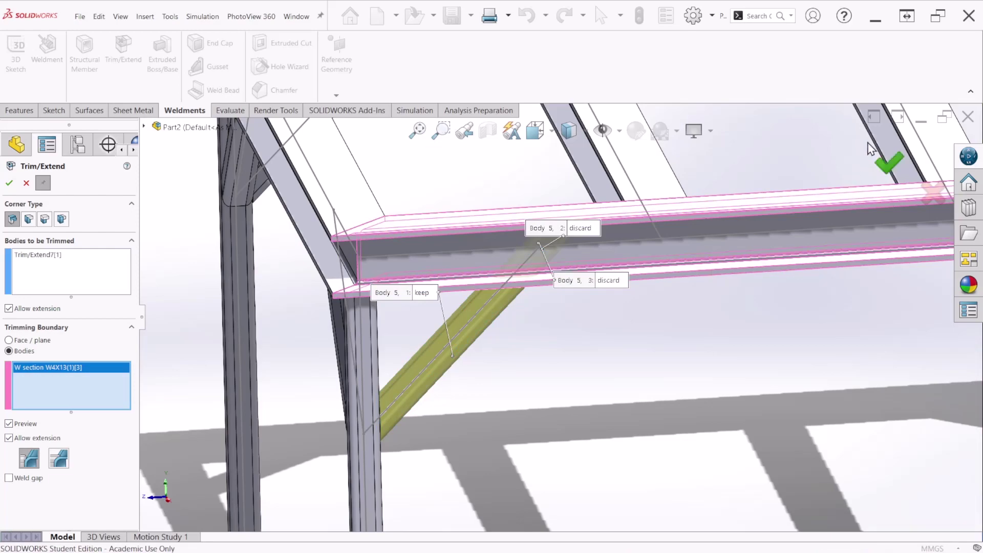
pyautogui.click(886, 172)
# Trim both braces at the third corner against the two adjoining W4x13 beams and the corner leg.
pyautogui.scroll(3, 620, 320)
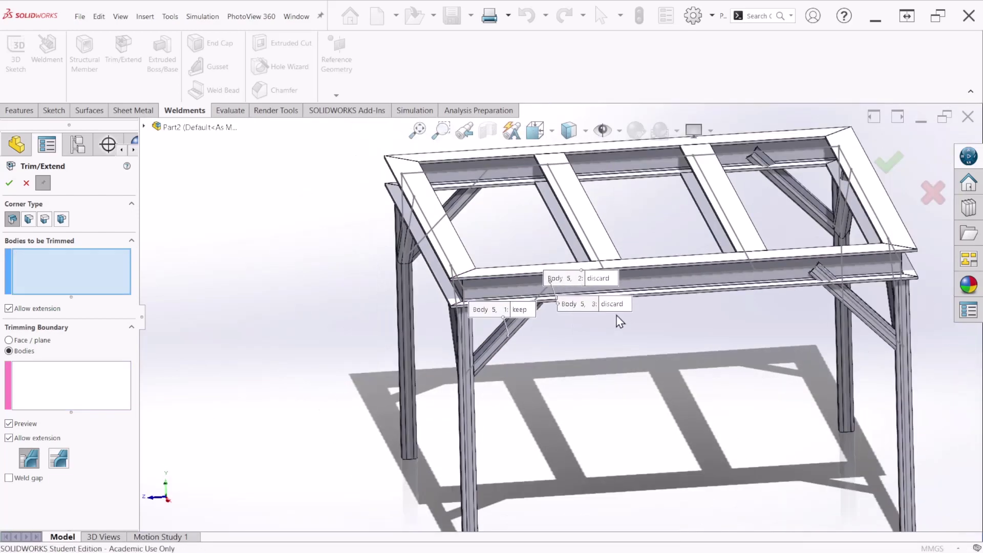
pyautogui.scroll(-3, 924, 327)
pyautogui.scroll(-2, 923, 326)
pyautogui.moveTo(749, 336); pyautogui.dragTo(717, 358, button='middle')
pyautogui.click(693, 299)
pyautogui.click(731, 312)
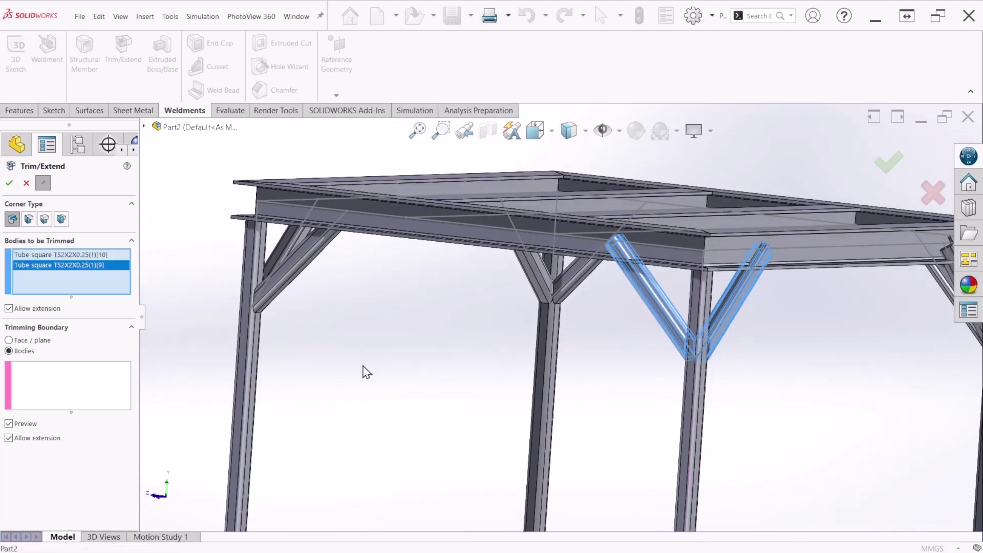
pyautogui.click(99, 384)
pyautogui.click(654, 246)
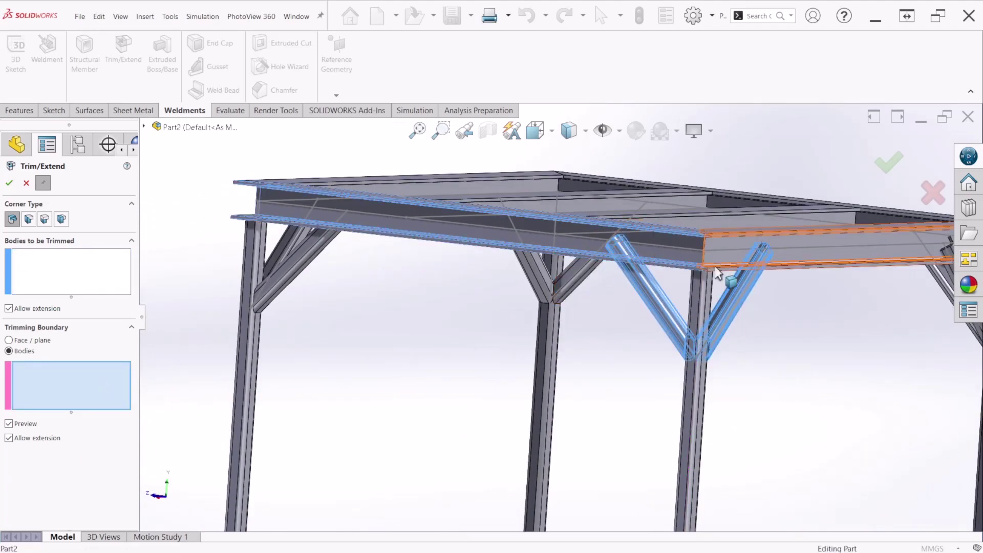
pyautogui.click(789, 247)
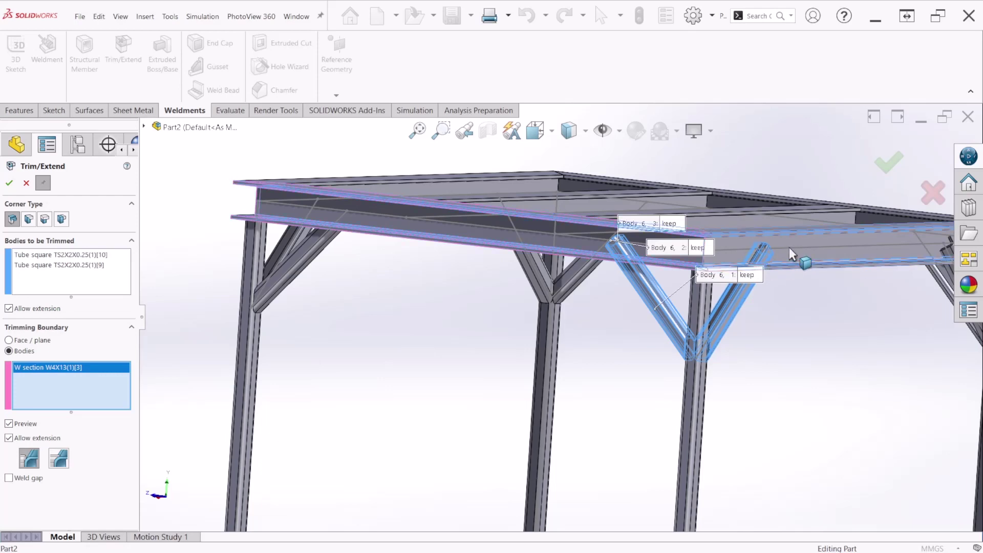
pyautogui.click(696, 390)
pyautogui.click(889, 162)
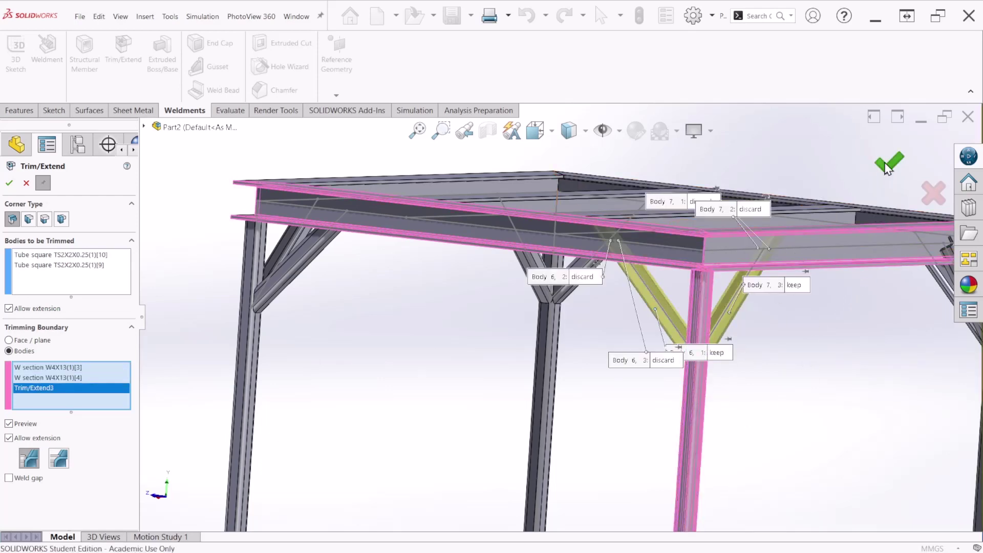
# Try to trim both braces at the fourth corner against the two adjoining W4x13 beams and the corner leg.
pyautogui.scroll(5, 753, 353)
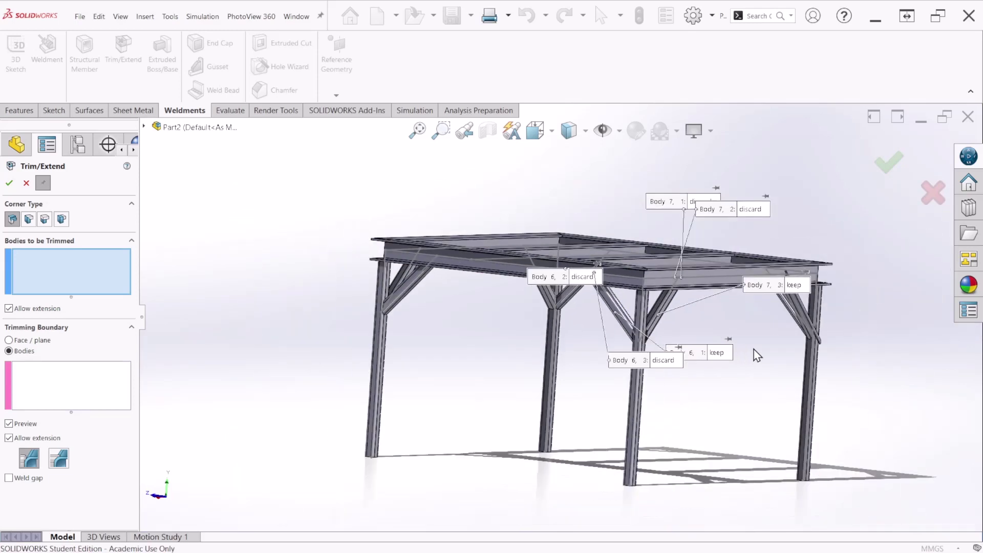
pyautogui.moveTo(755, 352); pyautogui.dragTo(694, 364, button='middle')
pyautogui.scroll(-5, 646, 364)
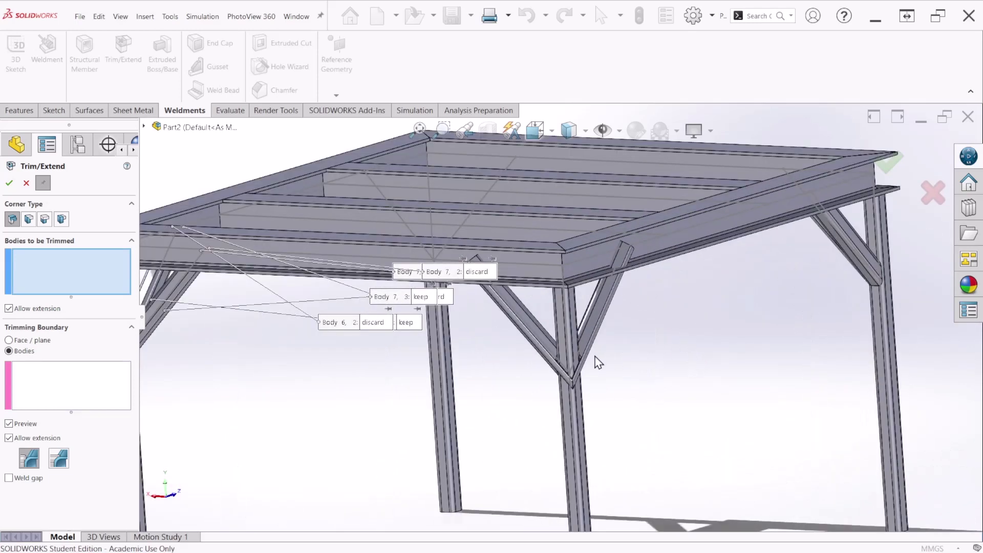
pyautogui.click(595, 318)
pyautogui.click(527, 324)
pyautogui.click(86, 399)
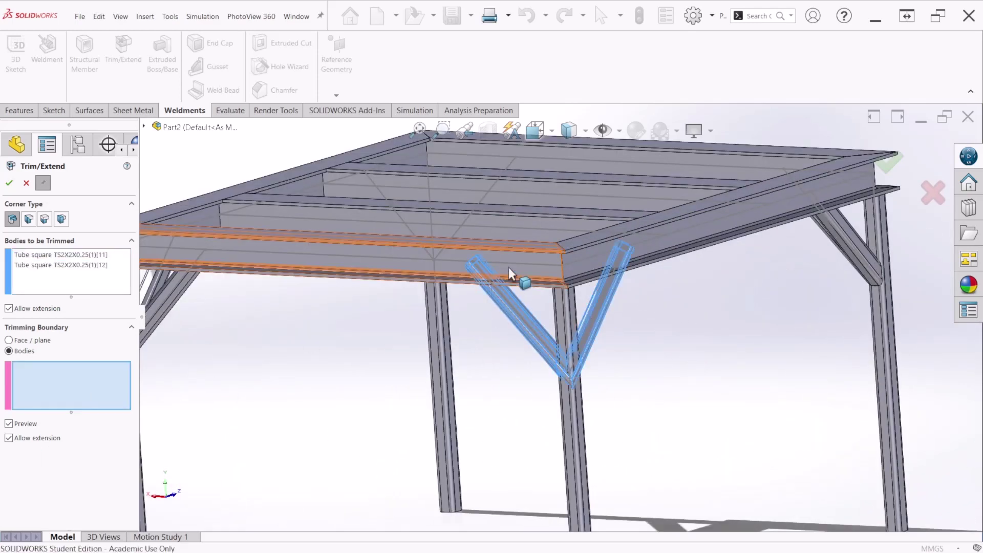
pyautogui.click(512, 267)
pyautogui.click(572, 255)
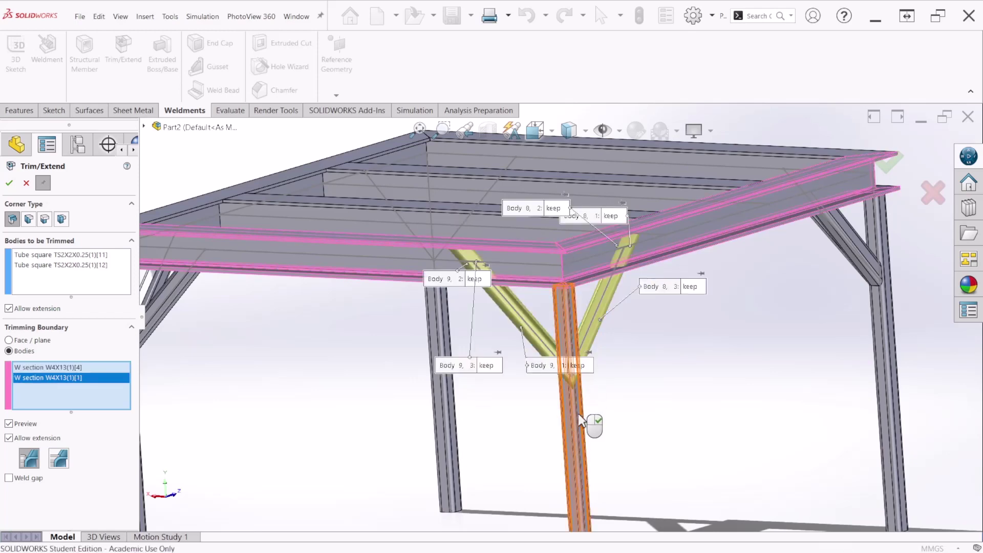
pyautogui.click(578, 413)
pyautogui.click(890, 163)
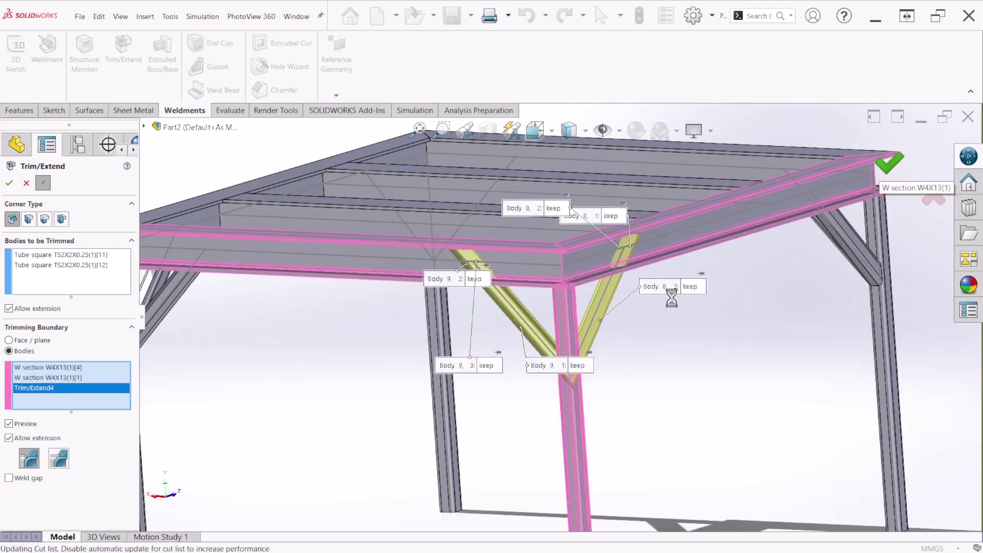
# Inspect both ends of the fourth corner's braces and undo their last trim.
pyautogui.scroll(3, 668, 380)
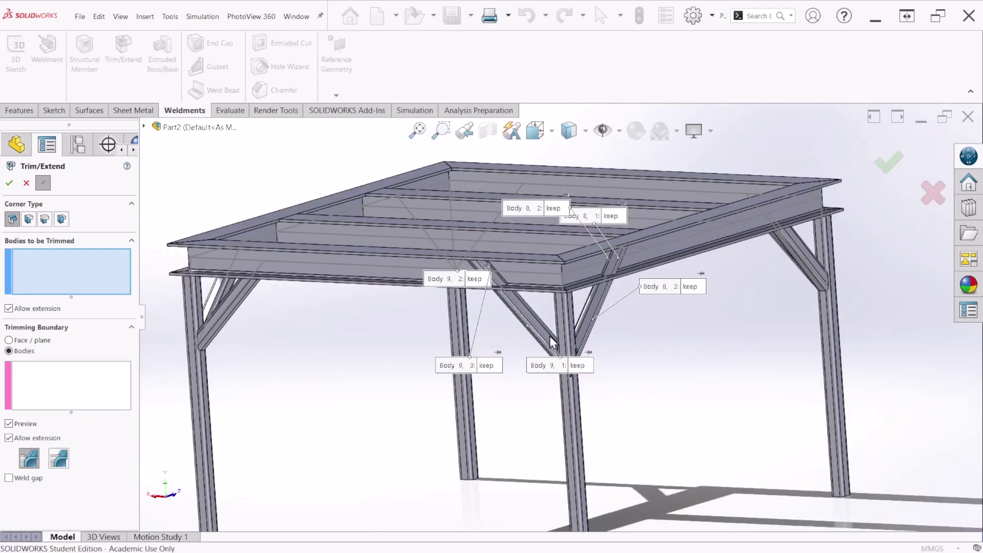
pyautogui.moveTo(668, 380); pyautogui.dragTo(154, 313, button='middle')
pyautogui.scroll(-3, 599, 331)
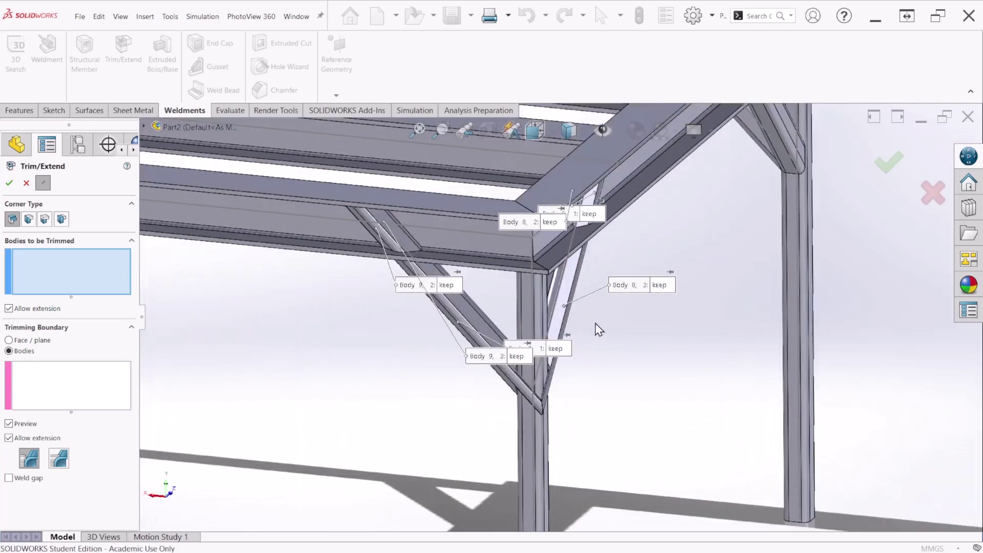
pyautogui.moveTo(553, 424); pyautogui.dragTo(656, 384, button='middle')
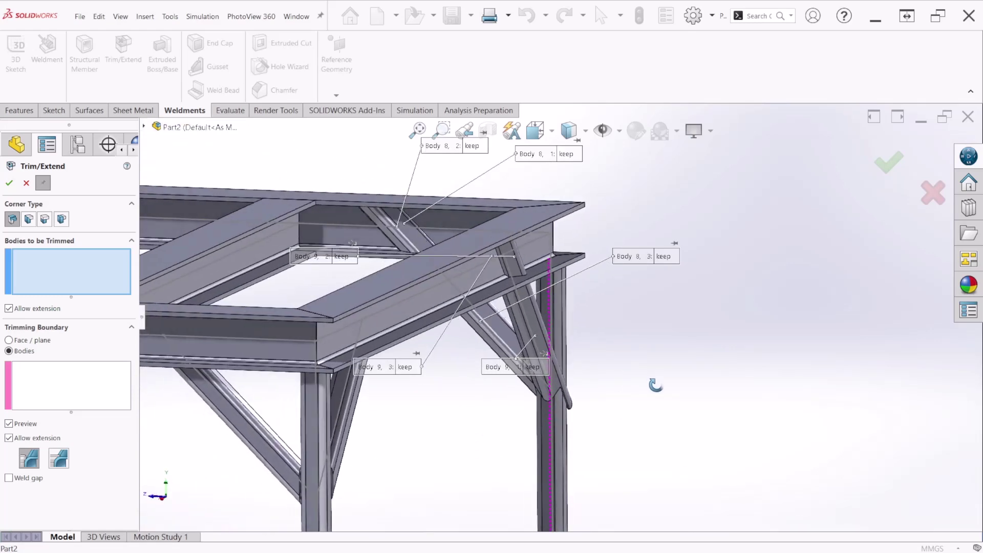
pyautogui.scroll(-5, 564, 370)
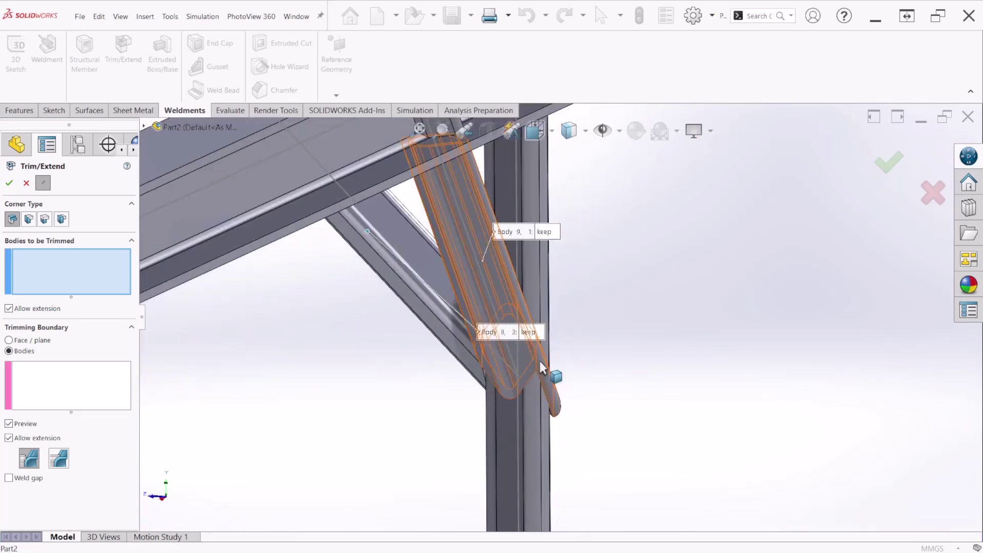
pyautogui.scroll(5, 540, 361)
pyautogui.moveTo(567, 406); pyautogui.dragTo(505, 398, button='middle')
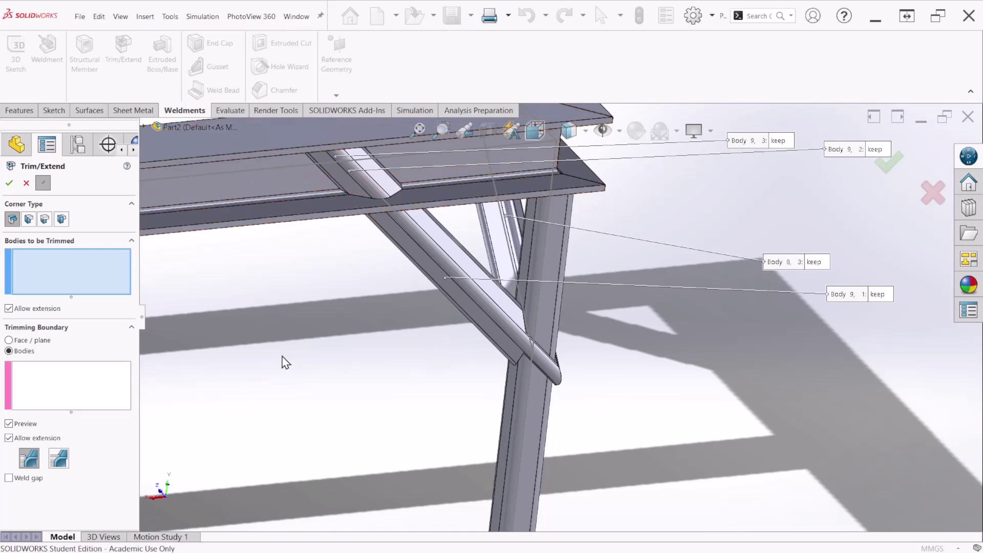
pyautogui.press('Escape')
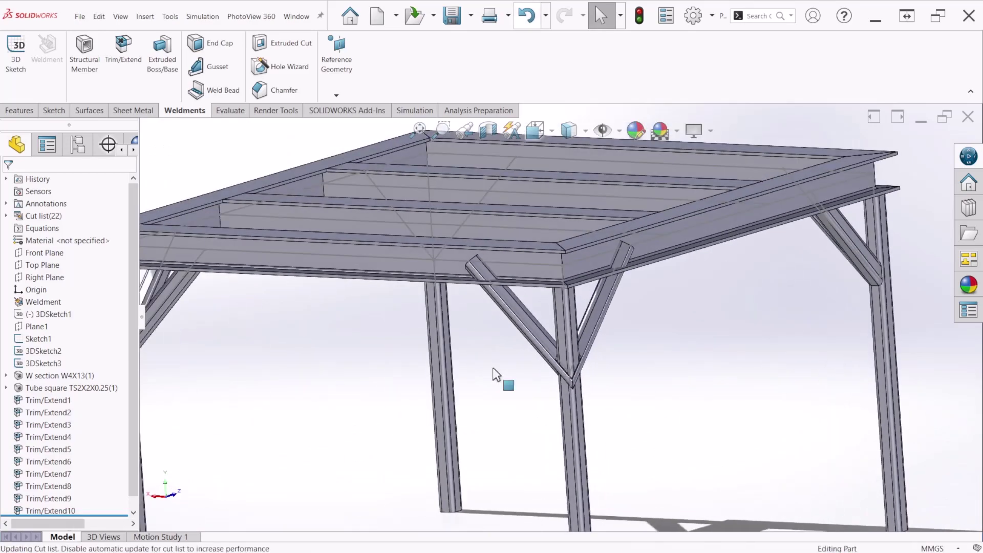
pyautogui.scroll(-3, 621, 333)
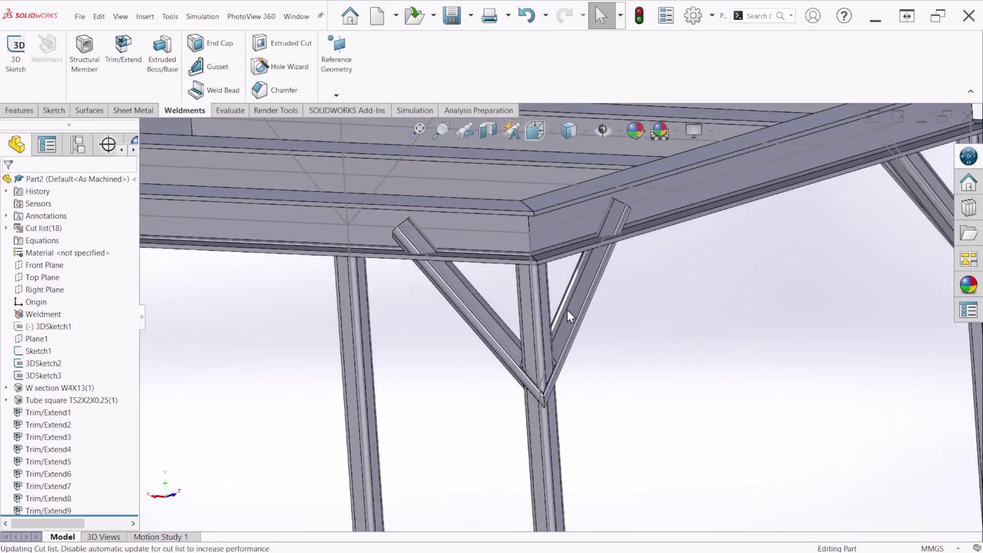
# Edit the TS2x2x0.25 square tube member and set the rotation angle of Group5, the fourth corner's braces, to 90 degrees.
pyautogui.click(61, 402)
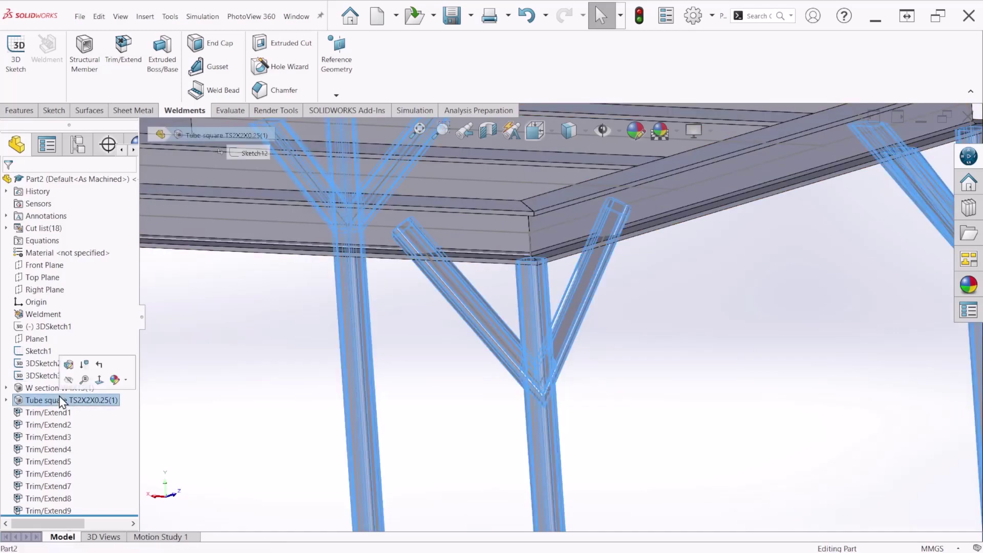
pyautogui.click(69, 366)
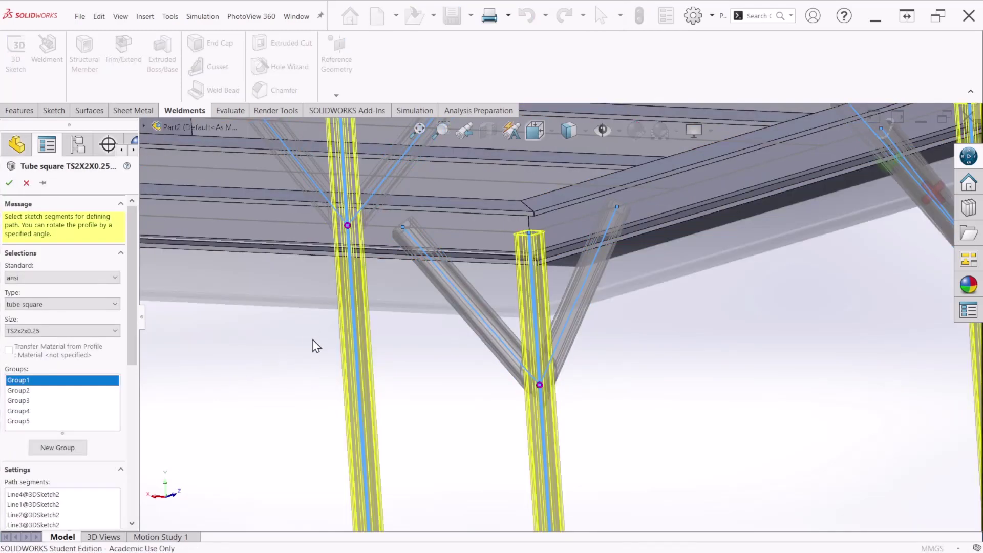
pyautogui.scroll(5, 525, 342)
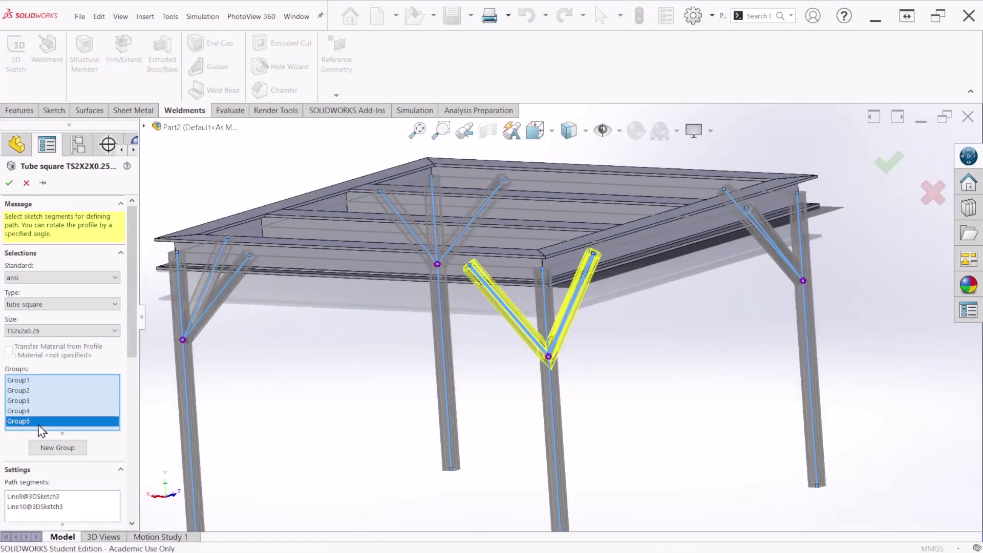
pyautogui.moveTo(131, 341); pyautogui.dragTo(127, 449)
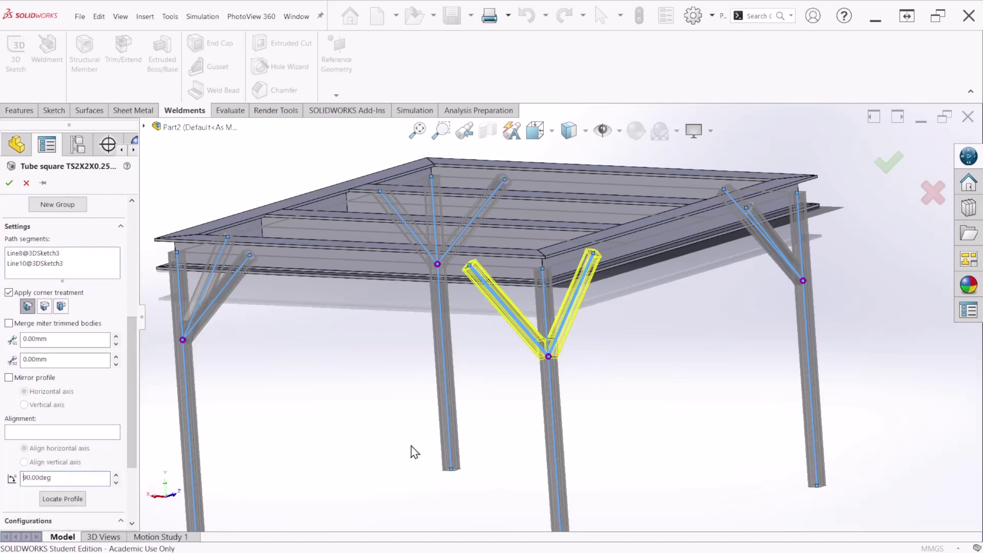
pyautogui.scroll(2, 533, 351)
pyautogui.moveTo(533, 352); pyautogui.dragTo(336, 287, button='middle')
pyautogui.scroll(-5, 287, 331)
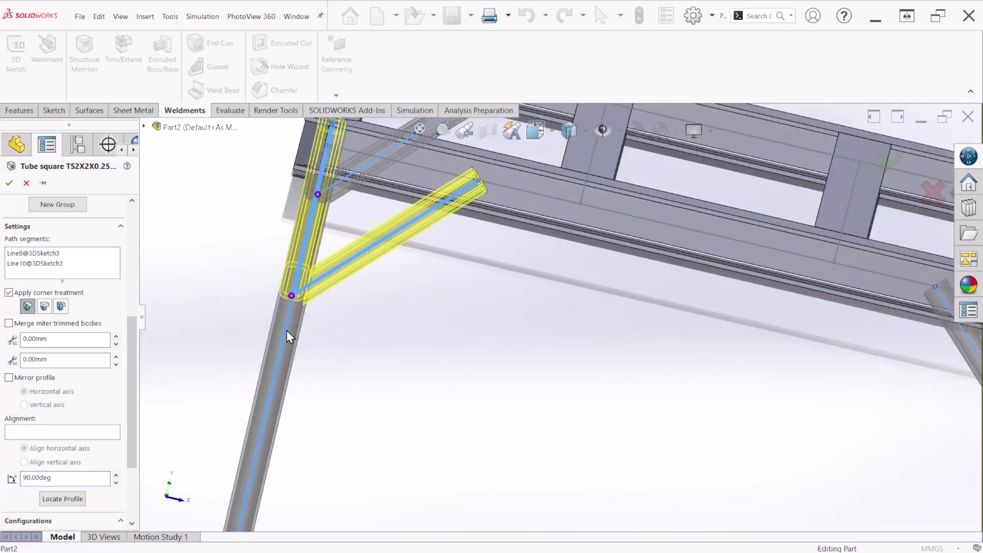
pyautogui.scroll(4, 287, 336)
pyautogui.moveTo(263, 311); pyautogui.dragTo(251, 328, button='middle')
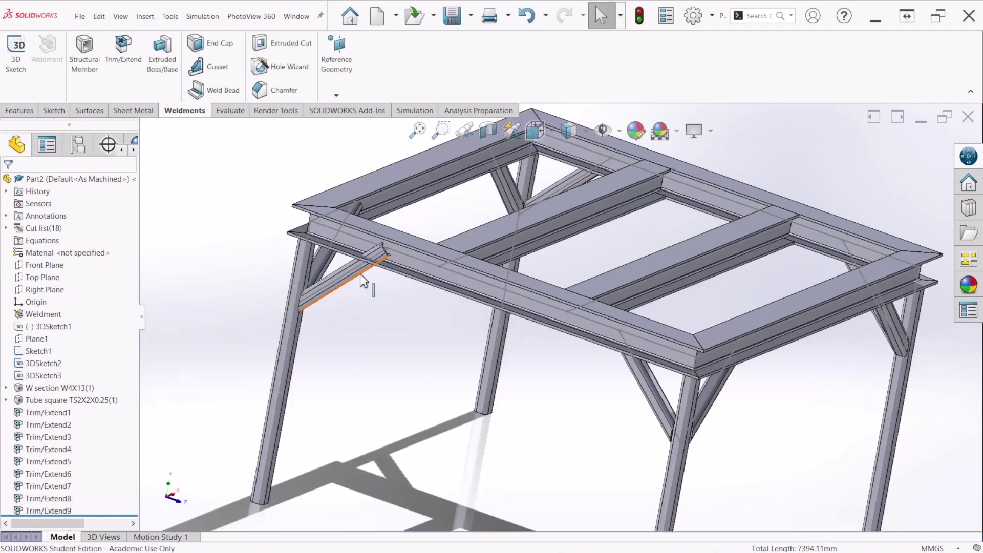
# Trim both braces at the fourth corner, using only the two adjoining W4x13 beams as boundaries.
pyautogui.scroll(-6, 369, 283)
pyautogui.moveTo(425, 365); pyautogui.dragTo(413, 309, button='middle')
pyautogui.scroll(5, 420, 315)
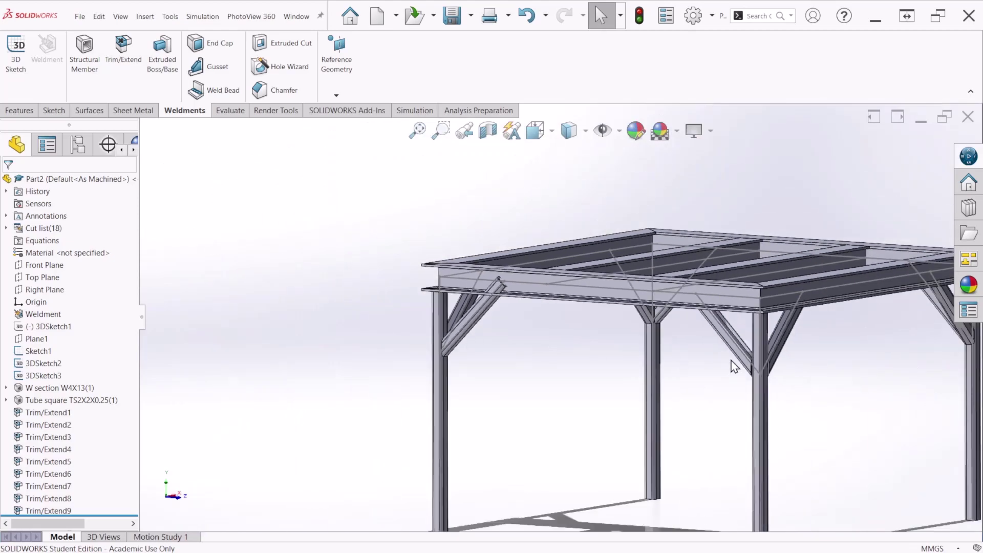
pyautogui.moveTo(735, 366); pyautogui.dragTo(630, 353, button='middle')
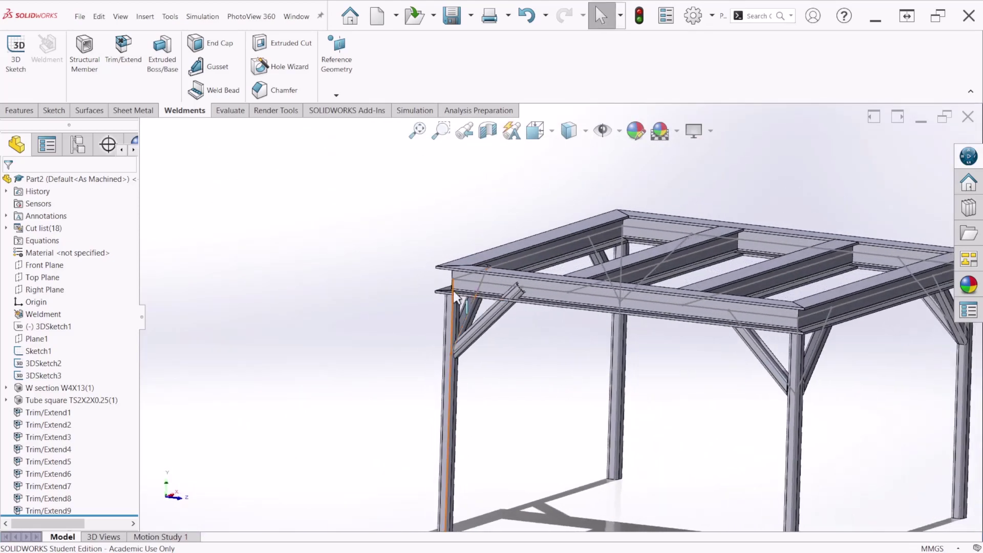
pyautogui.scroll(-3, 458, 297)
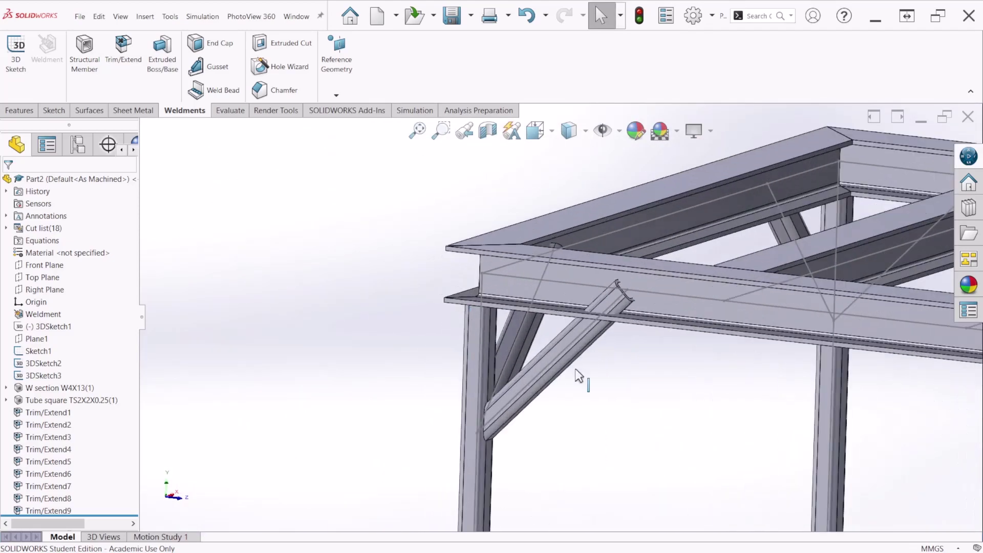
pyautogui.click(134, 75)
pyautogui.click(556, 361)
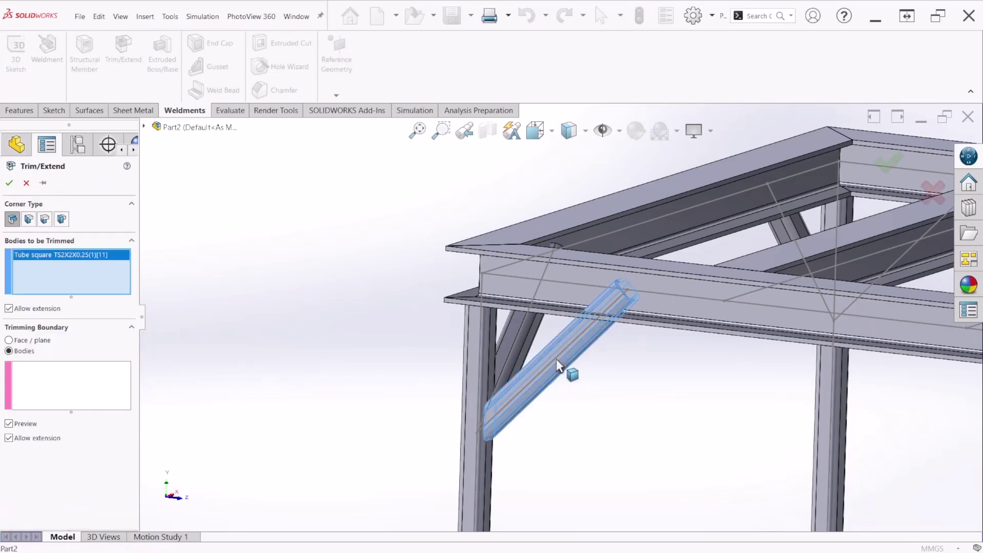
pyautogui.click(520, 345)
pyautogui.click(73, 380)
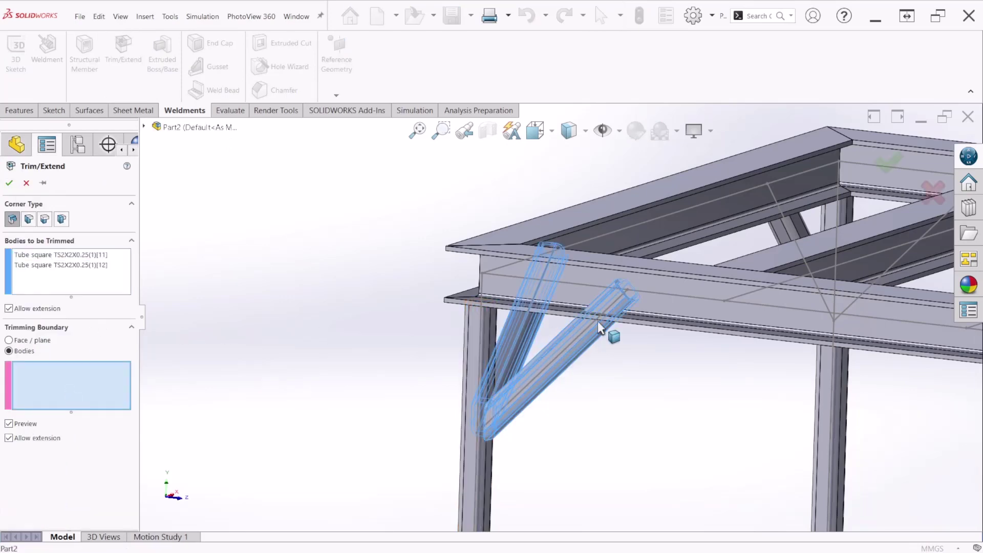
pyautogui.click(653, 303)
pyautogui.moveTo(674, 389); pyautogui.dragTo(639, 285, button='middle')
pyautogui.click(653, 282)
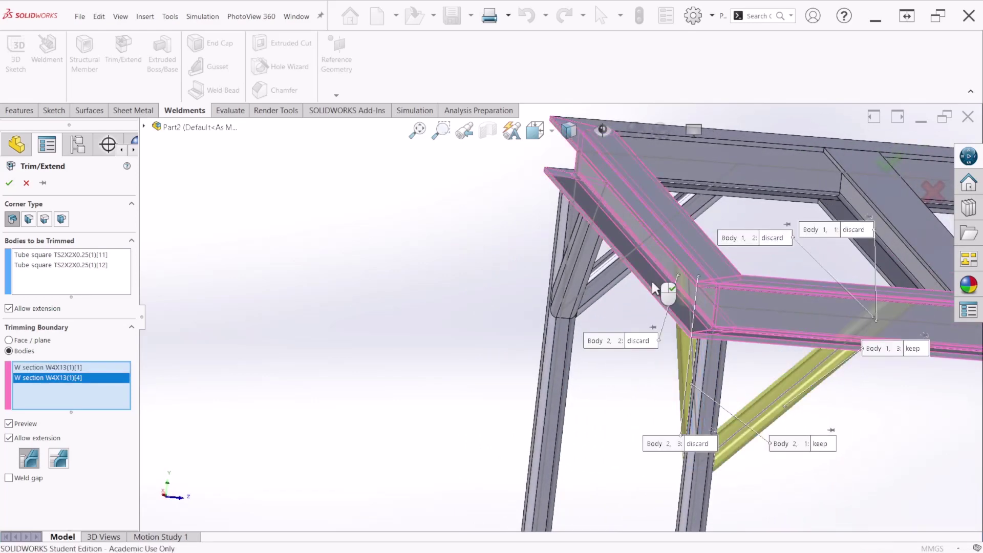
pyautogui.click(854, 186)
# Examine the whole table frame from several sides, including the isometric view, to check the brace trims at all four corners.
pyautogui.scroll(5, 709, 328)
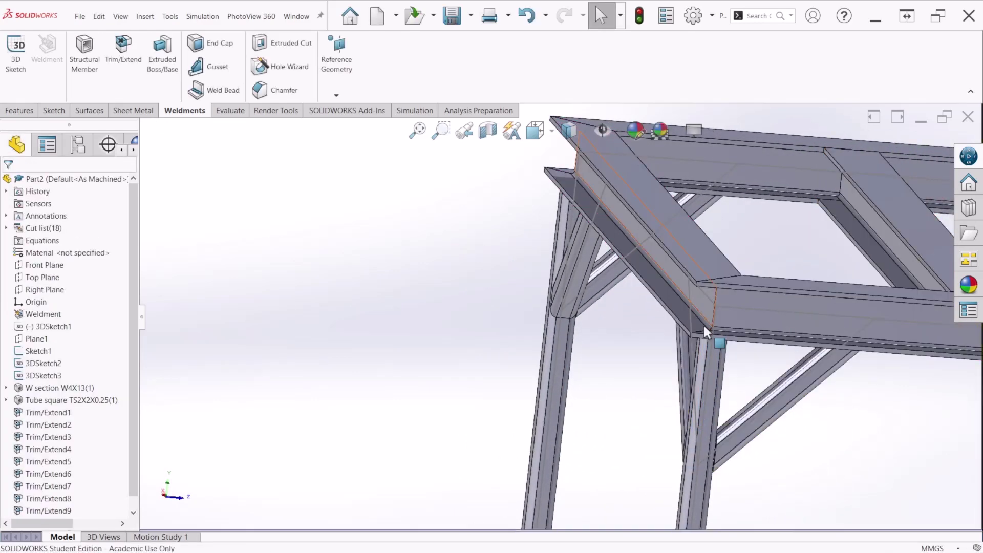
pyautogui.moveTo(725, 387); pyautogui.dragTo(681, 302, button='middle')
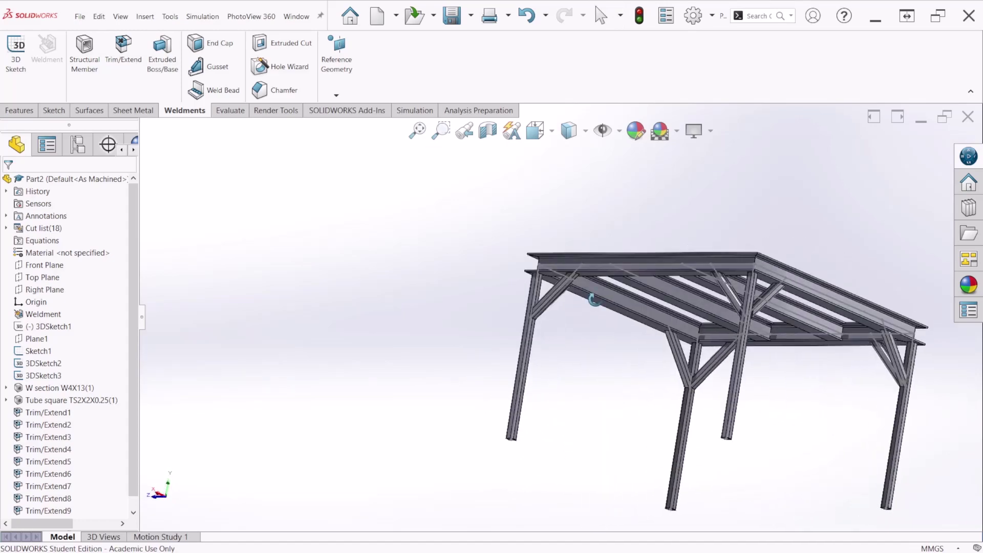
pyautogui.scroll(-5, 711, 305)
pyautogui.scroll(2, 779, 317)
pyautogui.moveTo(772, 338); pyautogui.dragTo(692, 362, button='middle')
pyautogui.scroll(4, 702, 374)
pyautogui.moveTo(803, 374); pyautogui.dragTo(711, 374, button='middle')
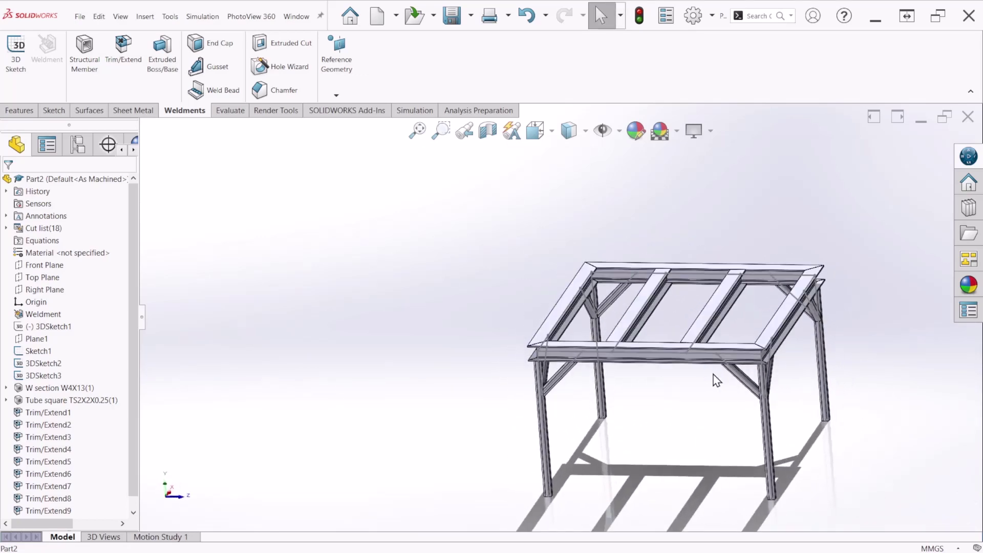
pyautogui.hotkey('ctrl', '6')
pyautogui.hotkey('ctrl', '7')
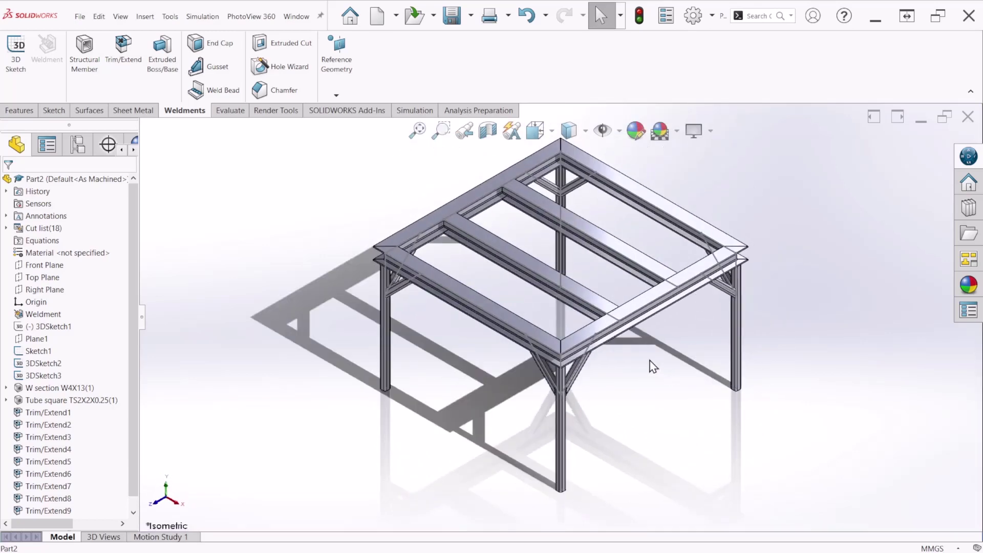
pyautogui.press('f')
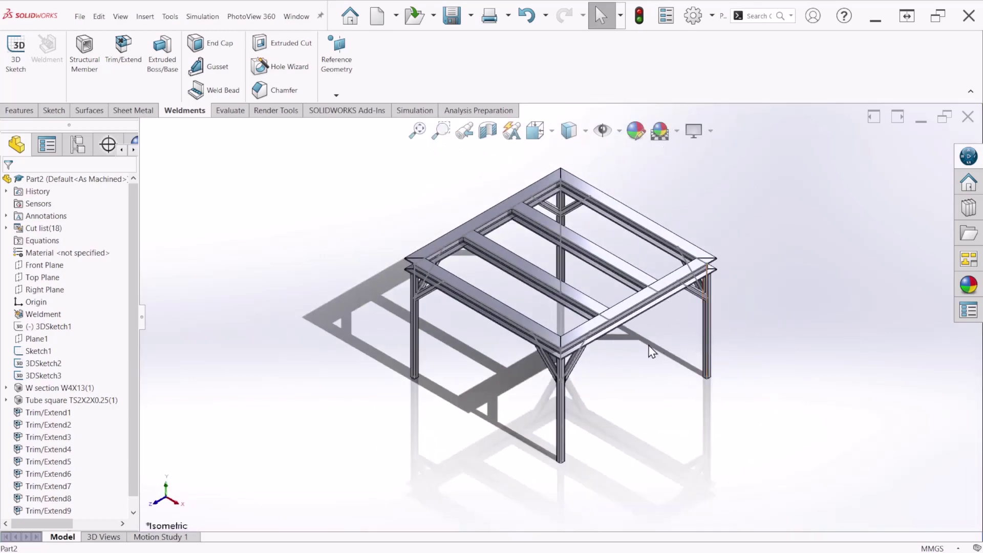
pyautogui.moveTo(651, 351); pyautogui.dragTo(653, 262, button='middle')
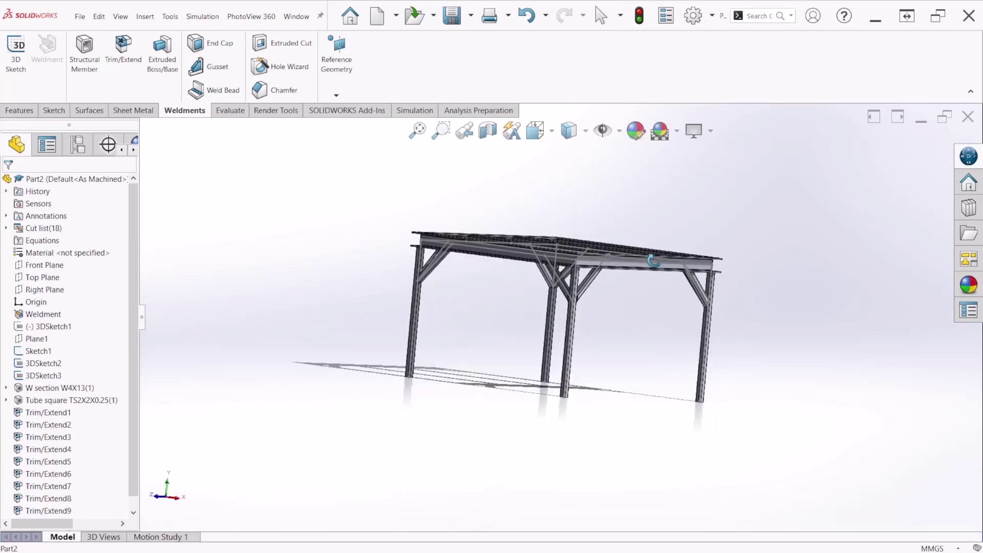
pyautogui.hotkey('ctrl', '7')
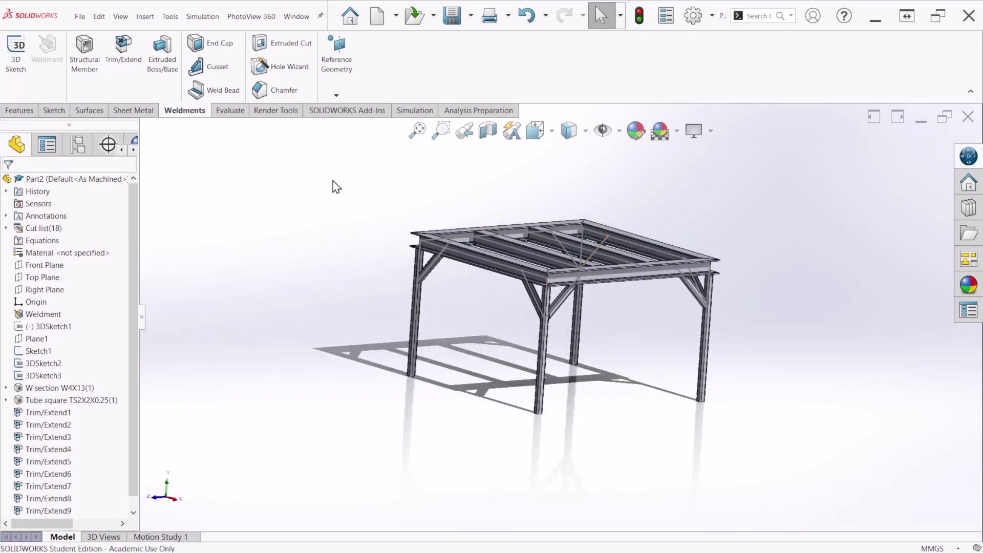
pyautogui.moveTo(546, 331); pyautogui.dragTo(631, 302, button='middle')
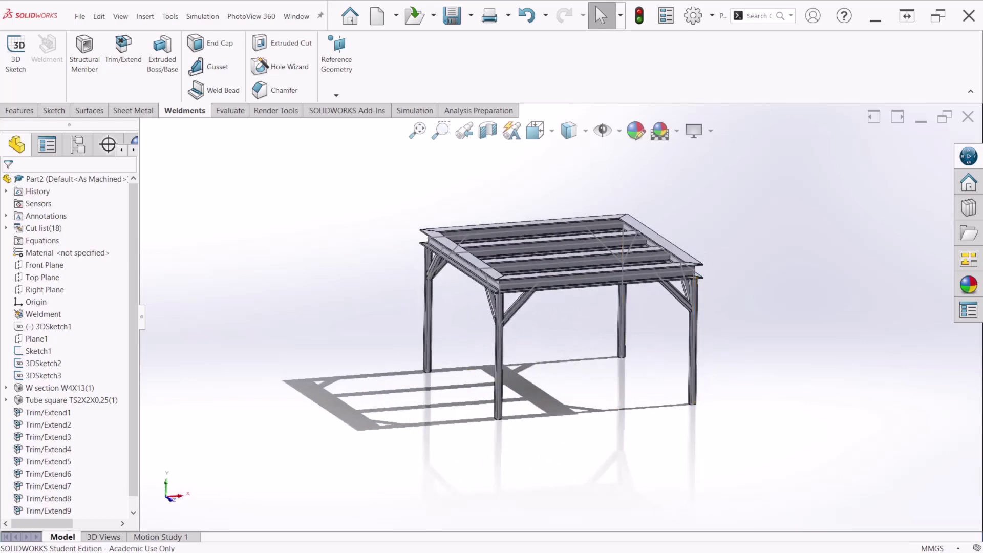